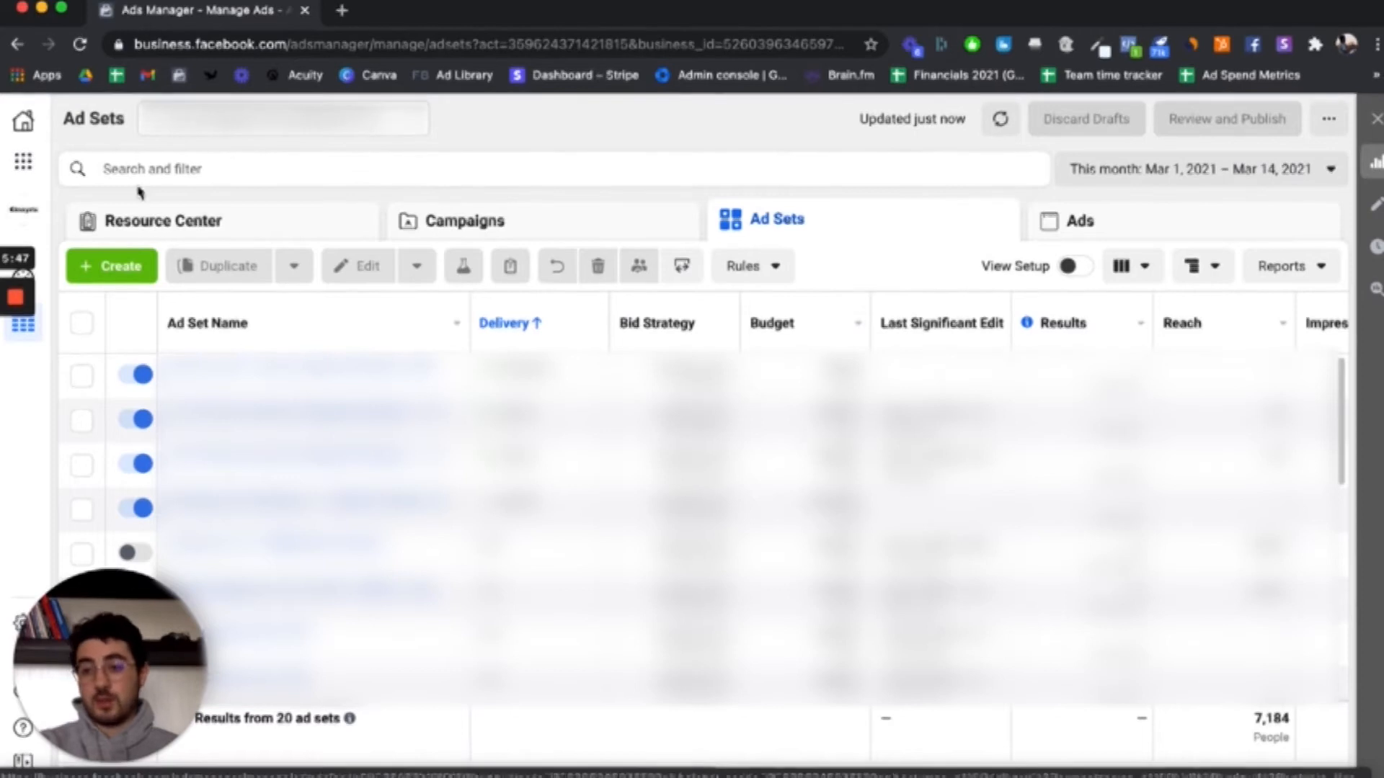
Step: Open Business Settings in a separate browser tab and switch to it
left_click(23, 160)
right_click(359, 217)
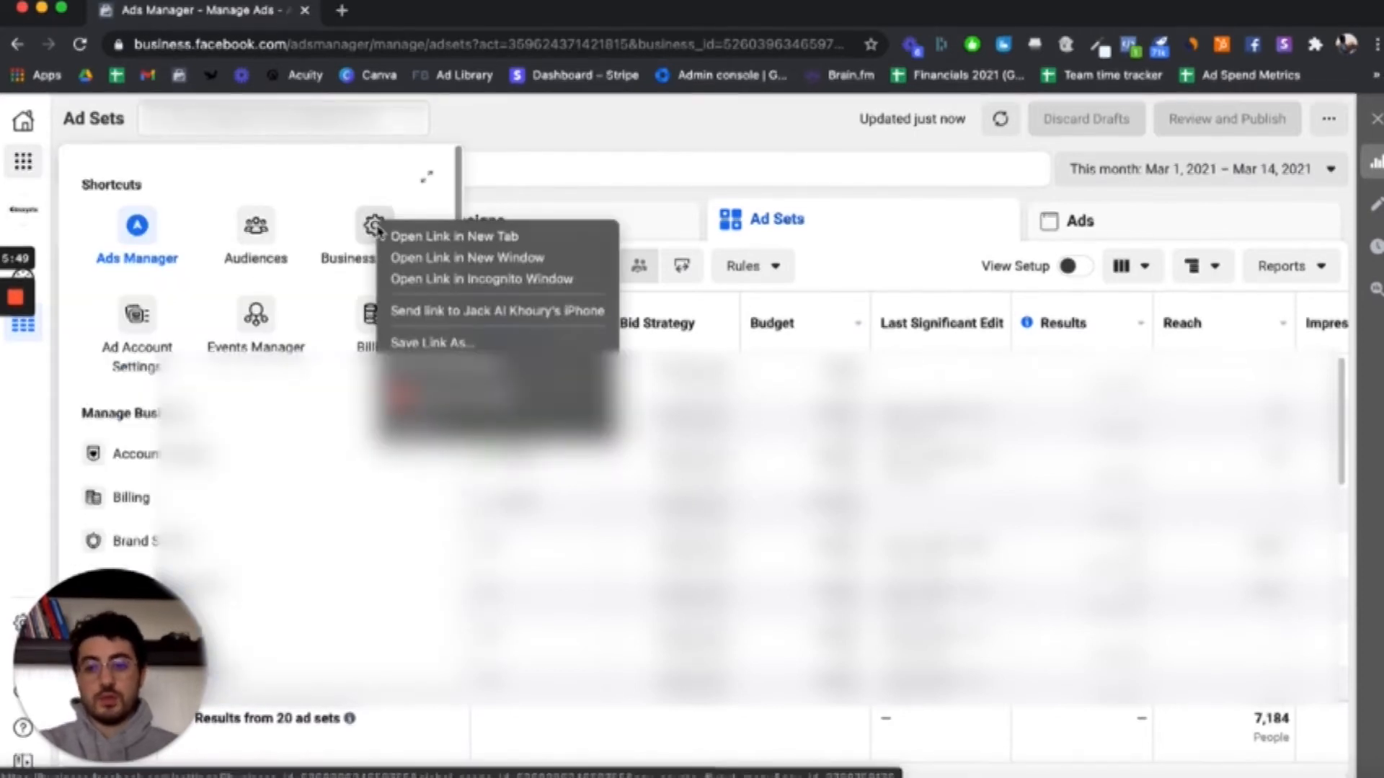
left_click(447, 229)
left_click(401, 12)
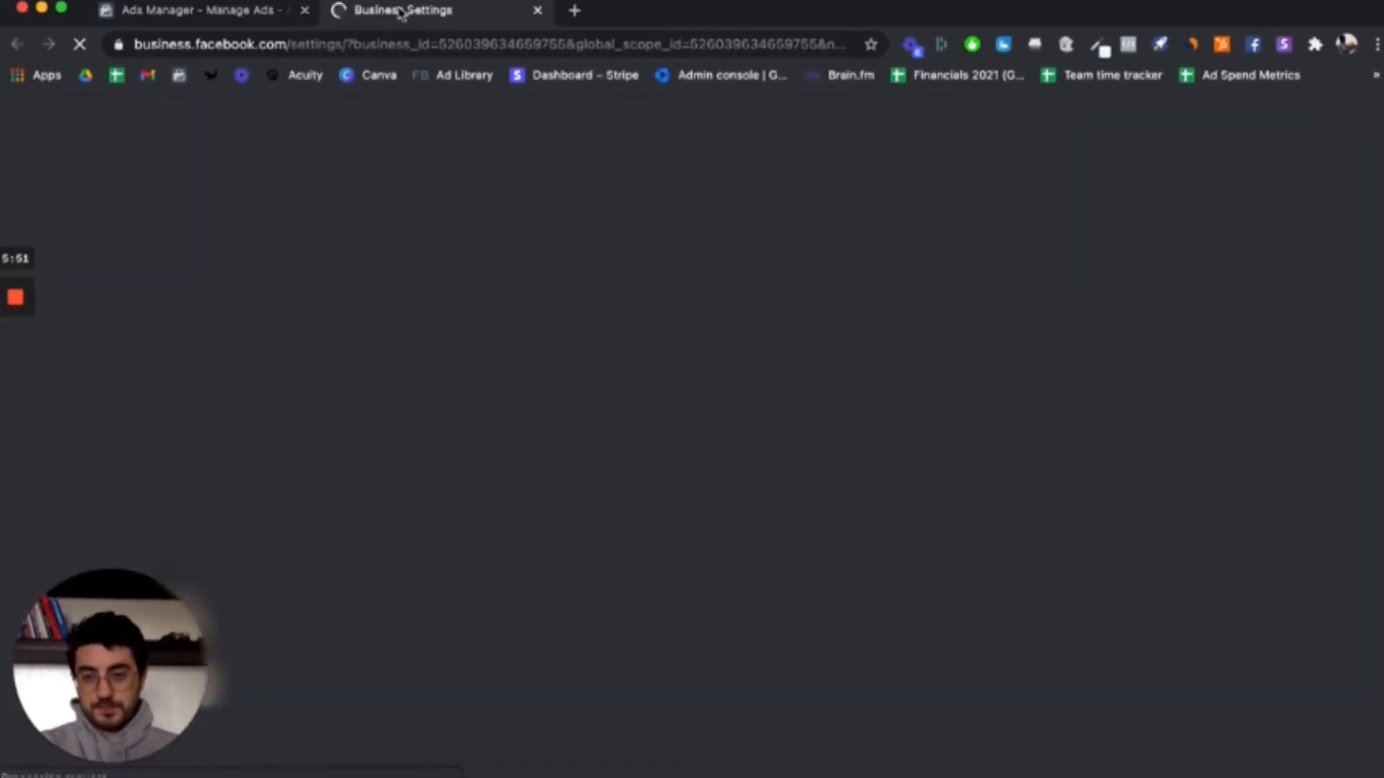
Step: Open the Catalogs page under Data Sources in Business Settings
scroll(173, 392, "down", 5)
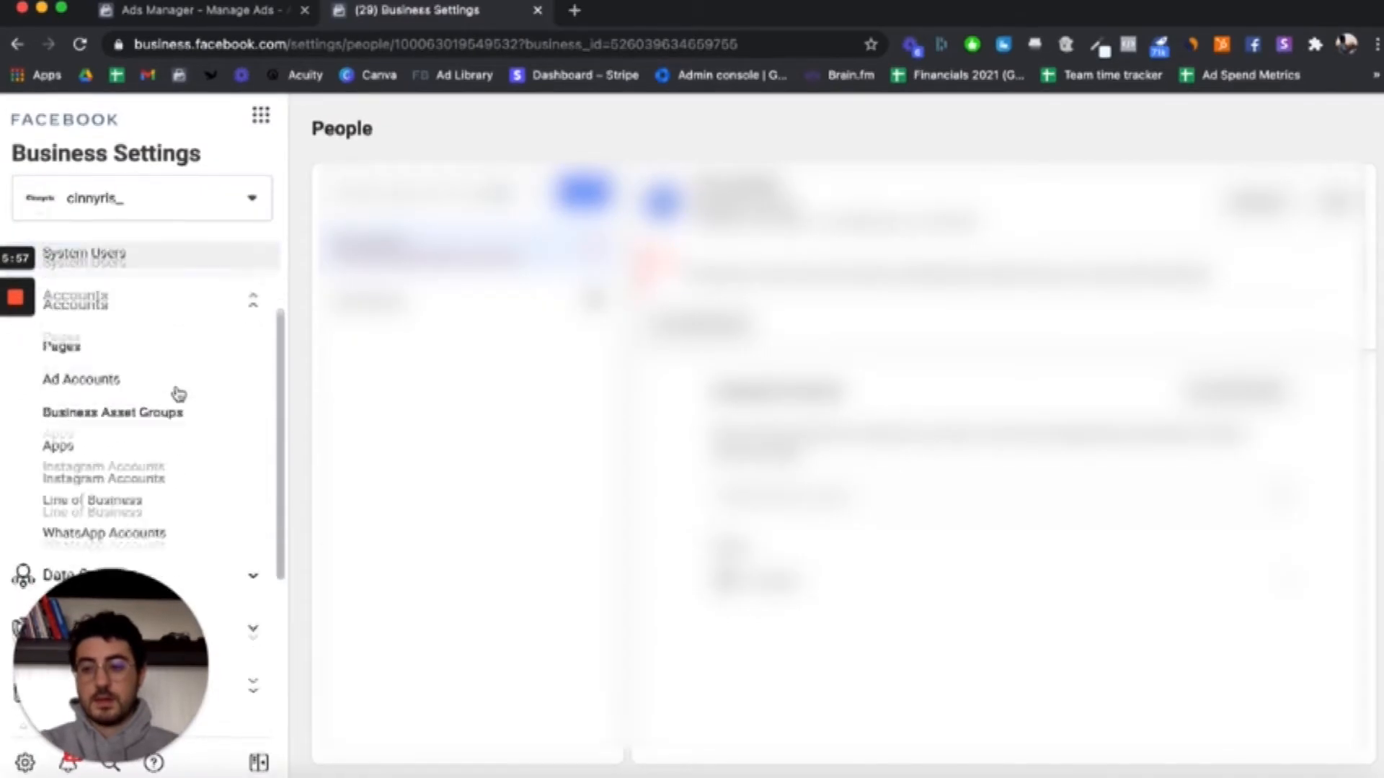
scroll(177, 395, "down", 3)
left_click(140, 356)
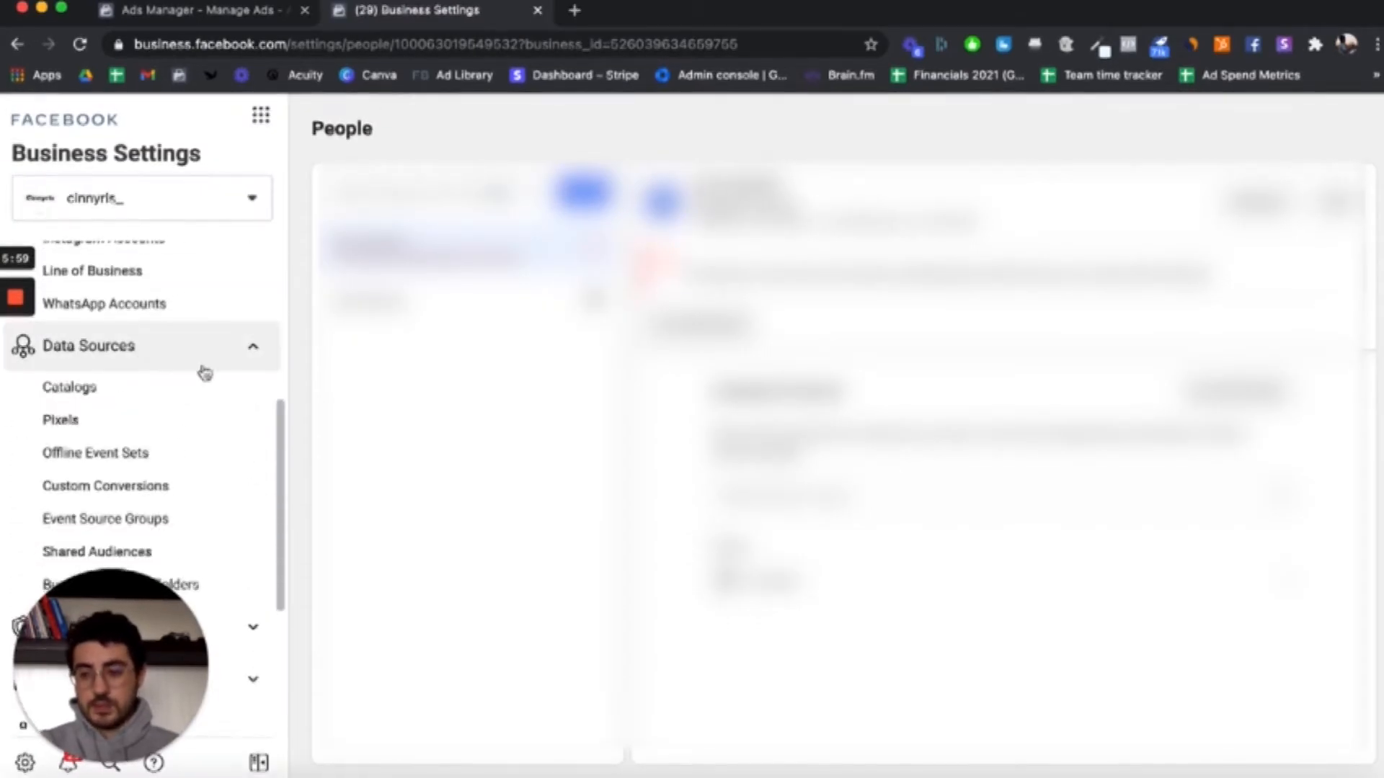
scroll(203, 371, "down", 1)
left_click(108, 331)
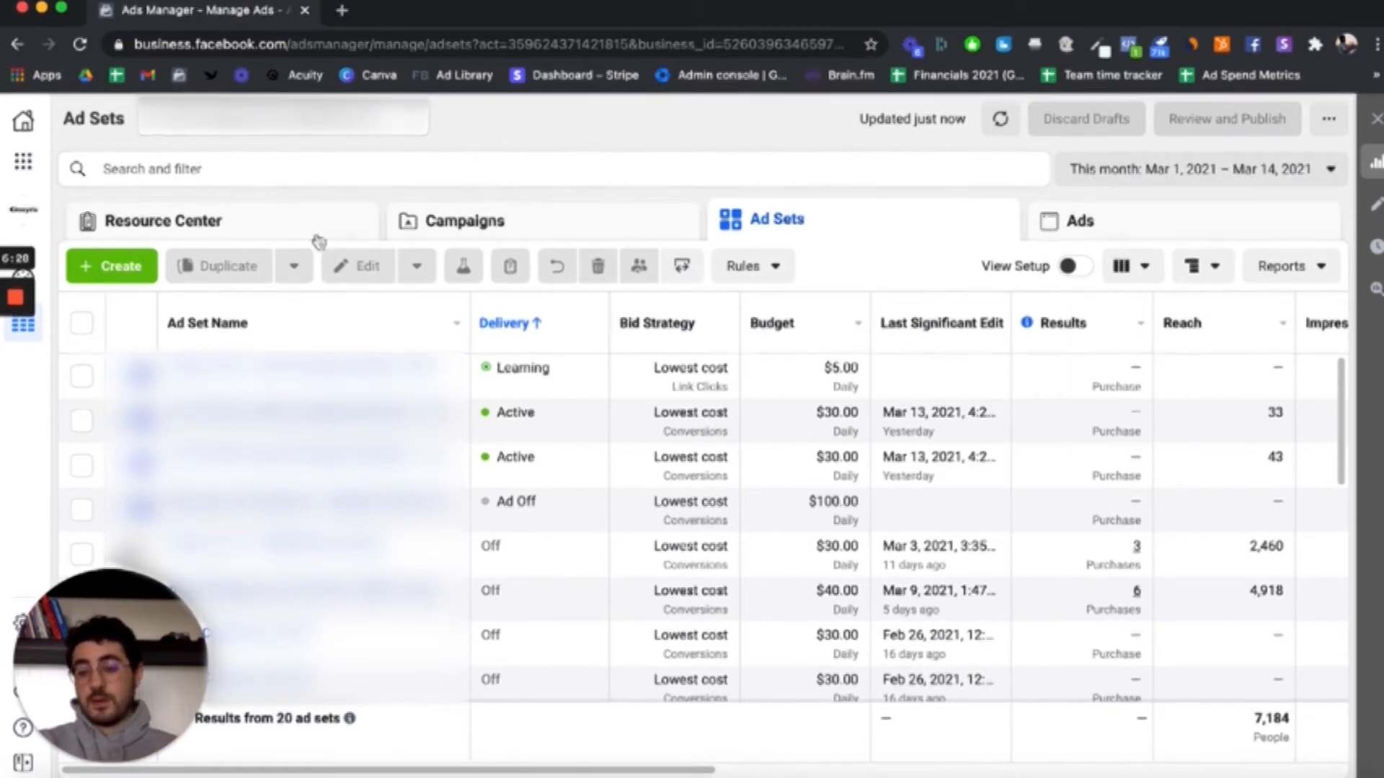
Step: Start a new campaign with the Catalog sales objective, using Kit Catalog as its catalog
left_click(119, 267)
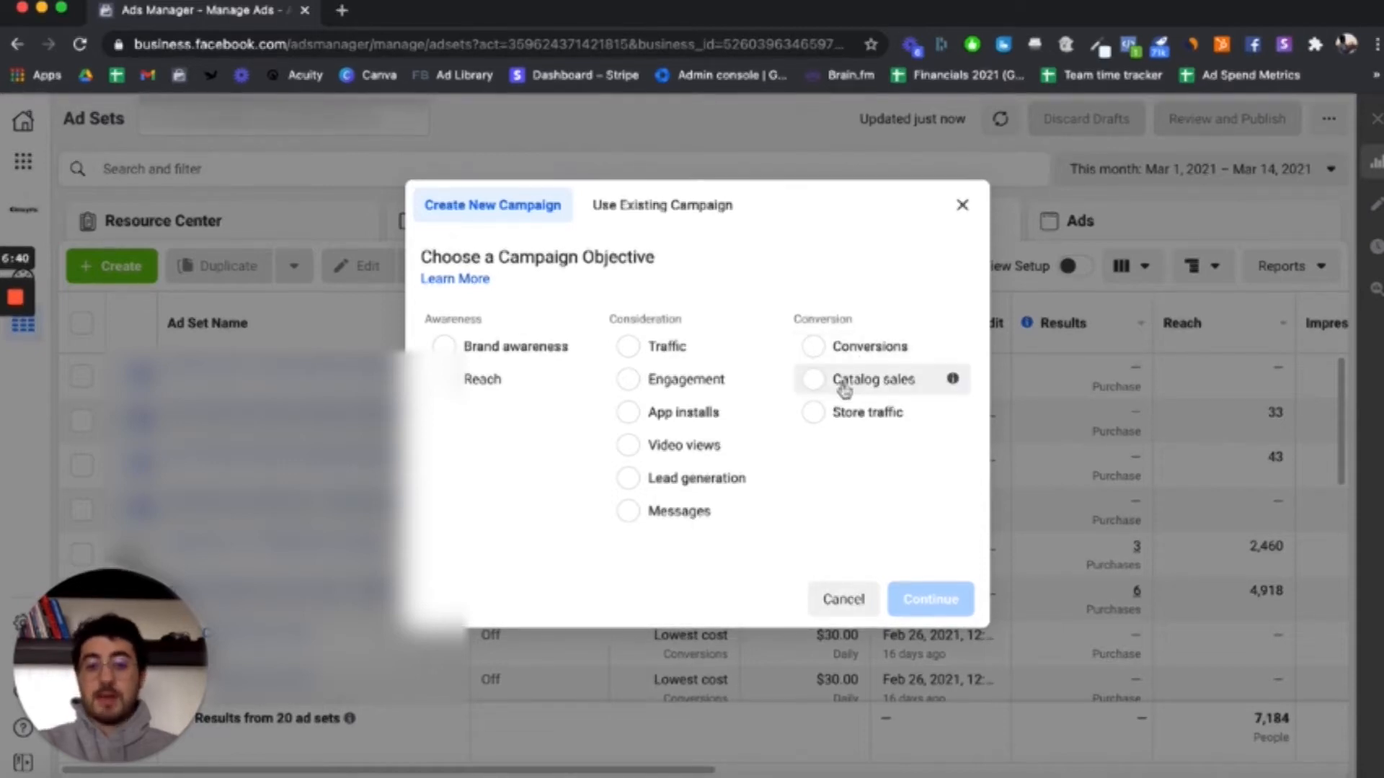
mouse_move(967, 382)
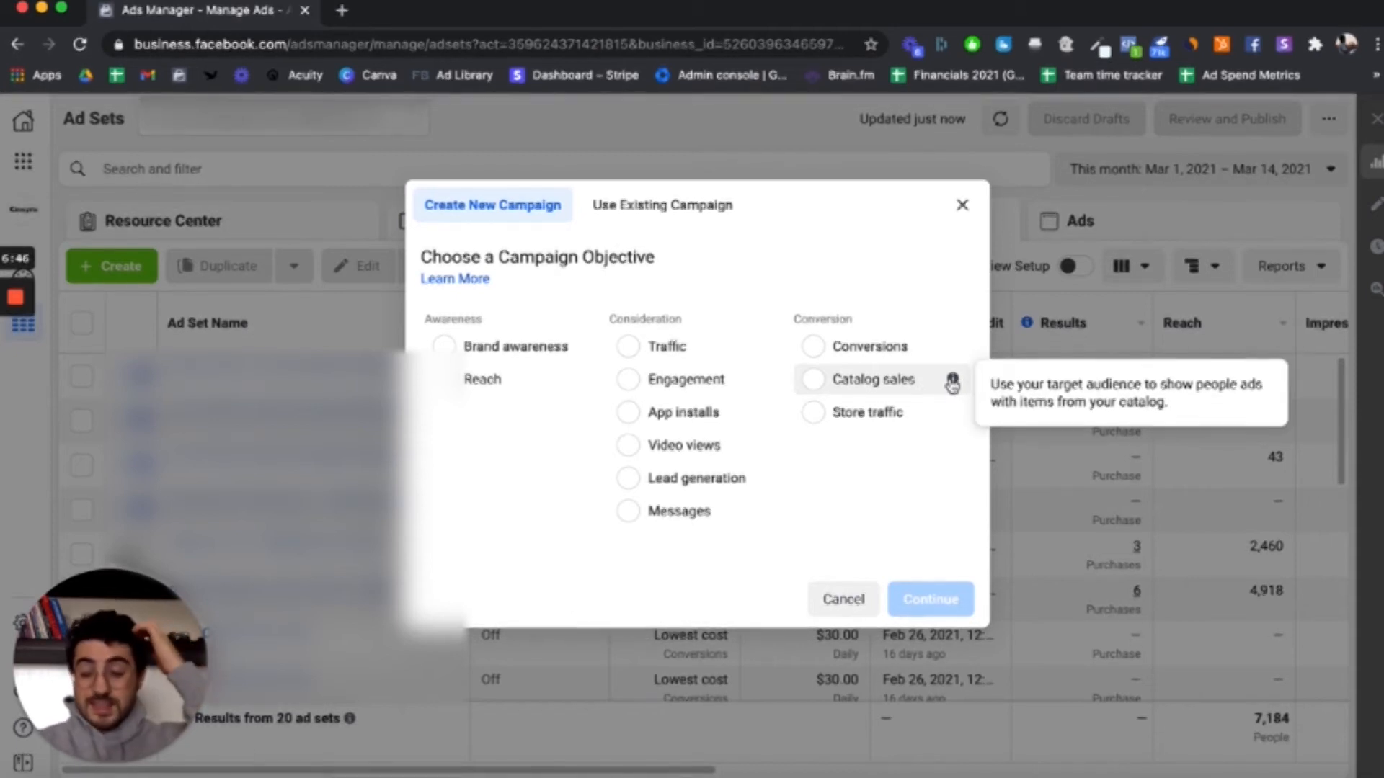
left_click(949, 382)
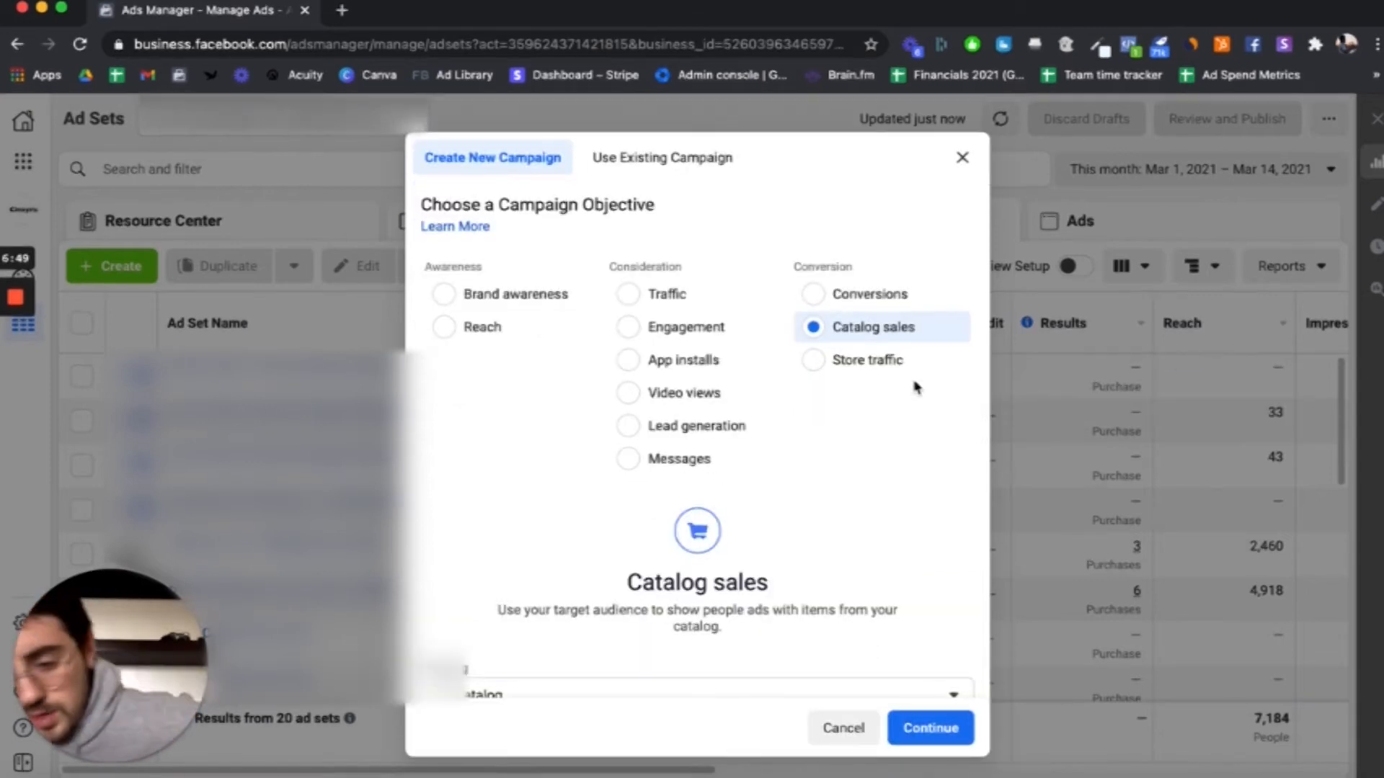
scroll(915, 387, "down", 2)
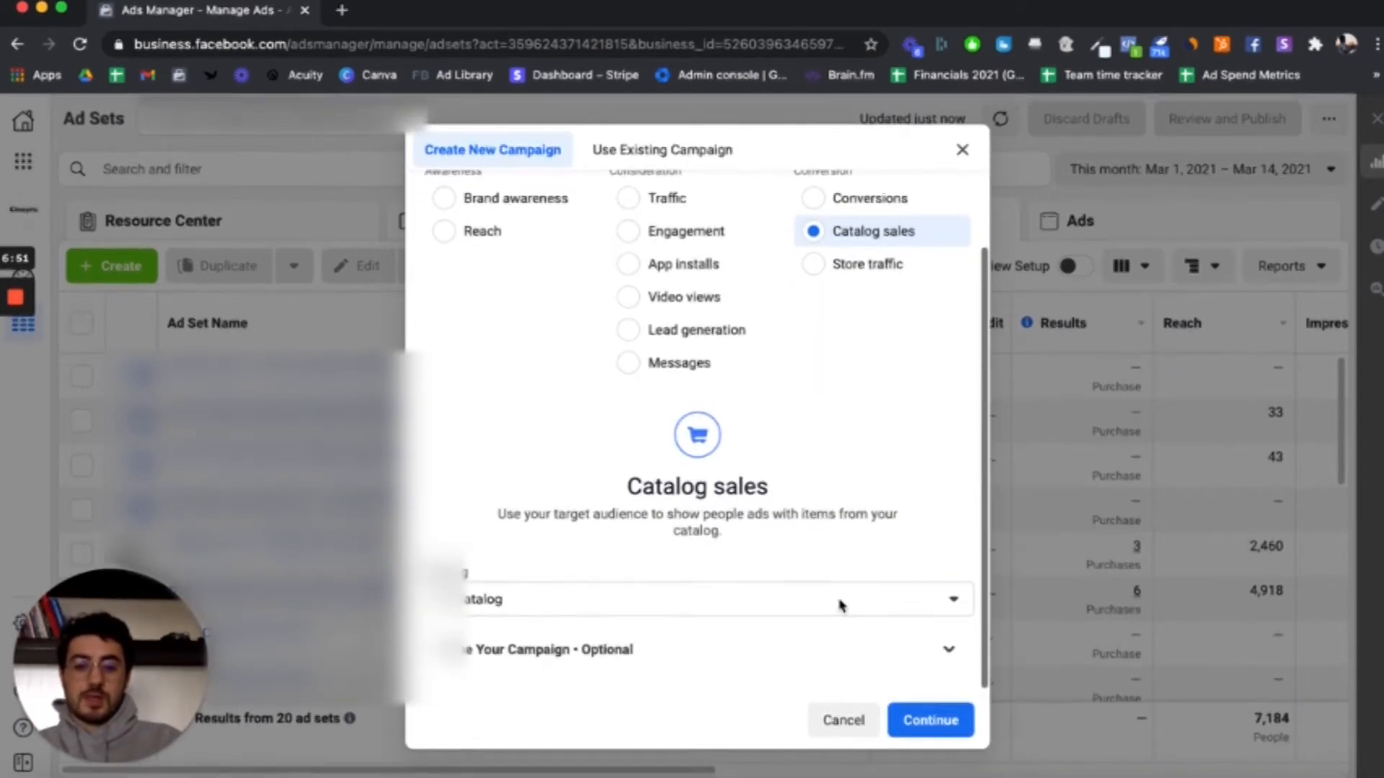
left_click(842, 605)
left_click(841, 604)
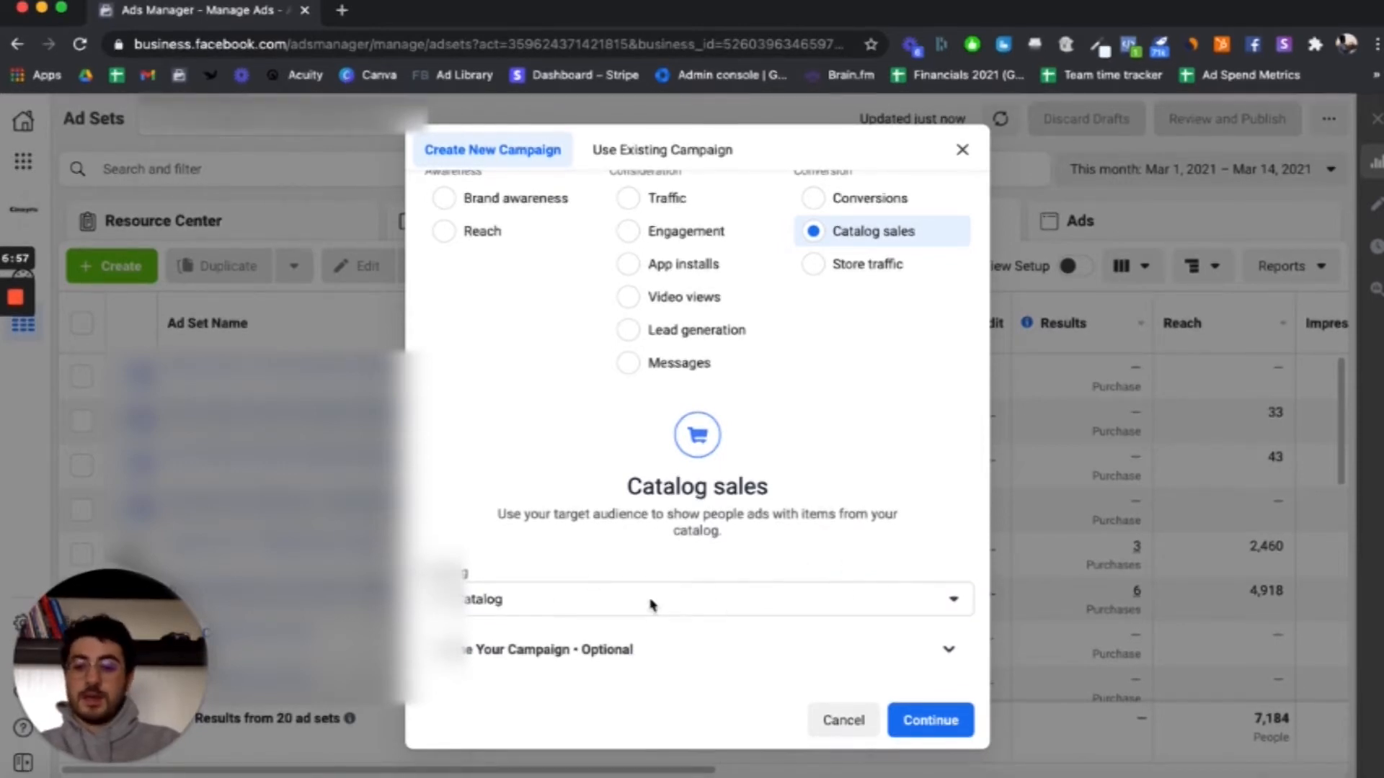
Step: Name the campaign "DPA - Example" and create its draft, leaving the ad set name blank
left_click(953, 653)
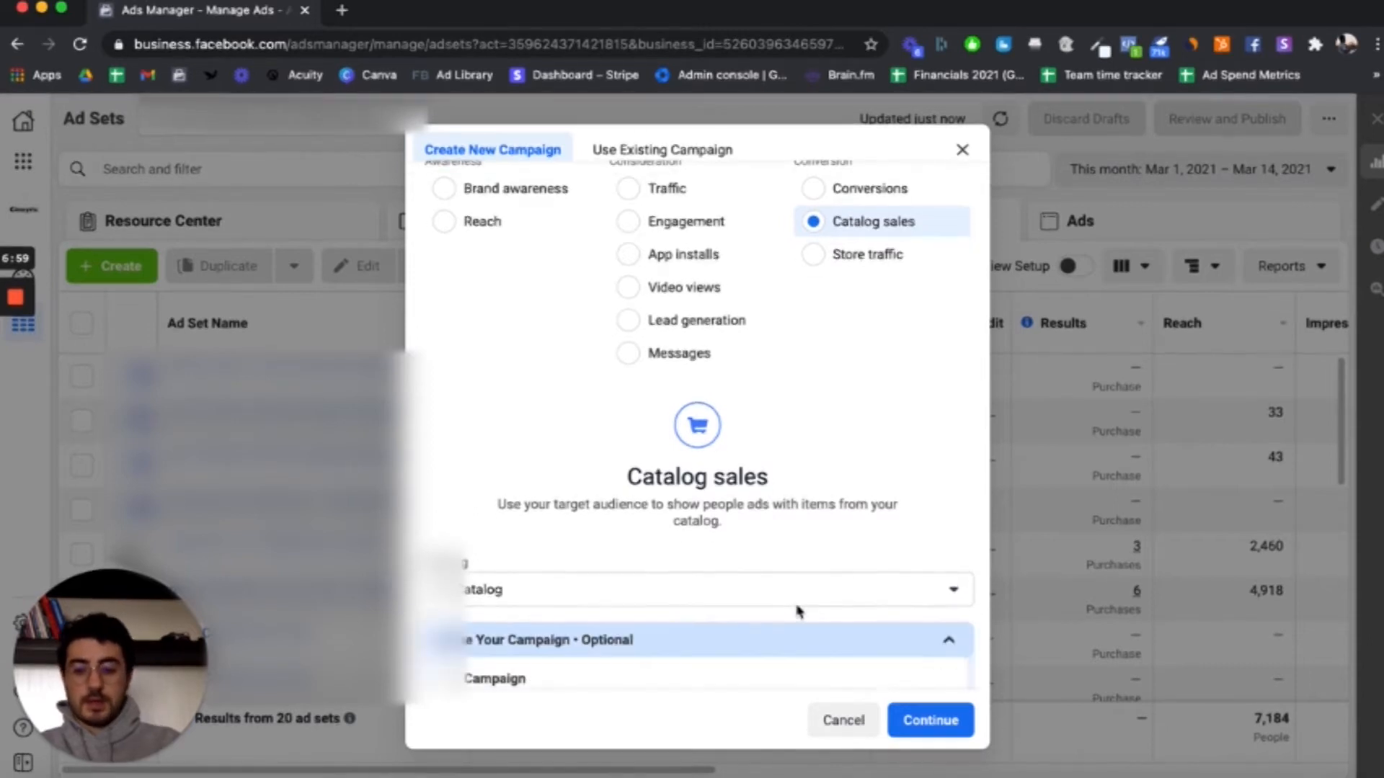
scroll(757, 602, "down", 4)
left_click(706, 459)
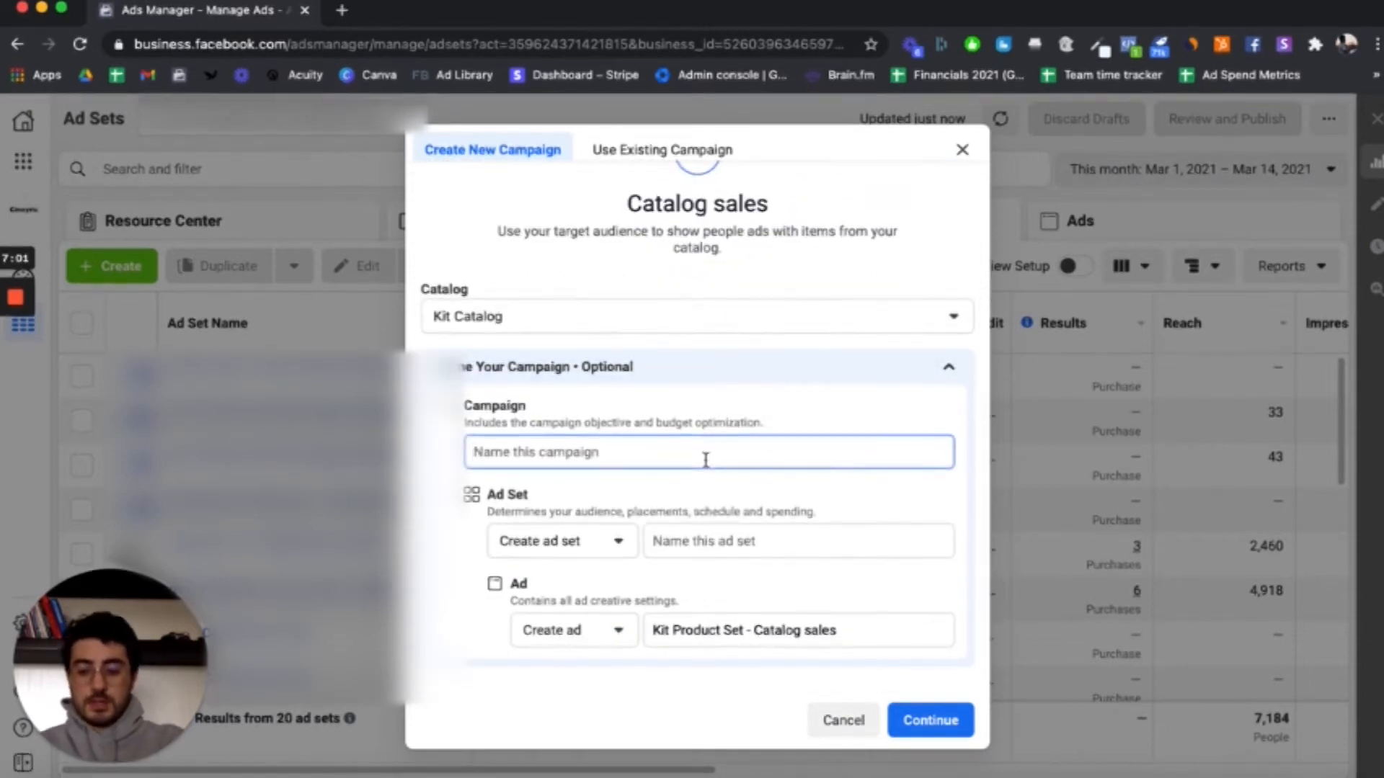
type("DPA - Example")
left_click(696, 543)
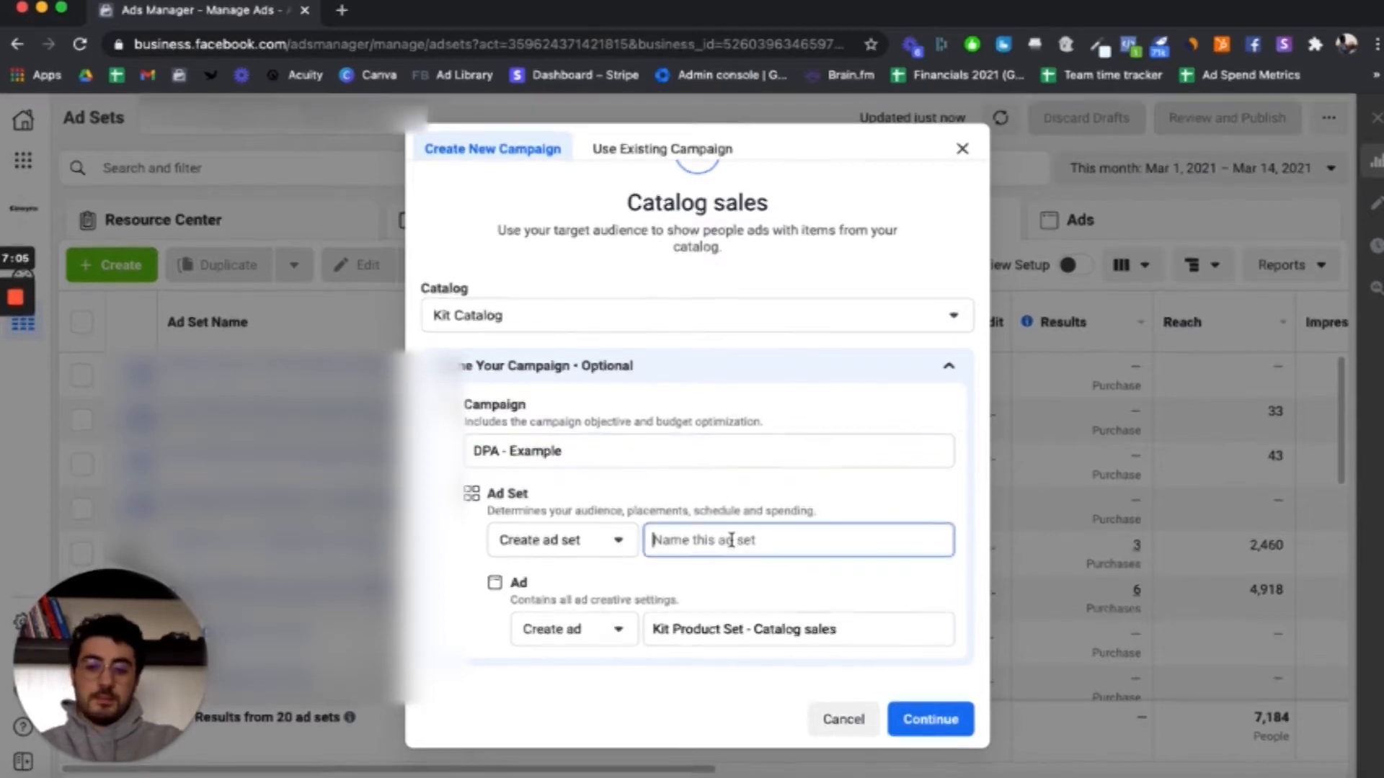
left_click(920, 720)
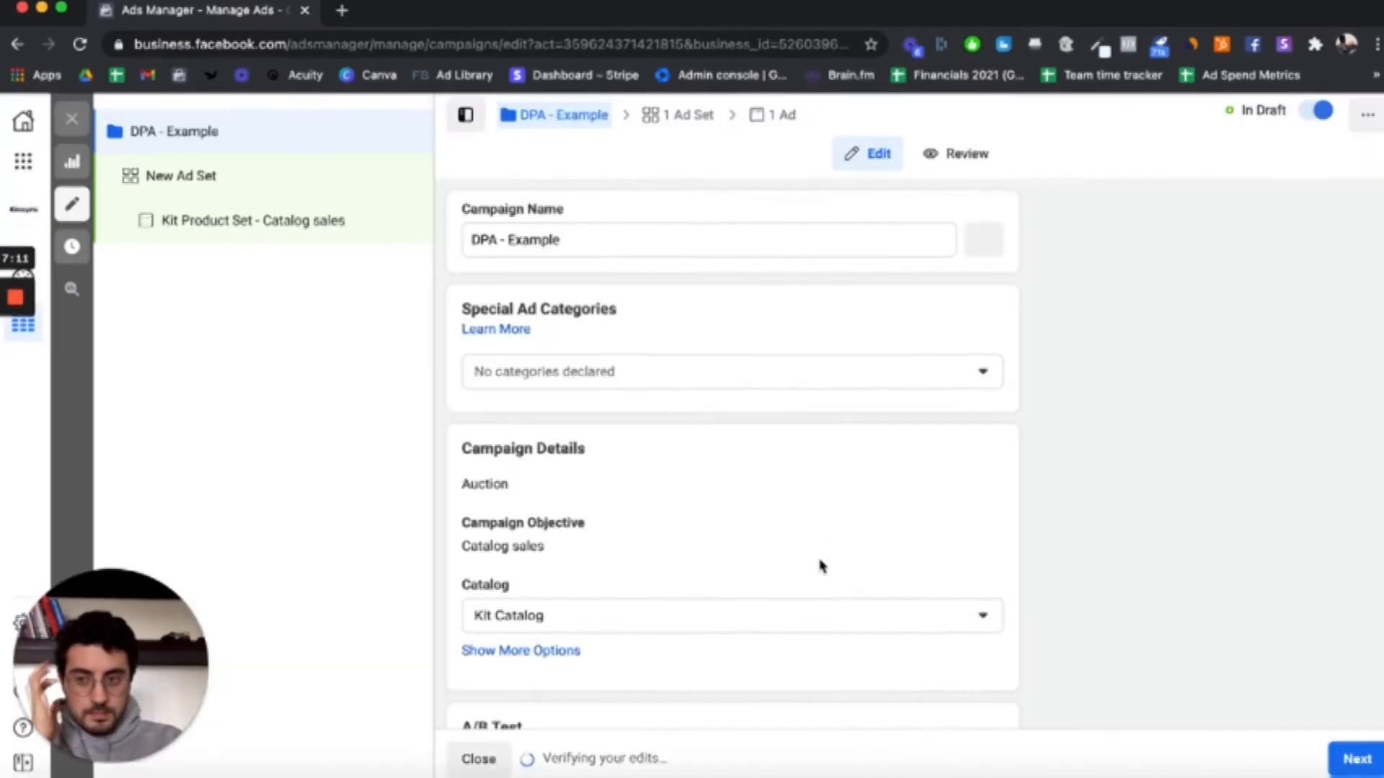
Step: Go through the campaign-level settings and open the new ad set for editing
scroll(692, 343, "down", 1)
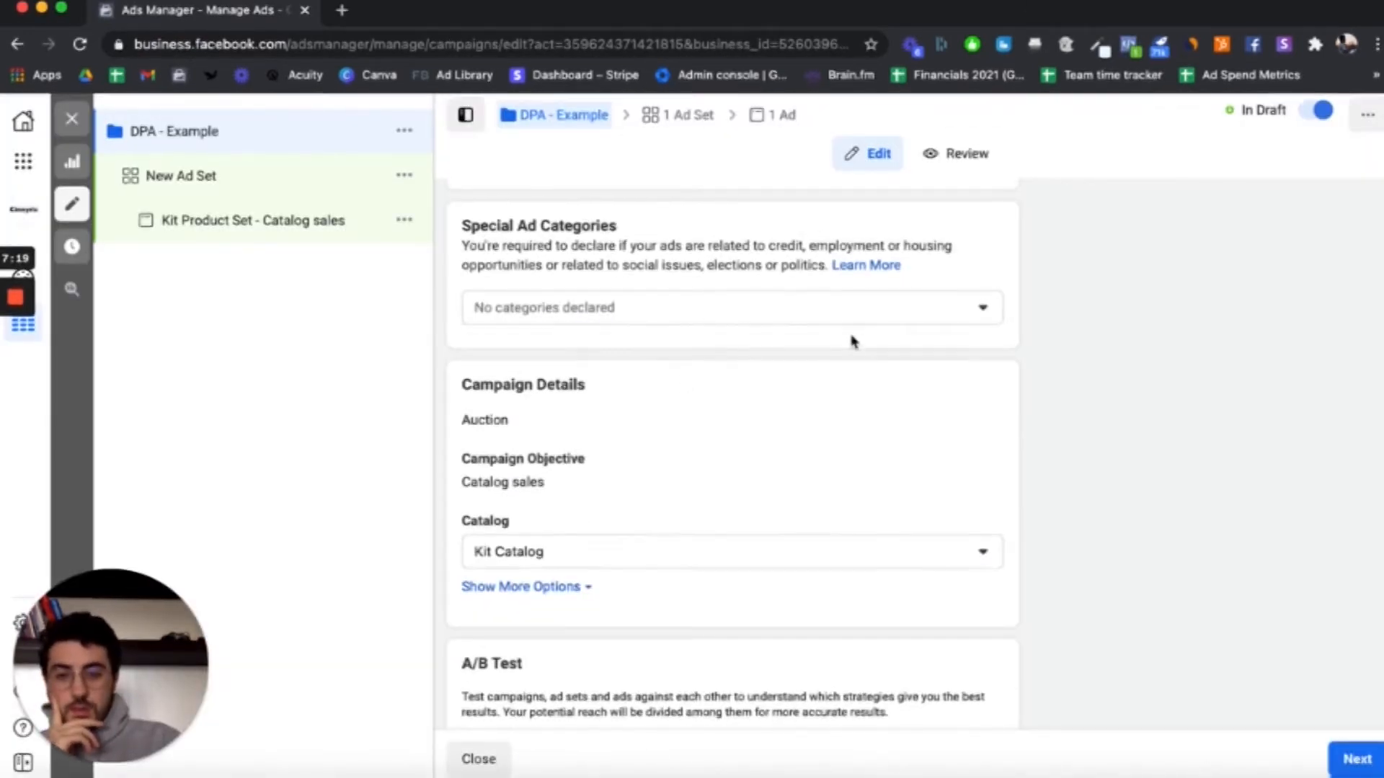
scroll(853, 340, "down", 1)
scroll(830, 413, "down", 1)
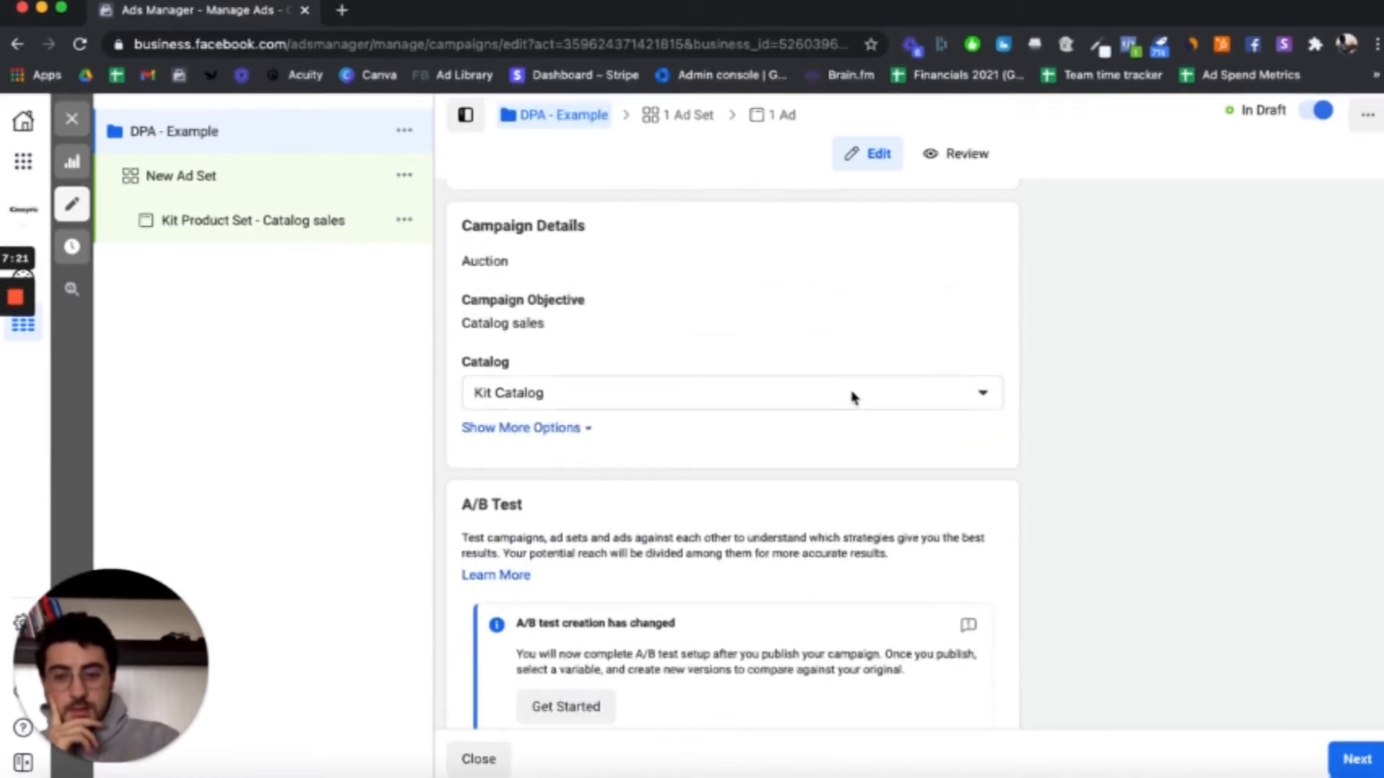
scroll(885, 465, "down", 3)
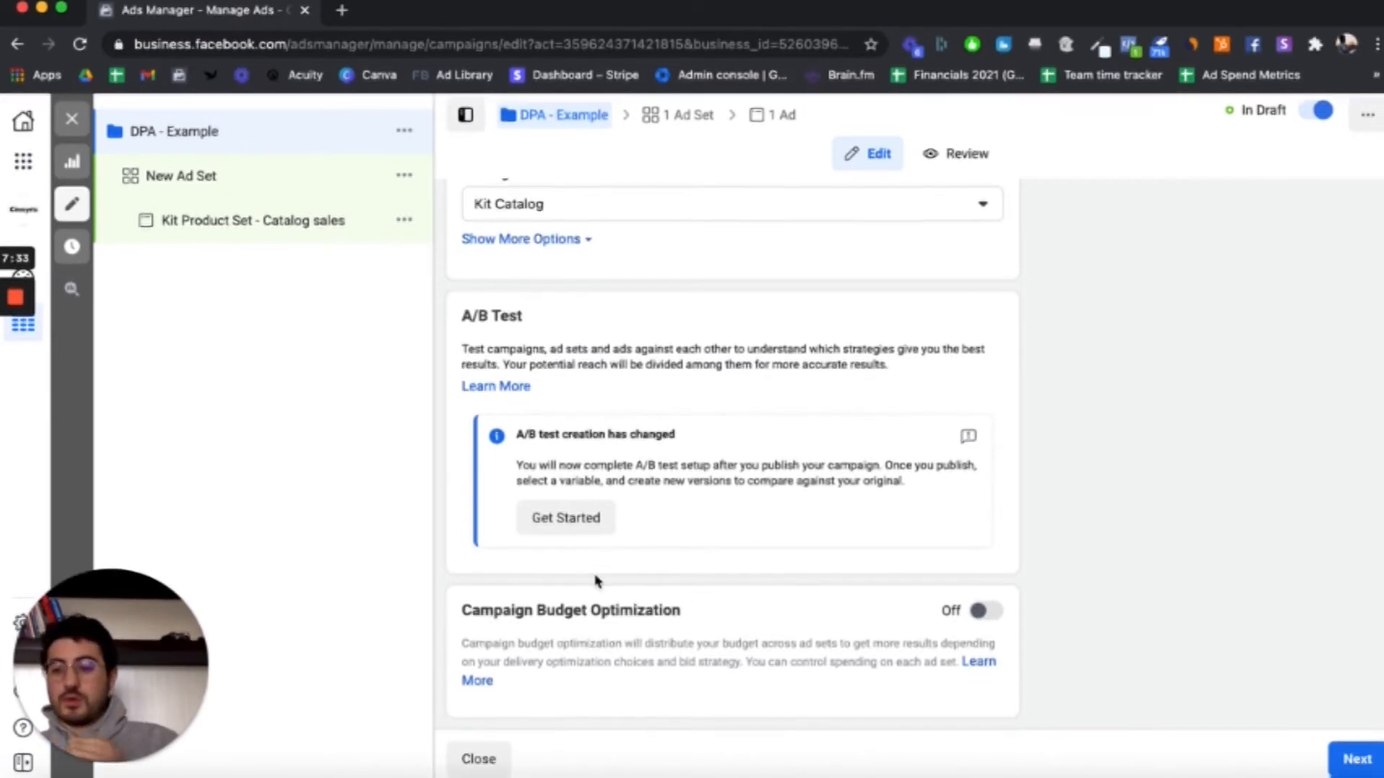
left_click(332, 179)
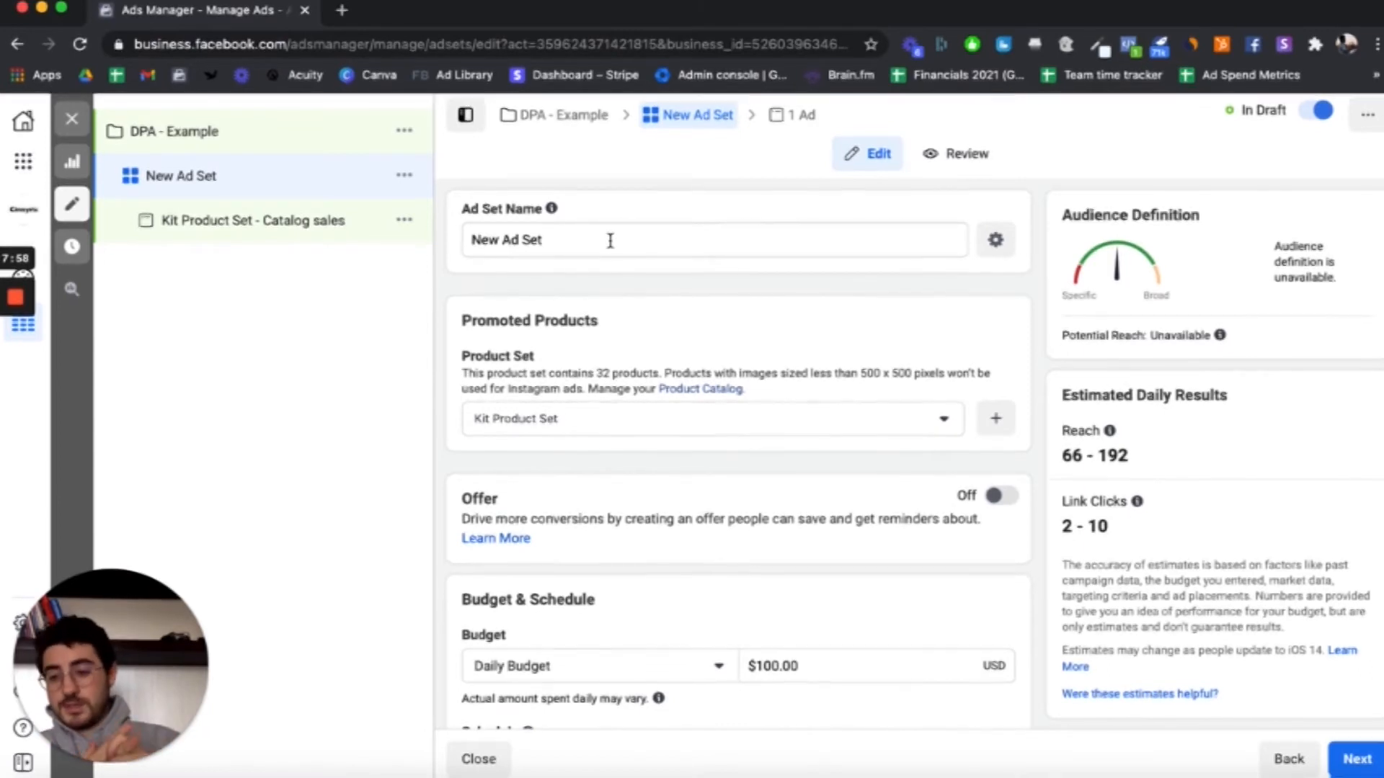
Step: Rename the ad set as "DPA - People Who Viewed+Added to cart but not purchased"
left_click(610, 241)
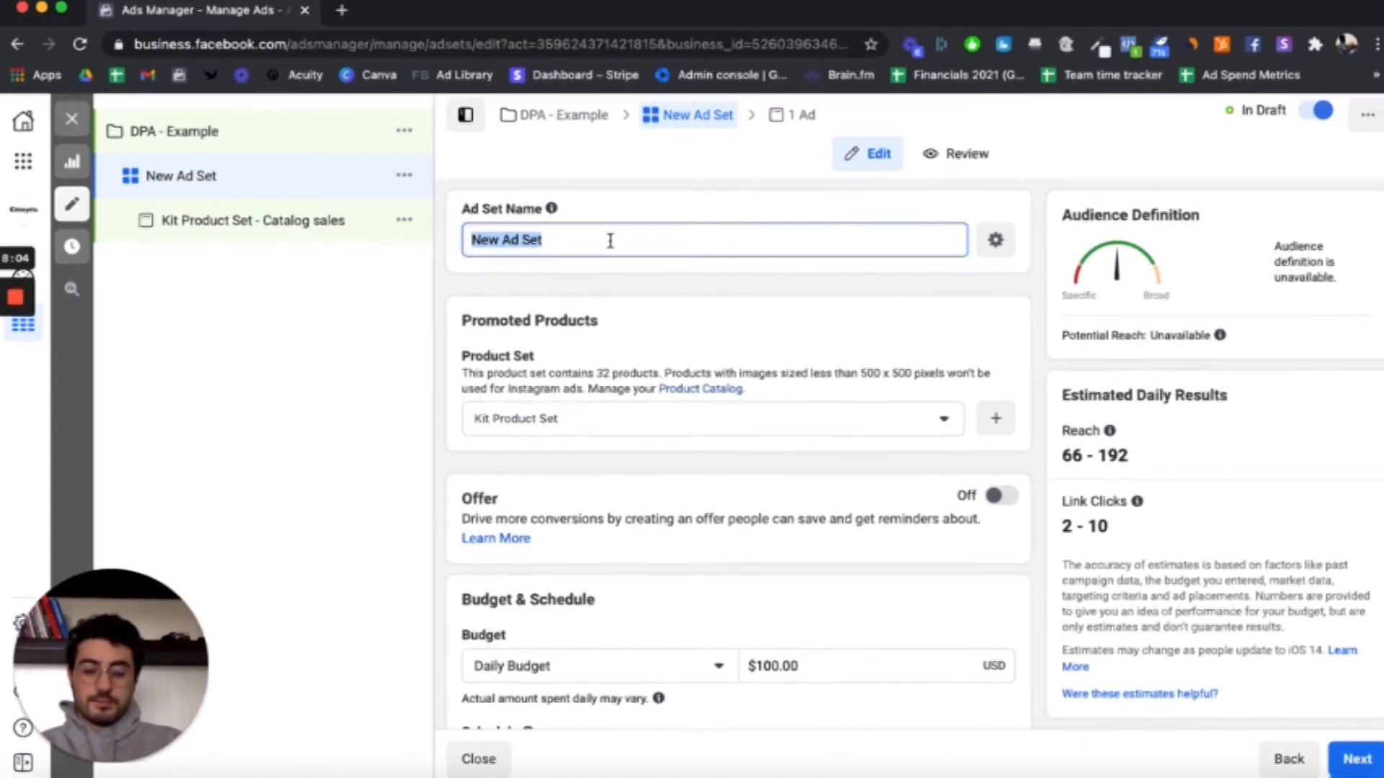
type("DPA ")
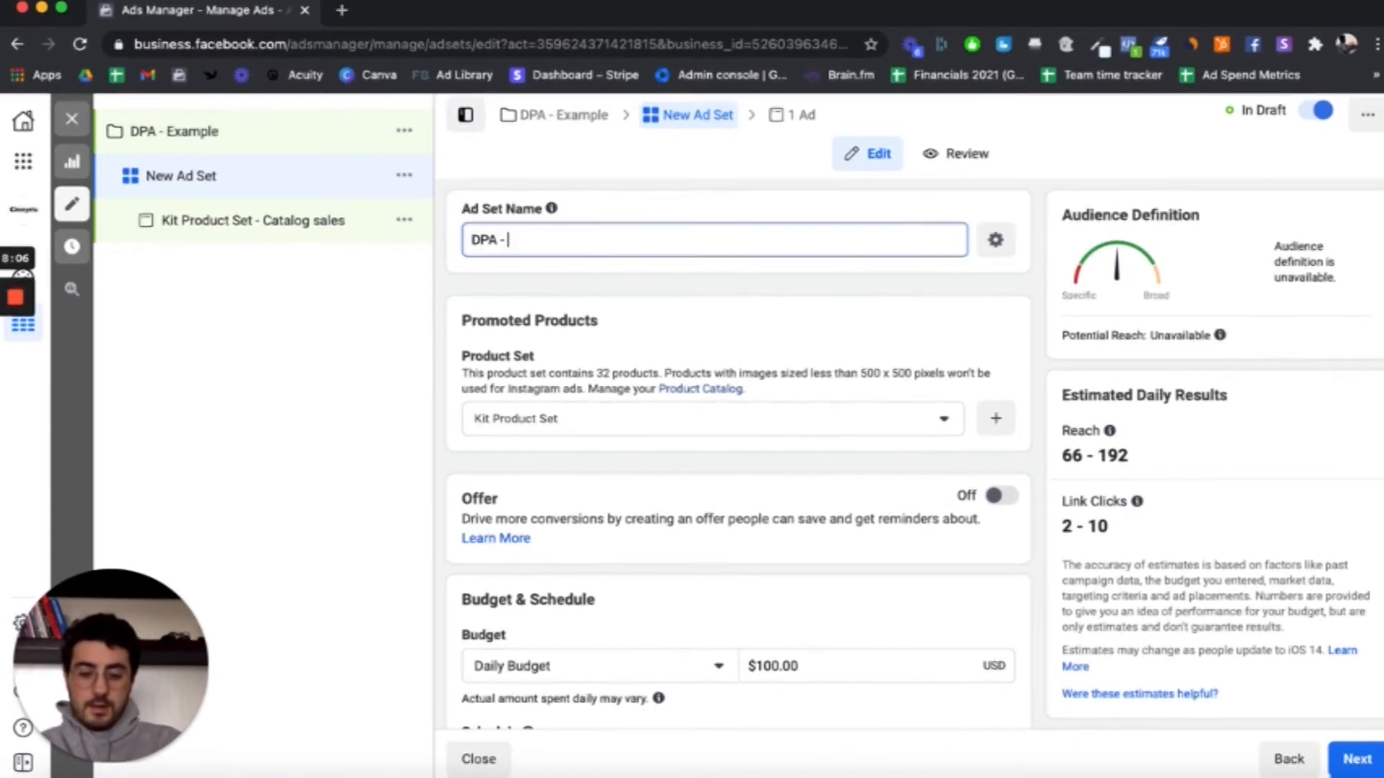
type("- People Who Vi")
key("BackSpace")
type("ed+")
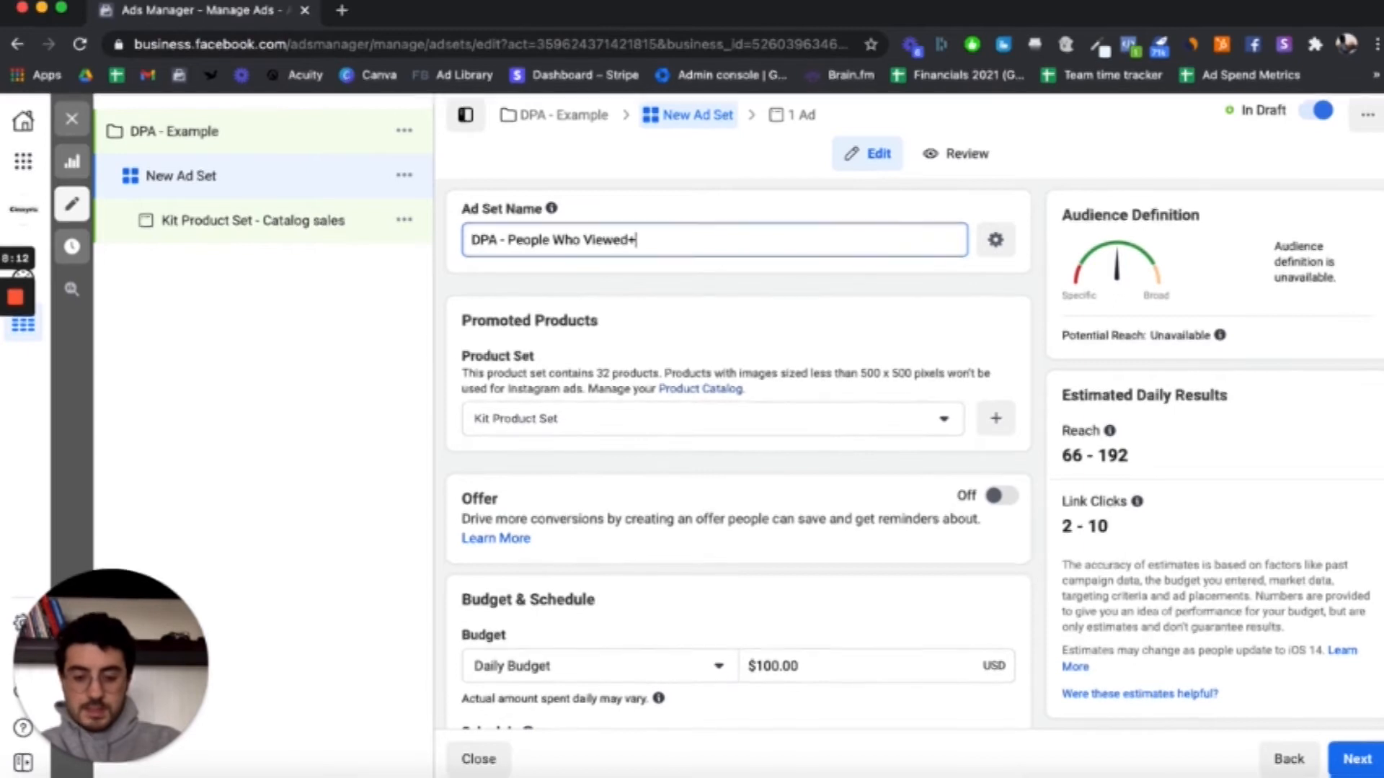
type("Added to ca")
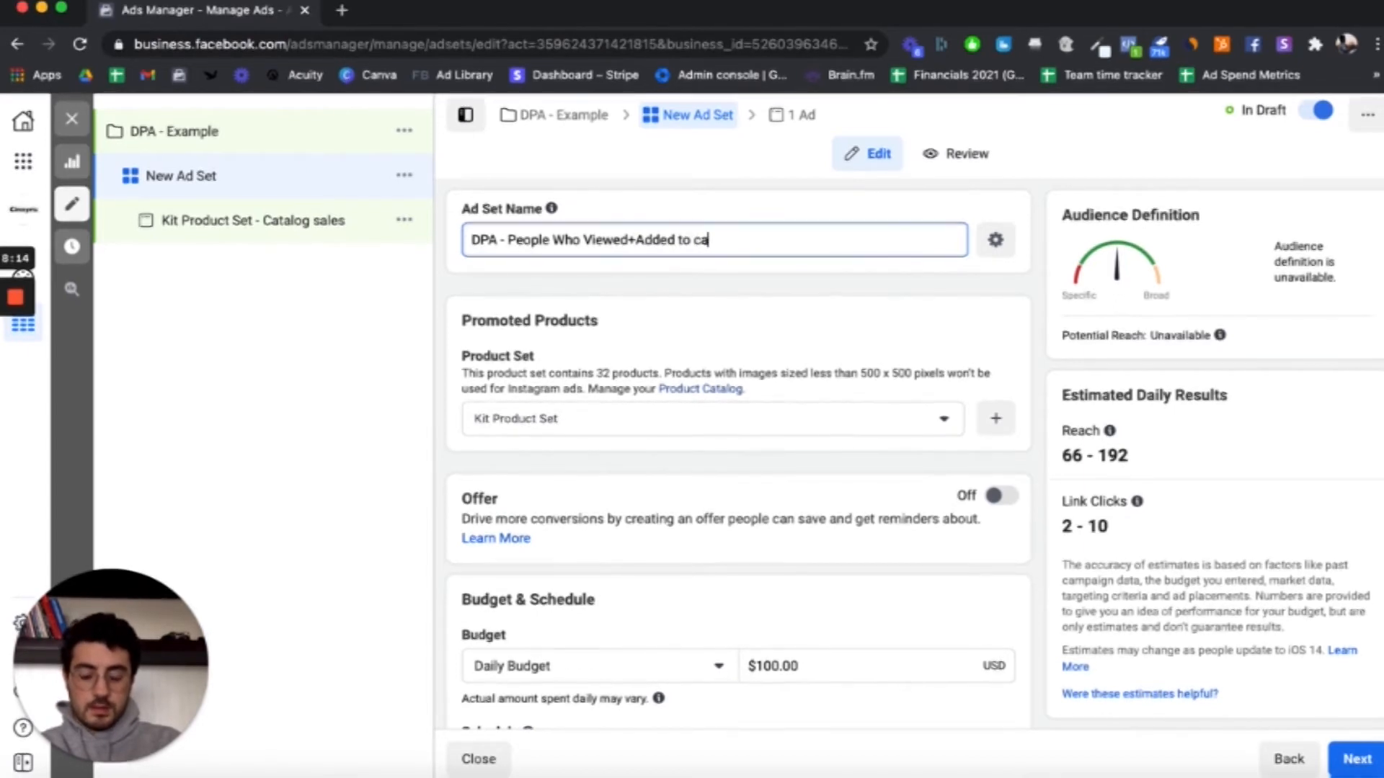
type("rt but not purchased")
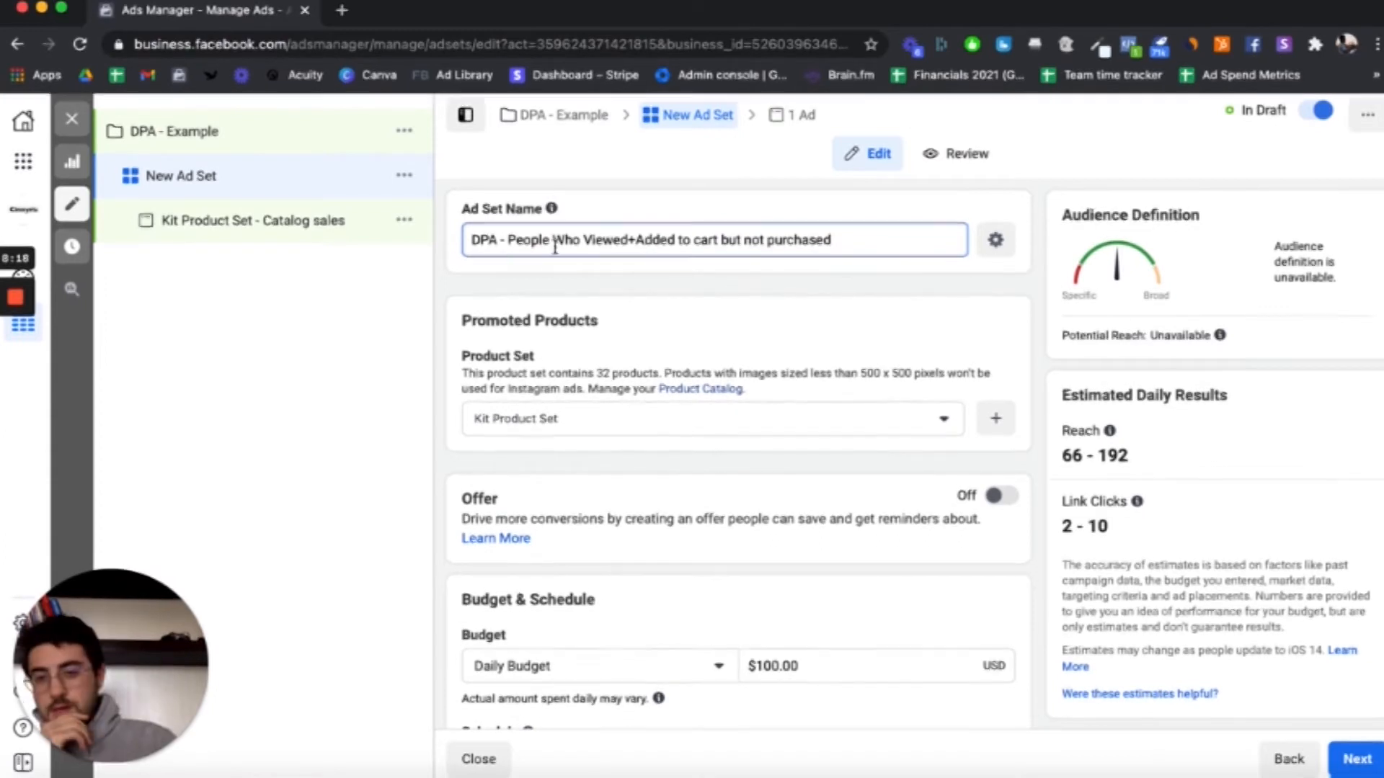
Step: Set the ad set's daily budget to $10.00
scroll(783, 301, "down", 6)
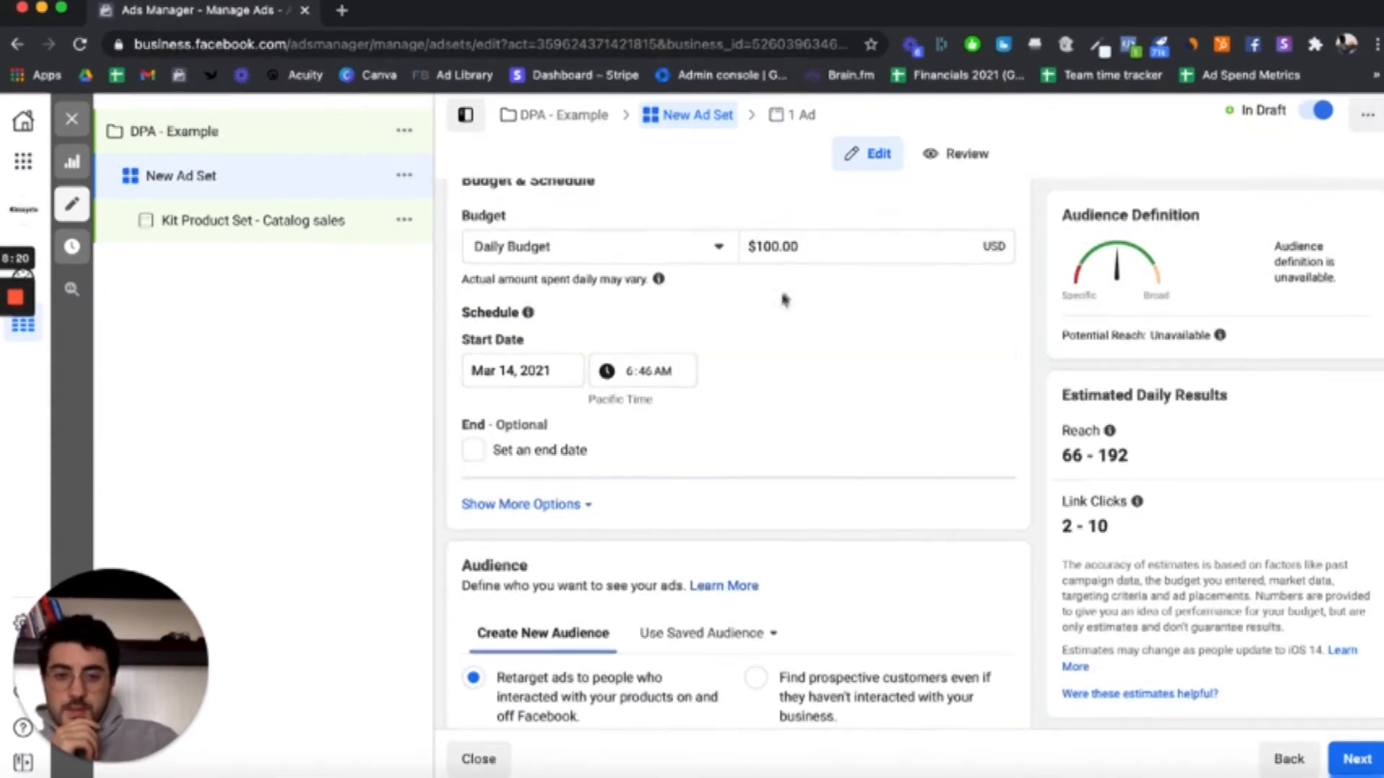
double_click(797, 246)
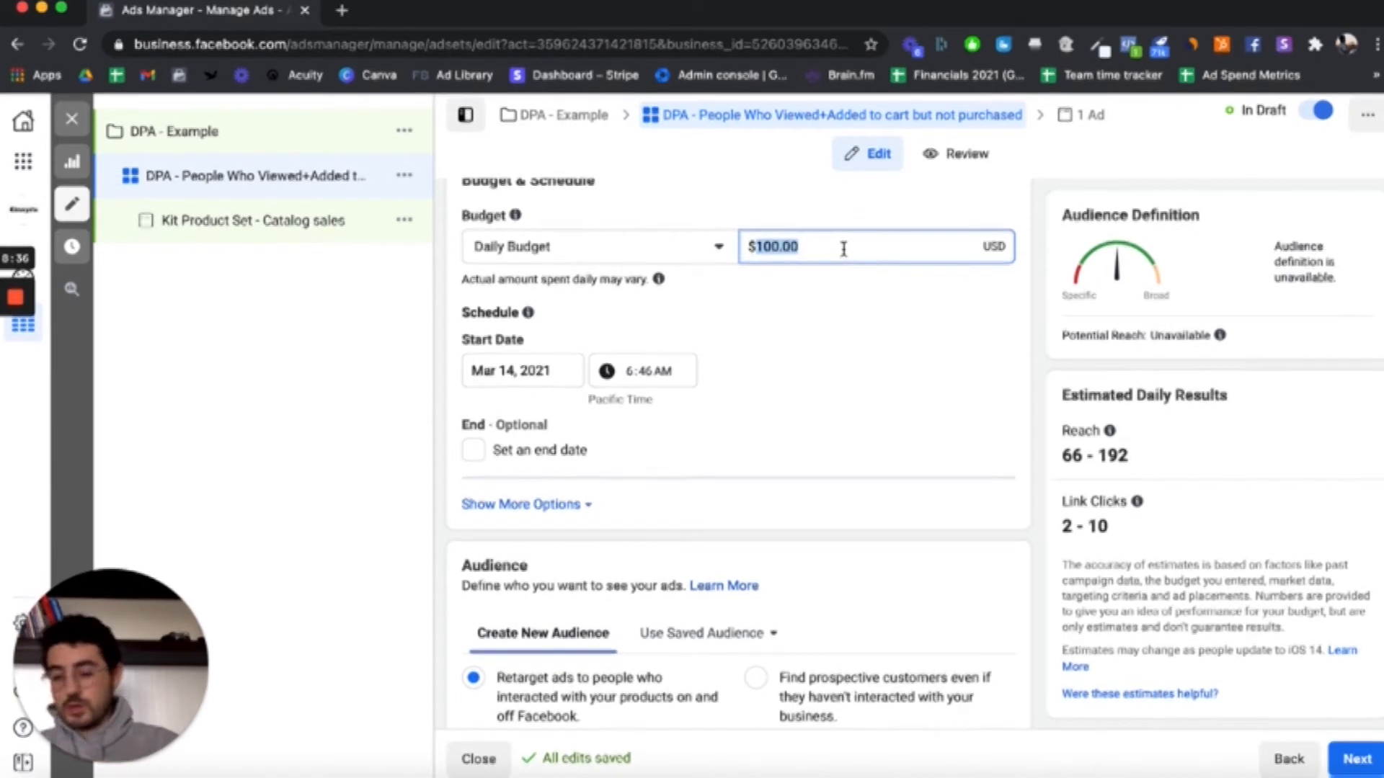
type("10")
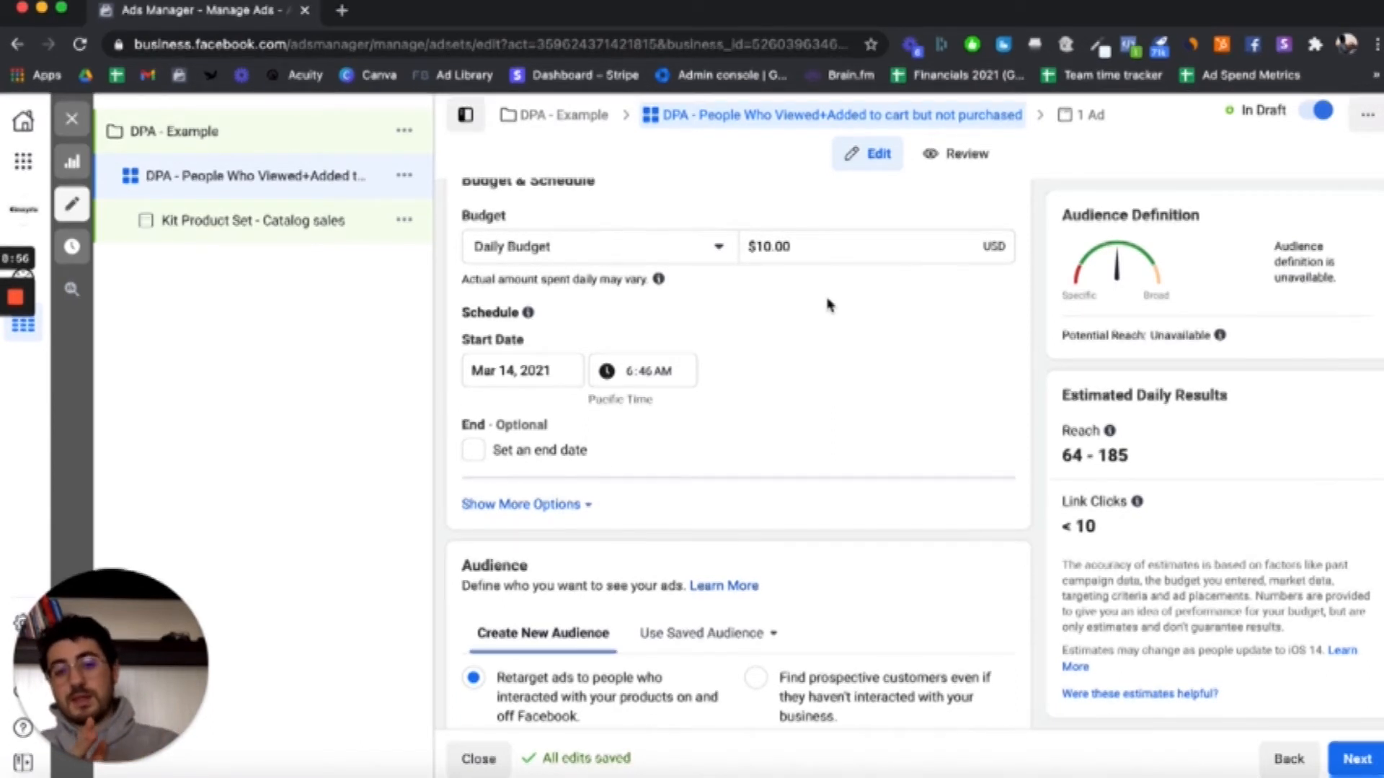
Step: Set the Viewed or Added to Cart But Not Purchased retargeting window to the last 30 days
scroll(828, 305, "down", 5)
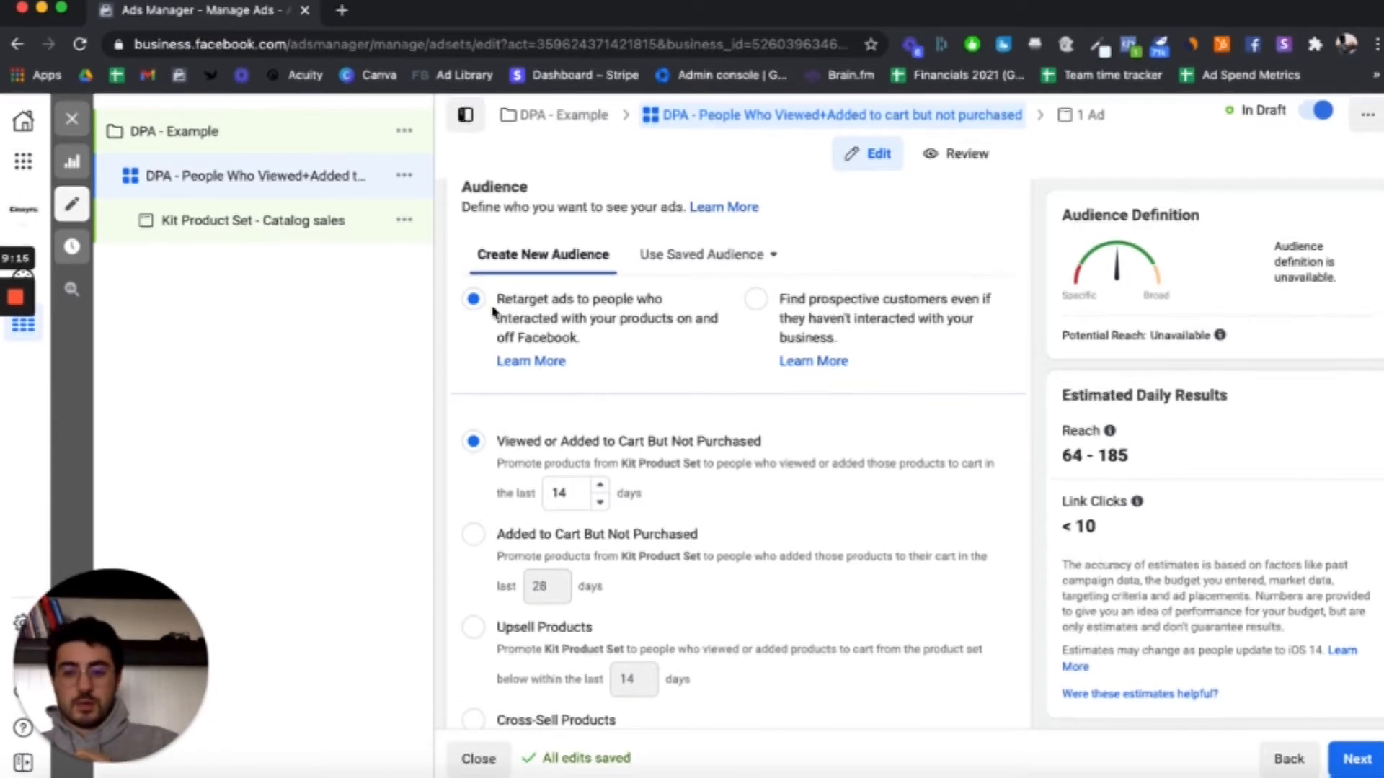
scroll(676, 373, "down", 1)
scroll(676, 373, "down", 4)
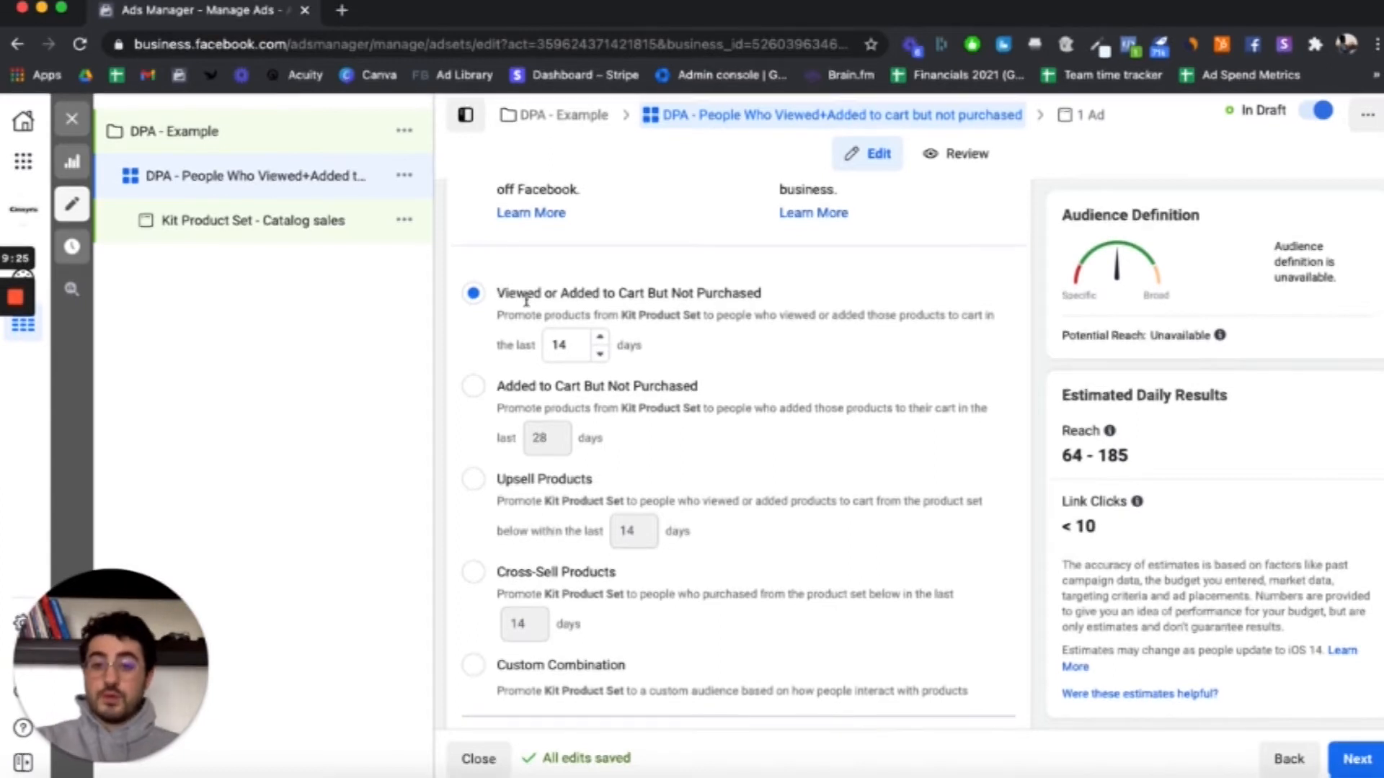
scroll(690, 299, "up", 10)
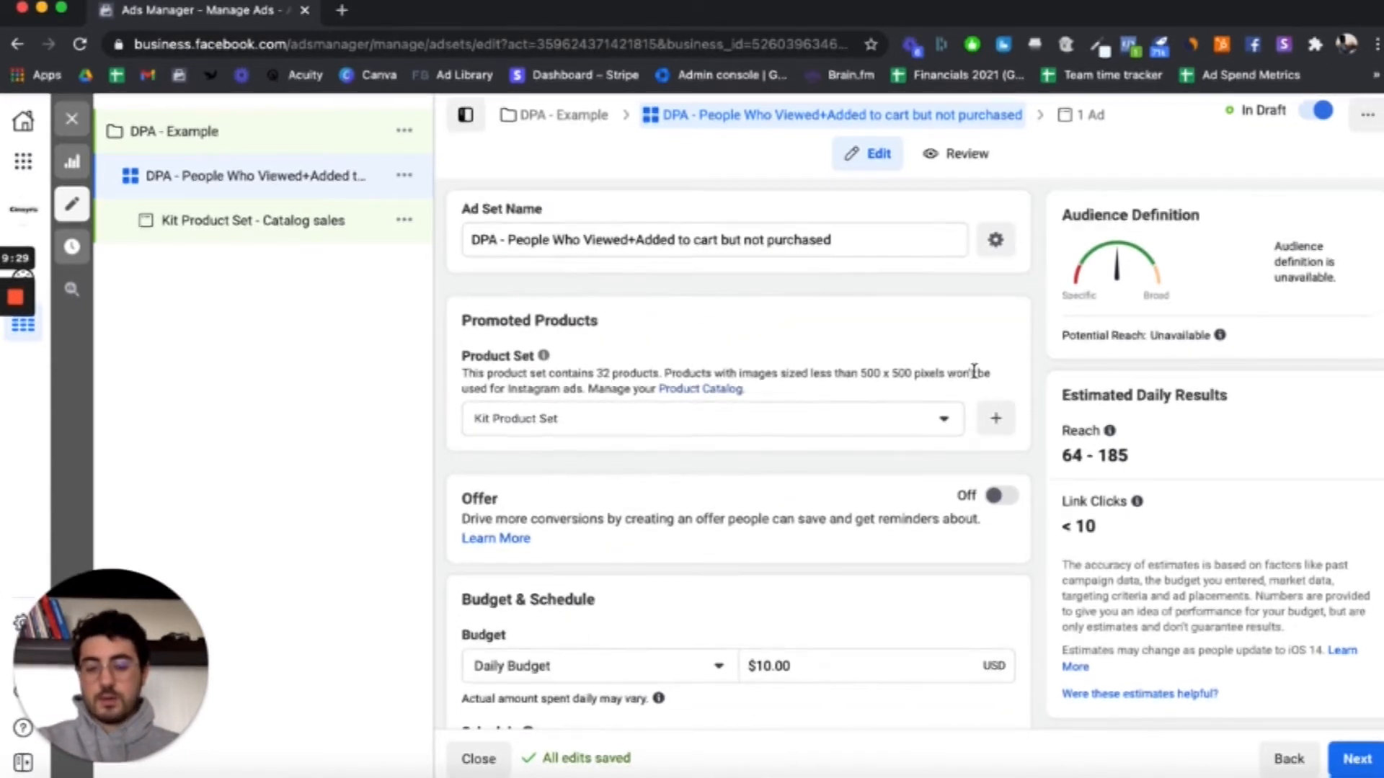
scroll(865, 442, "down", 15)
scroll(816, 475, "down", 2)
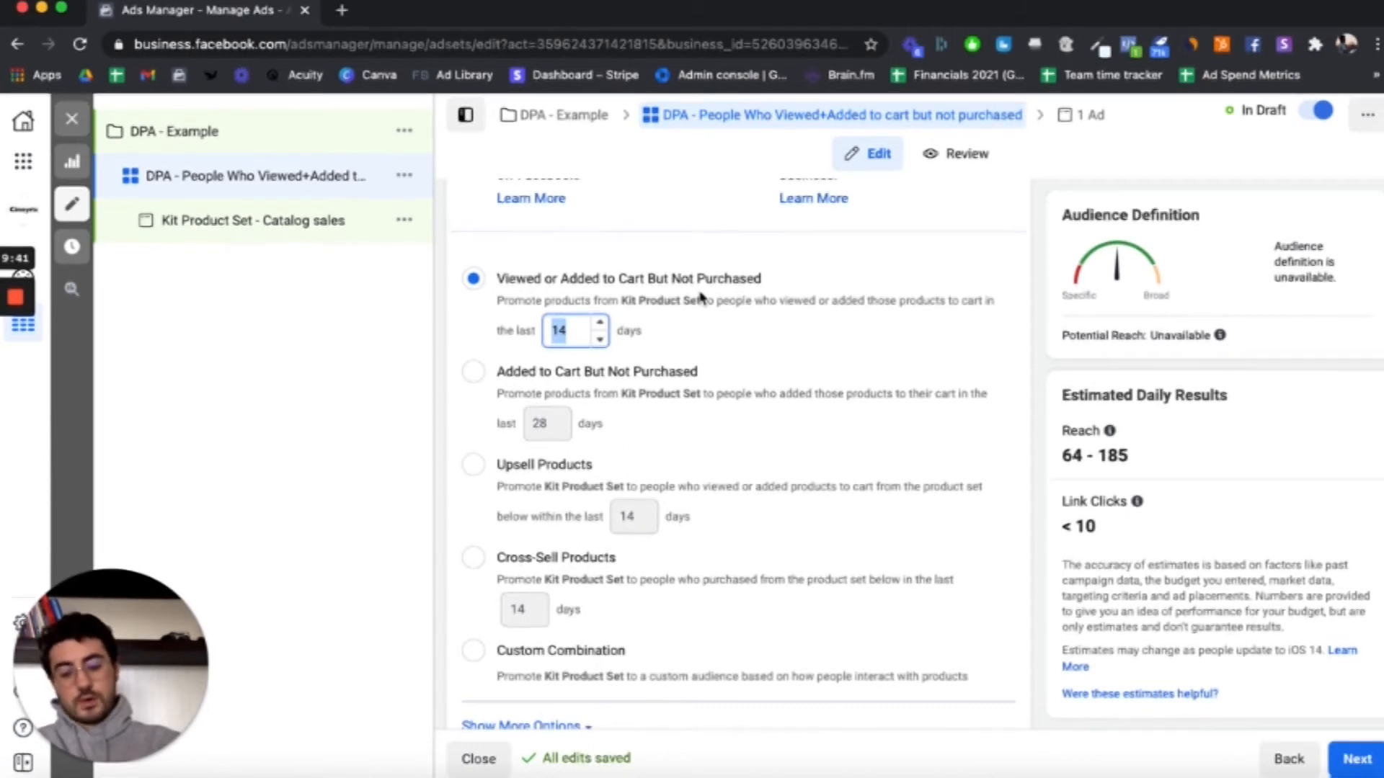
type("30")
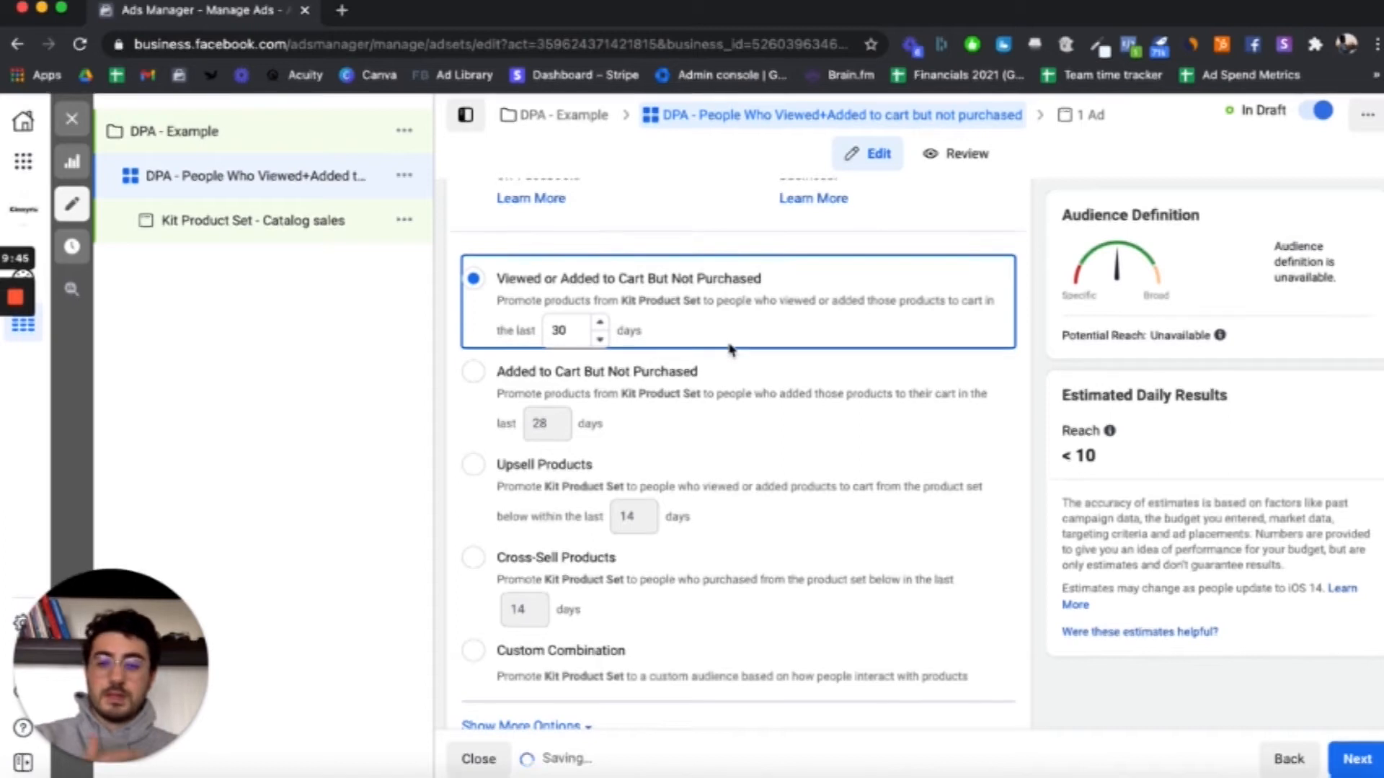
Step: Switch the ad set to manual placements and exclude the Audience Network platform
scroll(743, 346, "down", 1)
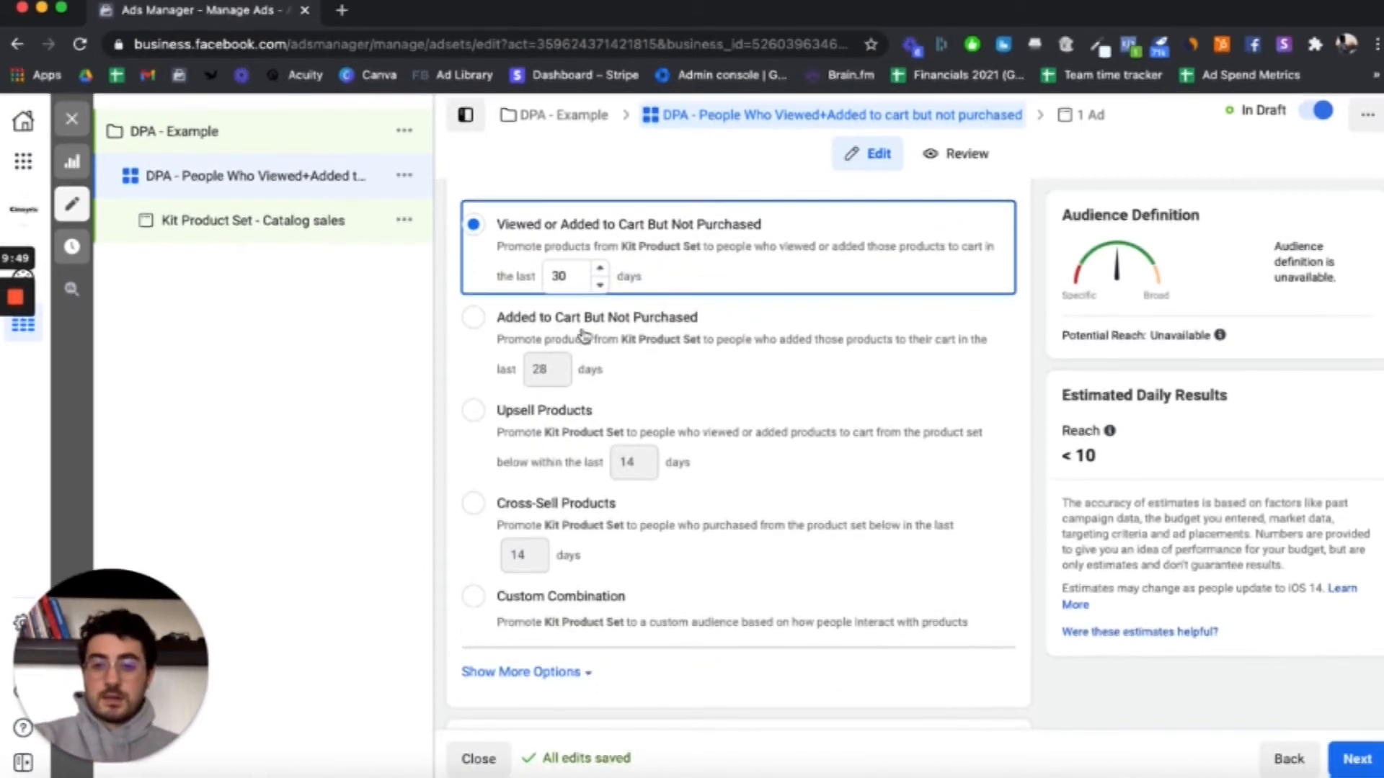
scroll(659, 332, "down", 1)
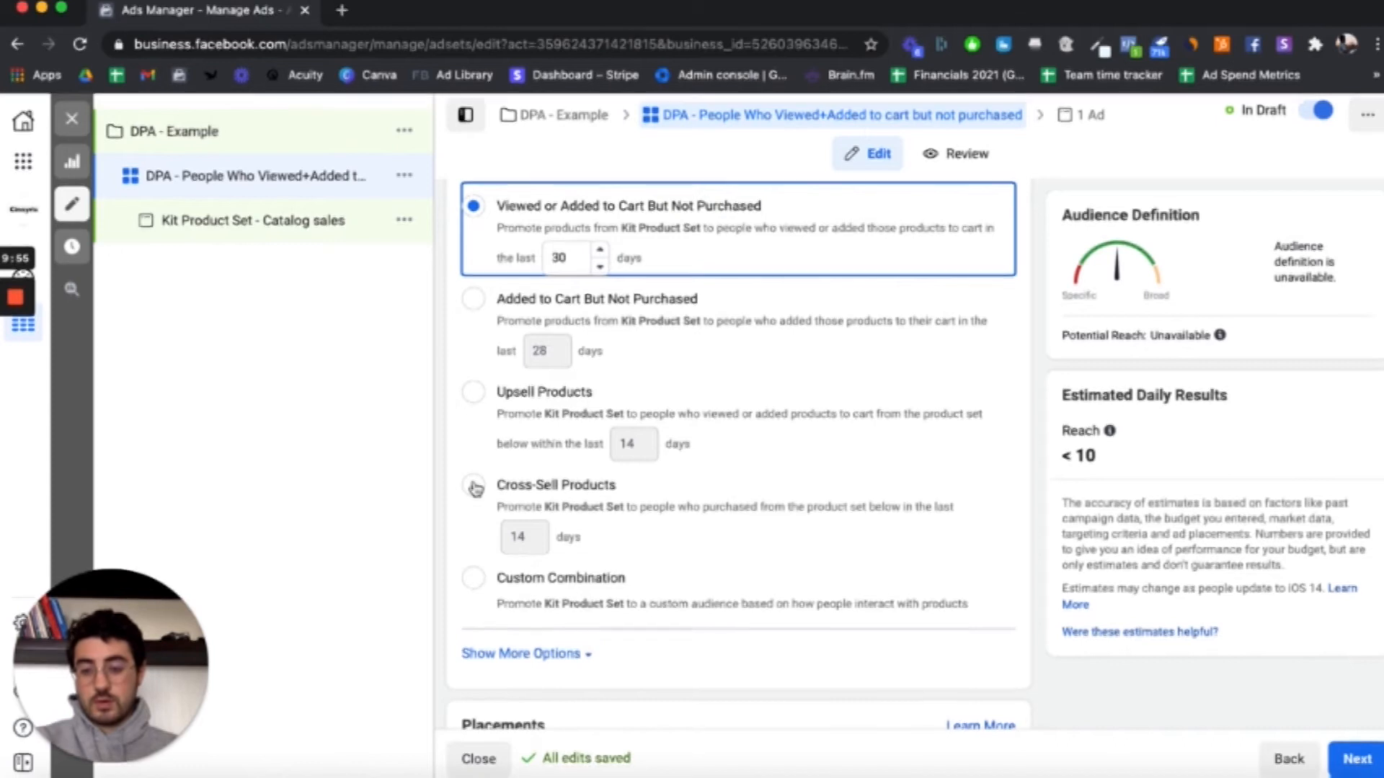
scroll(545, 397, "down", 1)
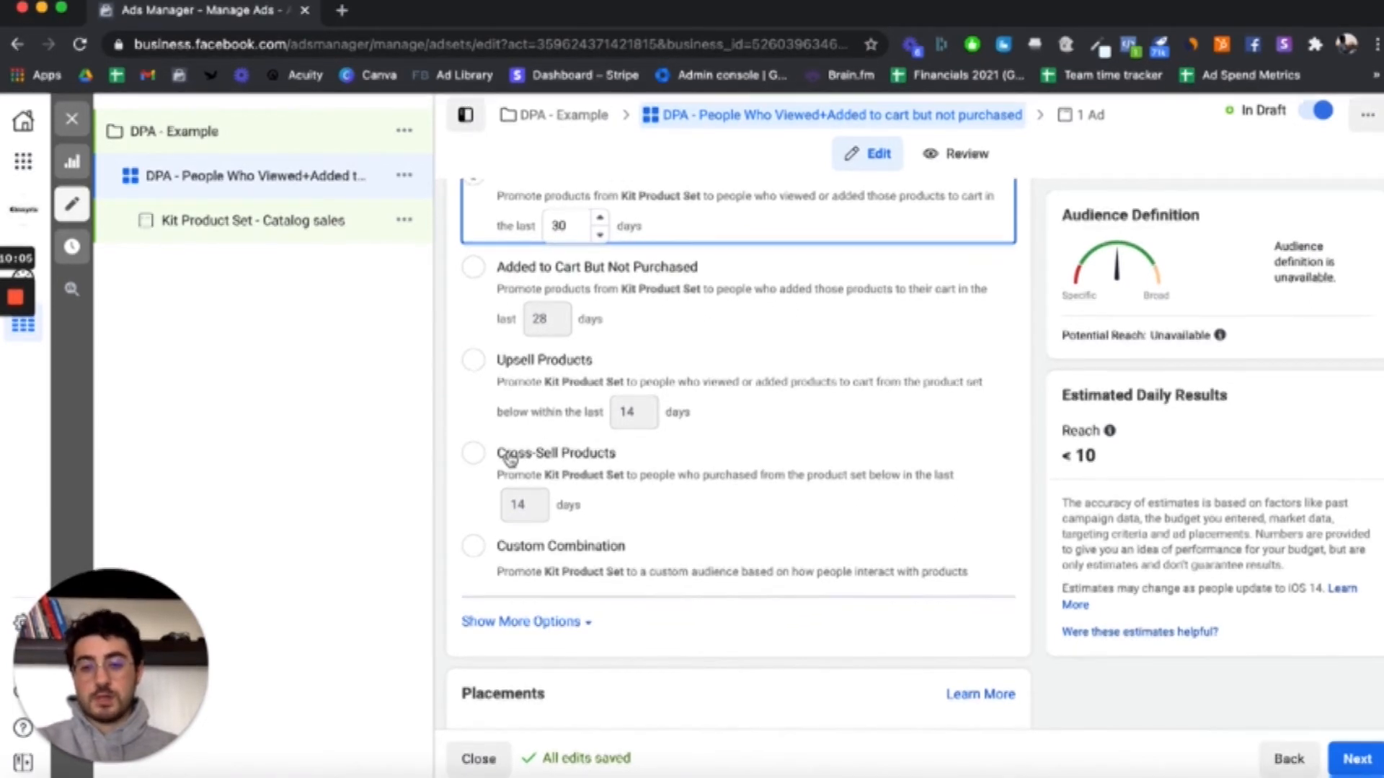
scroll(491, 419, "down", 5)
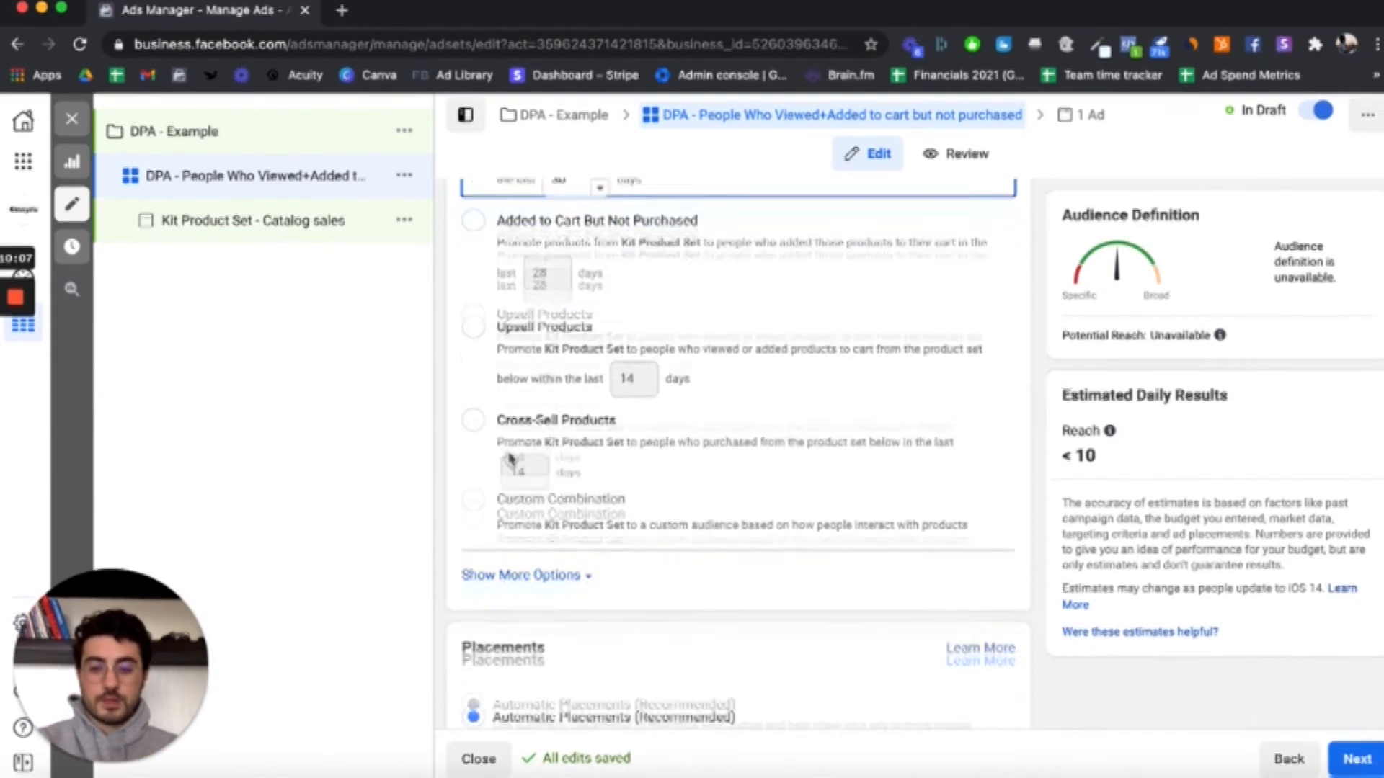
scroll(480, 249, "up", 2)
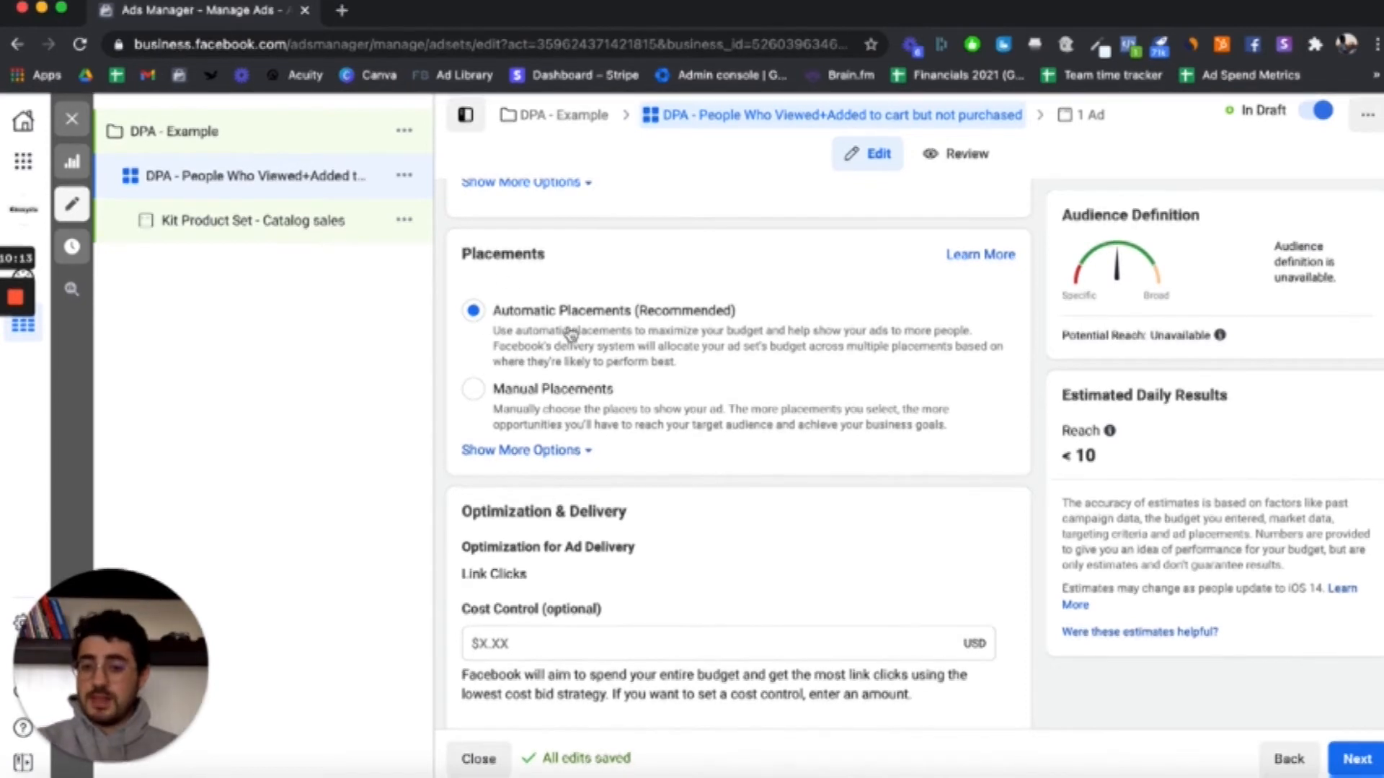
left_click(555, 391)
scroll(782, 416, "down", 3)
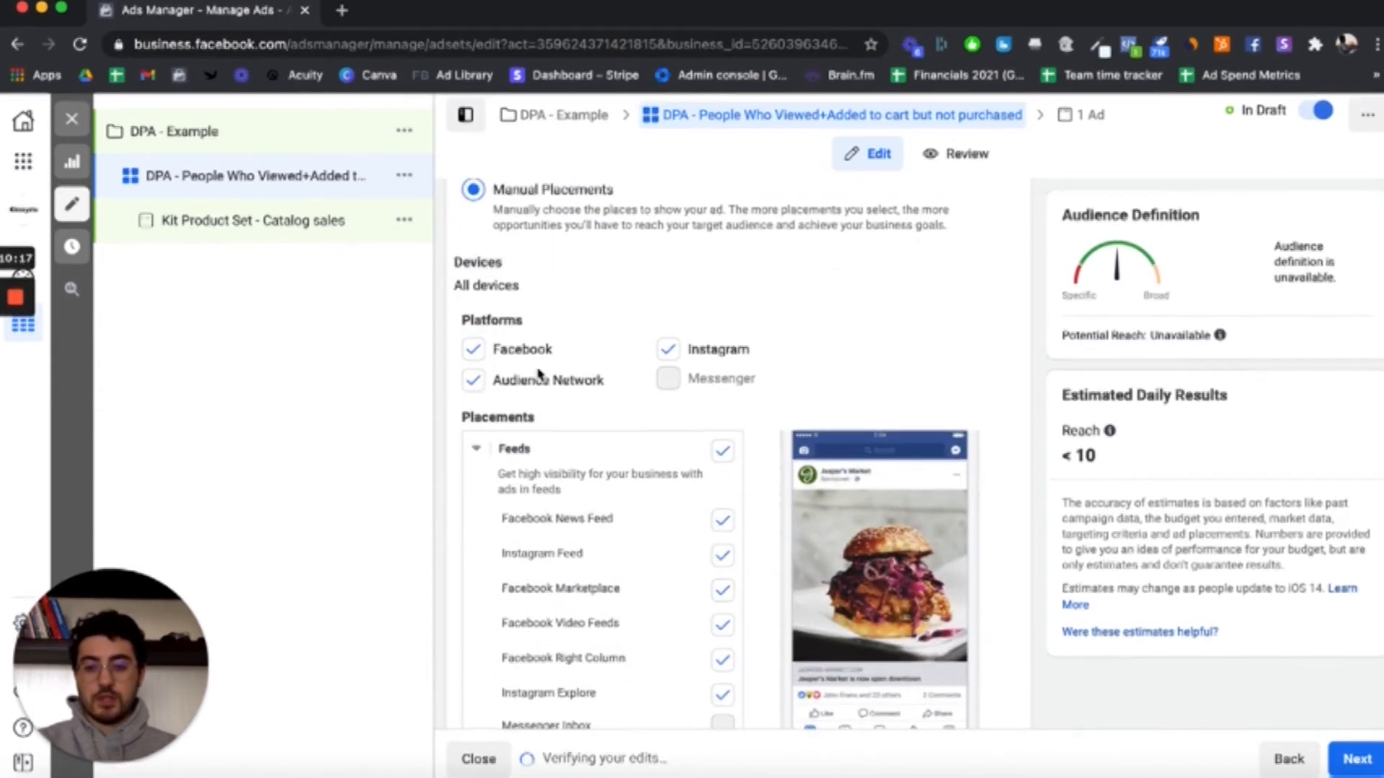
left_click(473, 380)
scroll(717, 442, "down", 1)
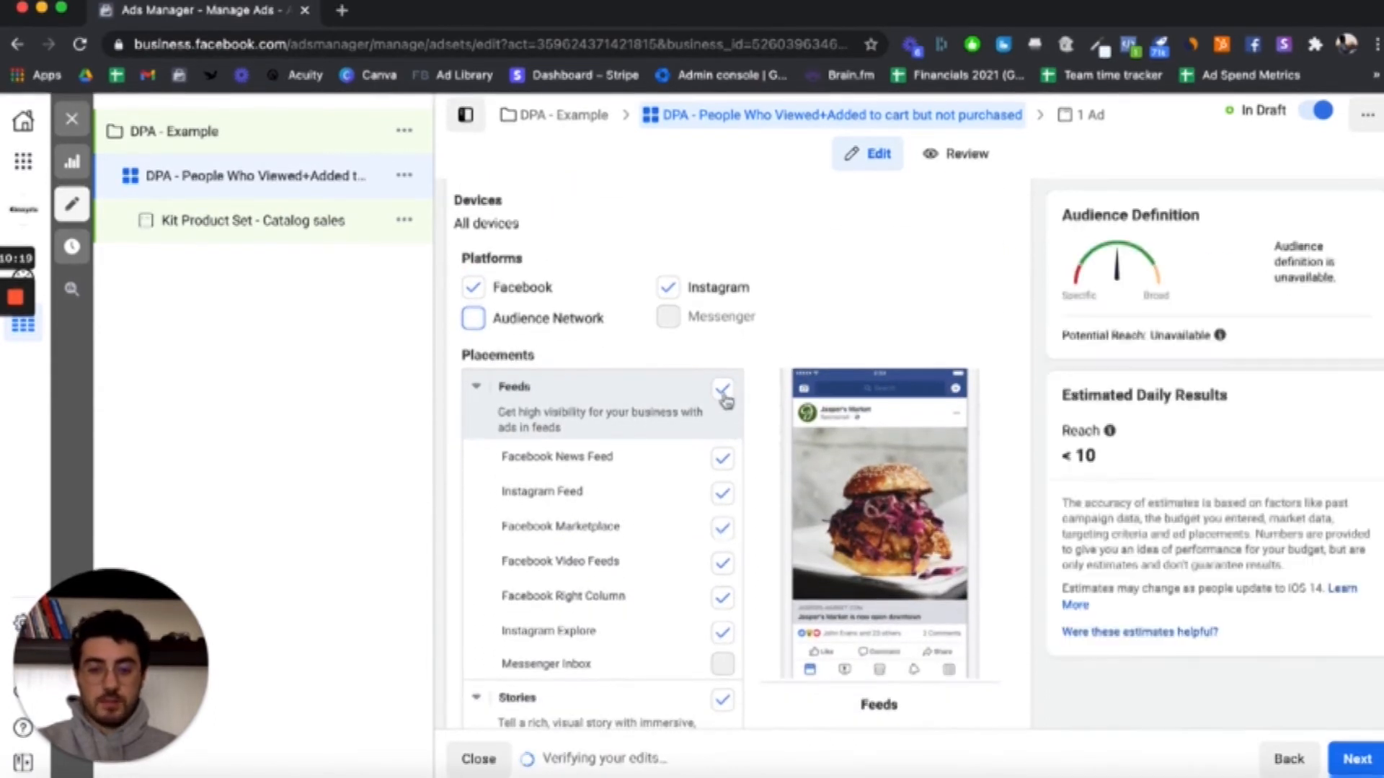
Step: Limit the Feeds placements to Facebook News Feed, Instagram Feed and Instagram Explore
left_click(722, 390)
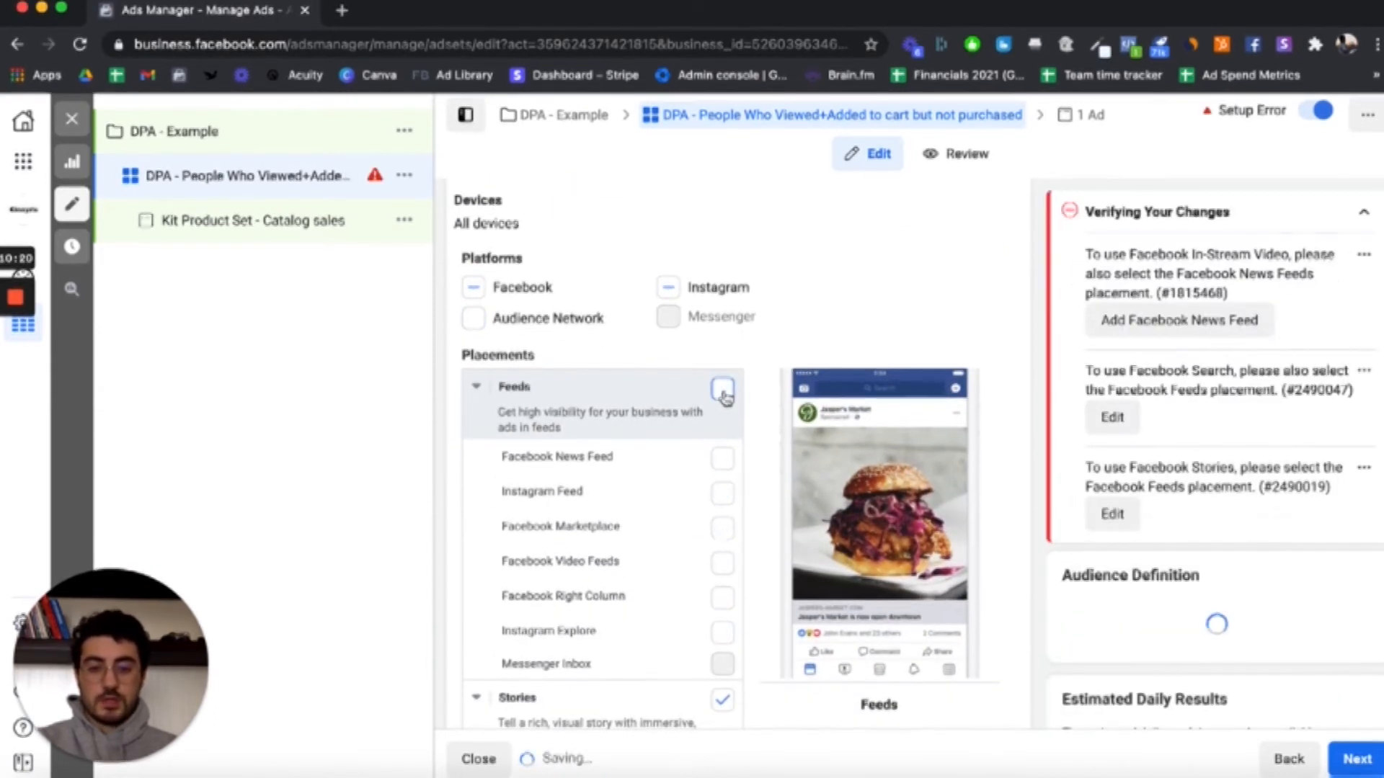
left_click(724, 461)
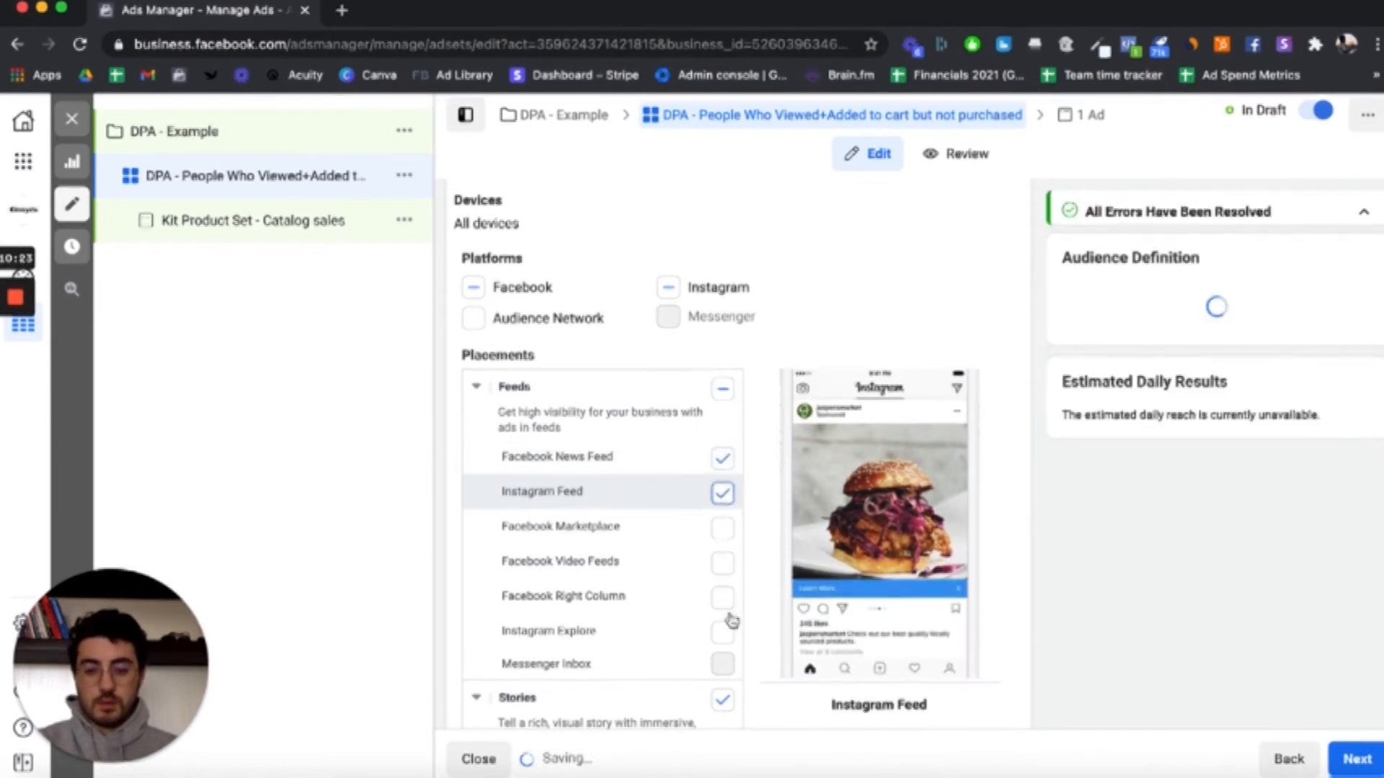
left_click(723, 632)
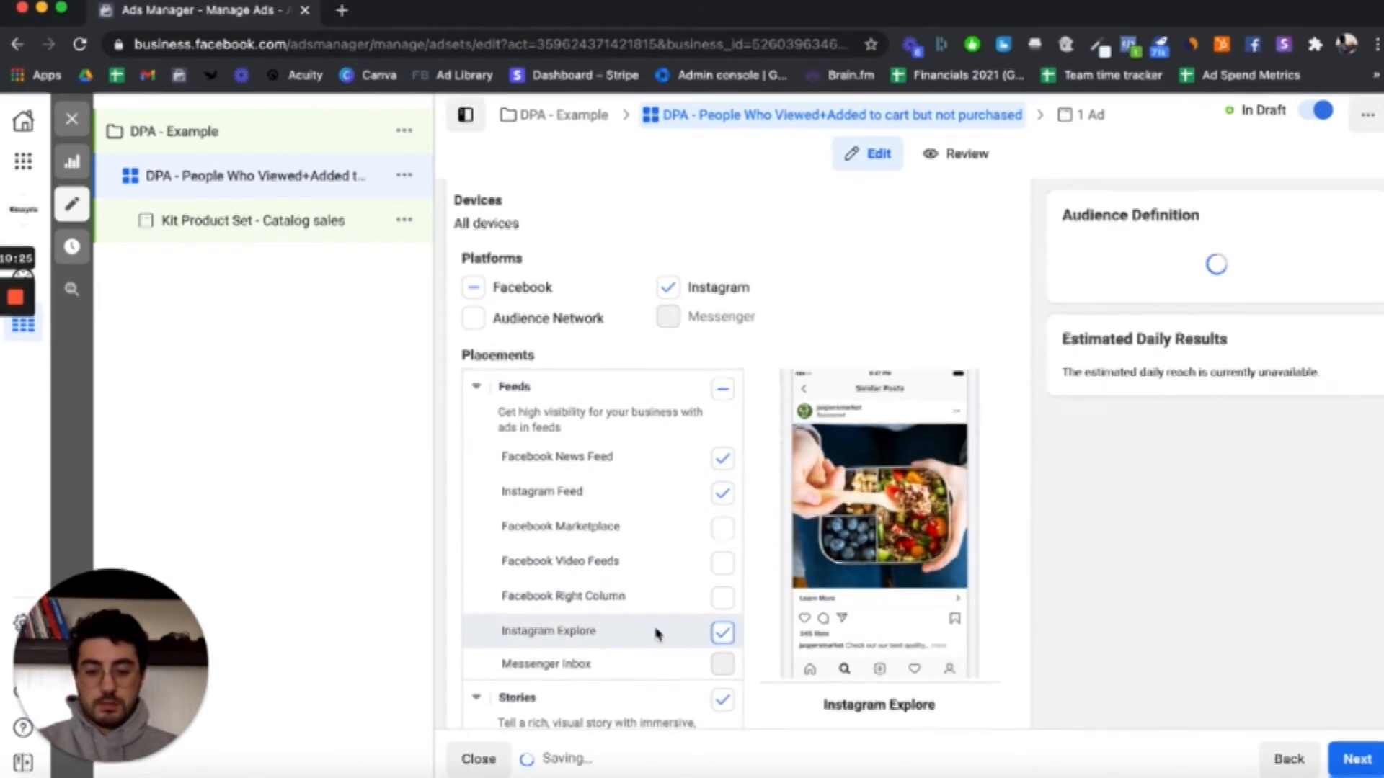
Step: Exclude the Stories, In-Stream, Search and In-Article placement groups from the ad set
scroll(656, 634, "down", 2)
left_click(723, 545)
scroll(711, 581, "down", 1)
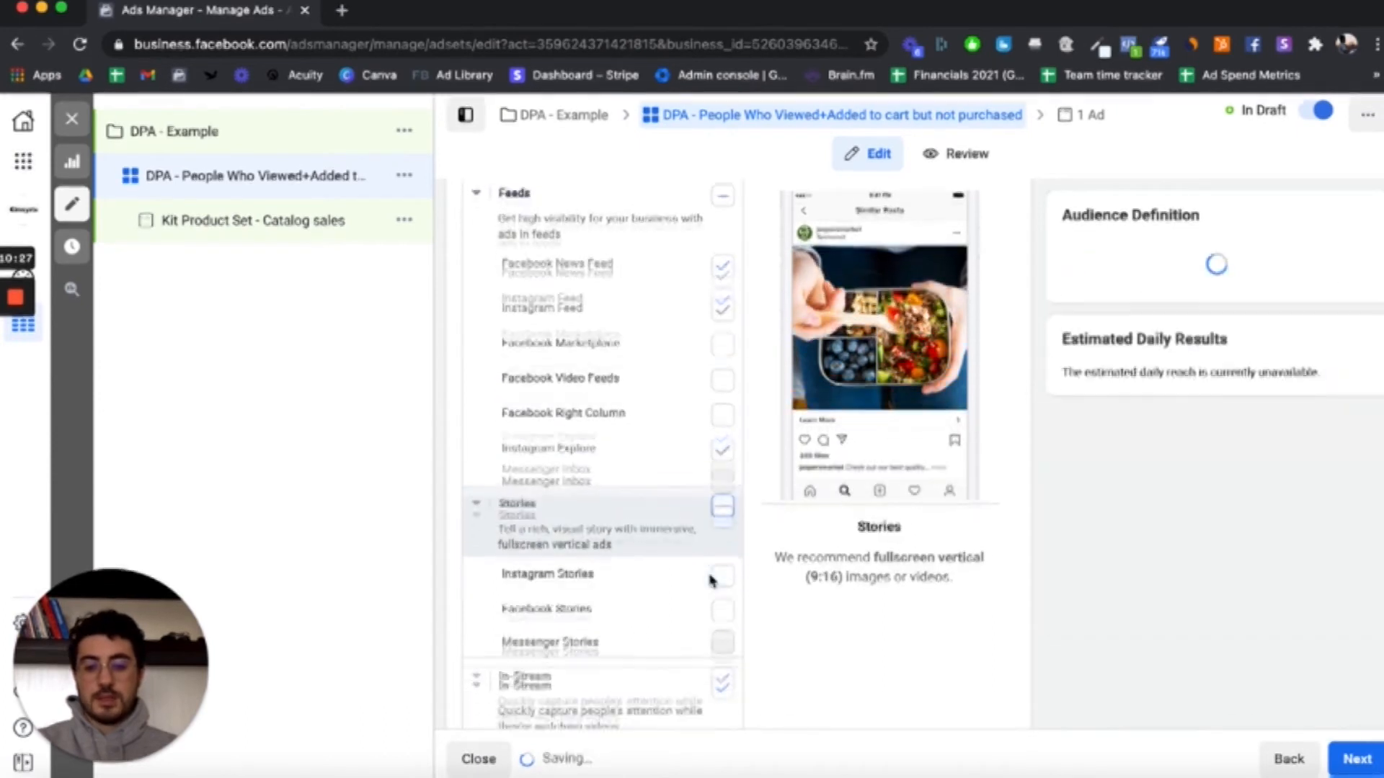
left_click(722, 625)
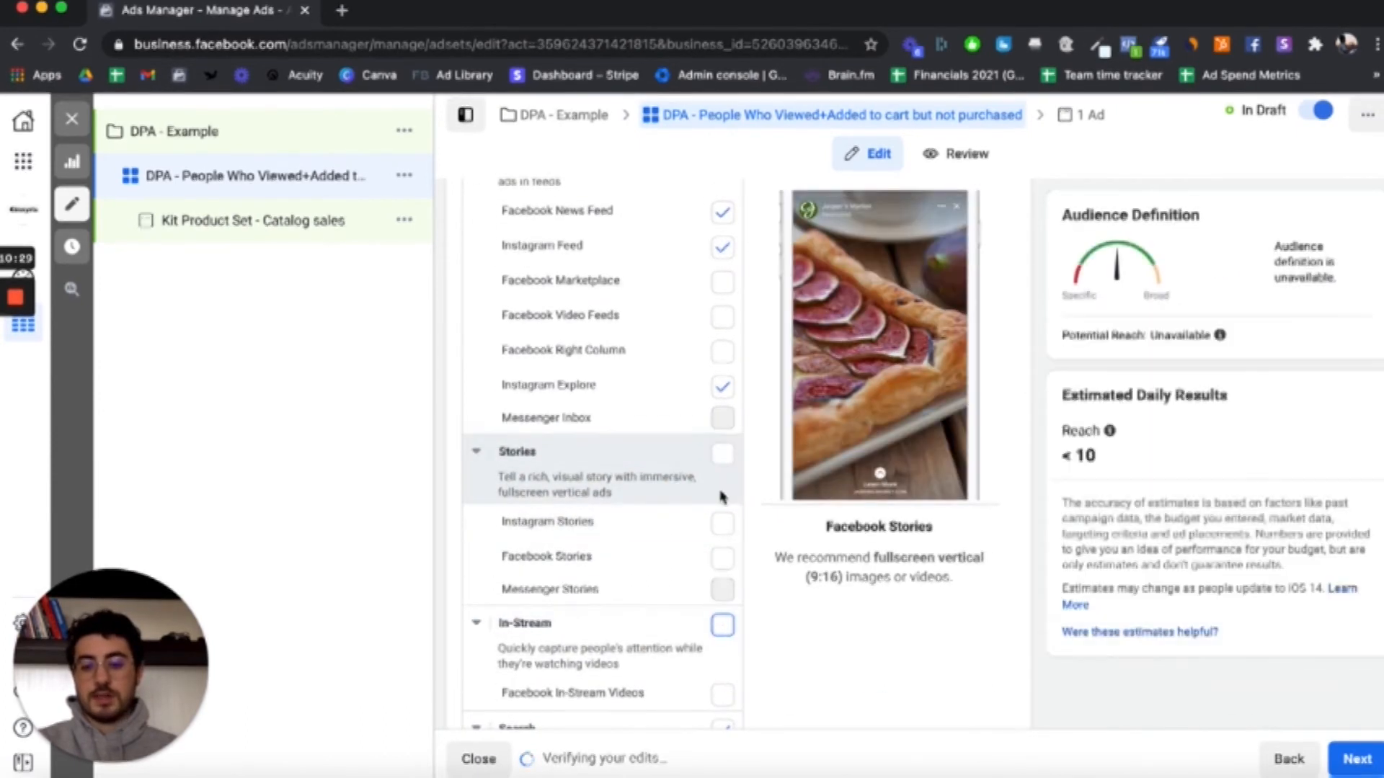
scroll(723, 497, "down", 5)
left_click(722, 416)
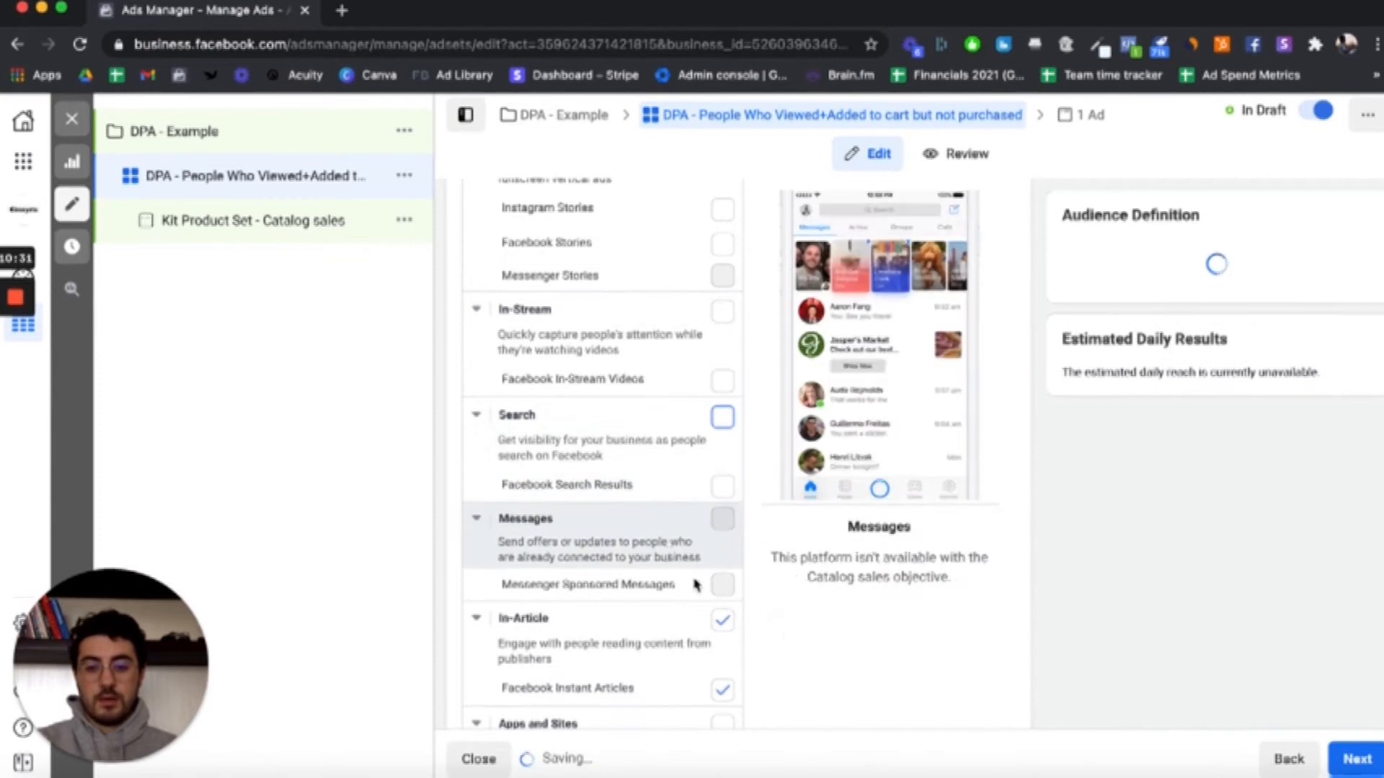
scroll(697, 585, "down", 1)
left_click(721, 573)
scroll(641, 584, "down", 3)
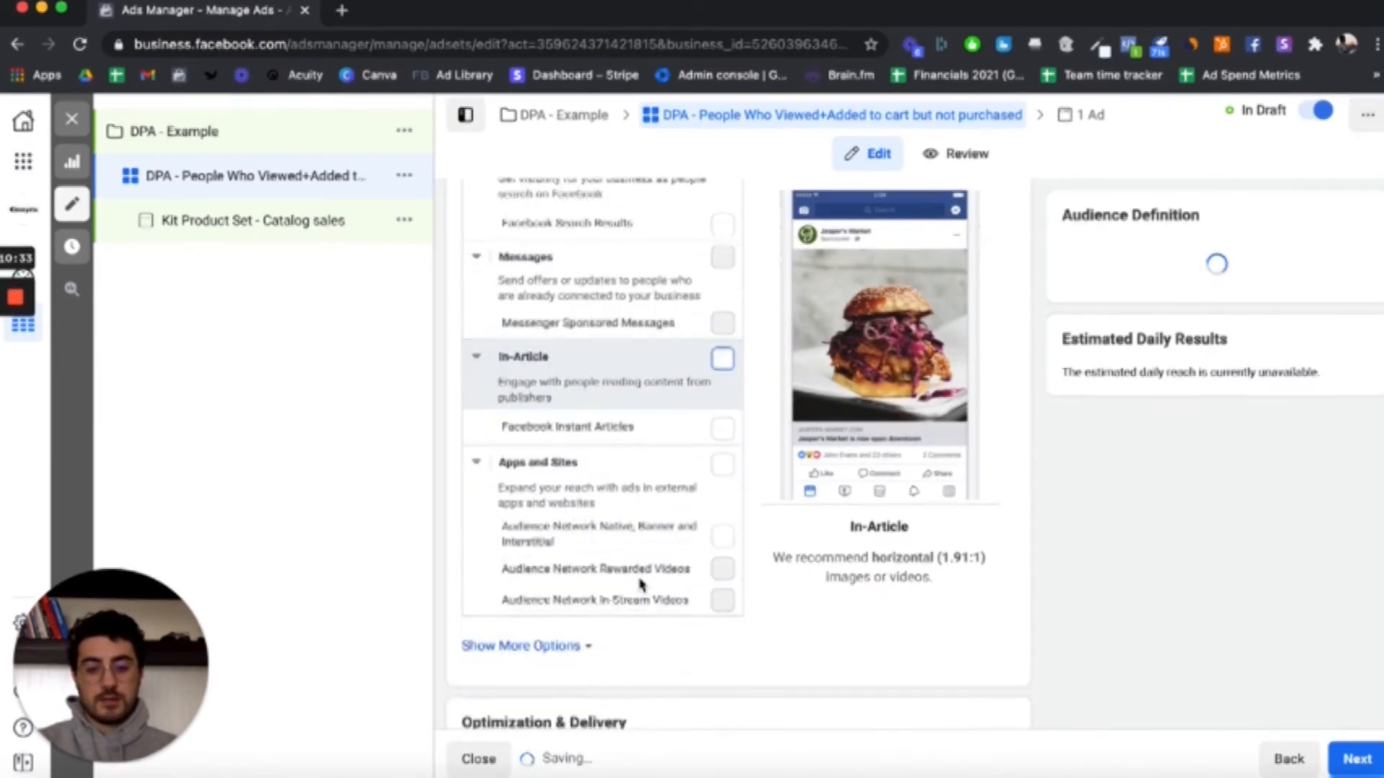
Step: Open the ad under this ad set and rename it "DPA - Add to Cart + View Content 30 Days"
scroll(640, 584, "down", 4)
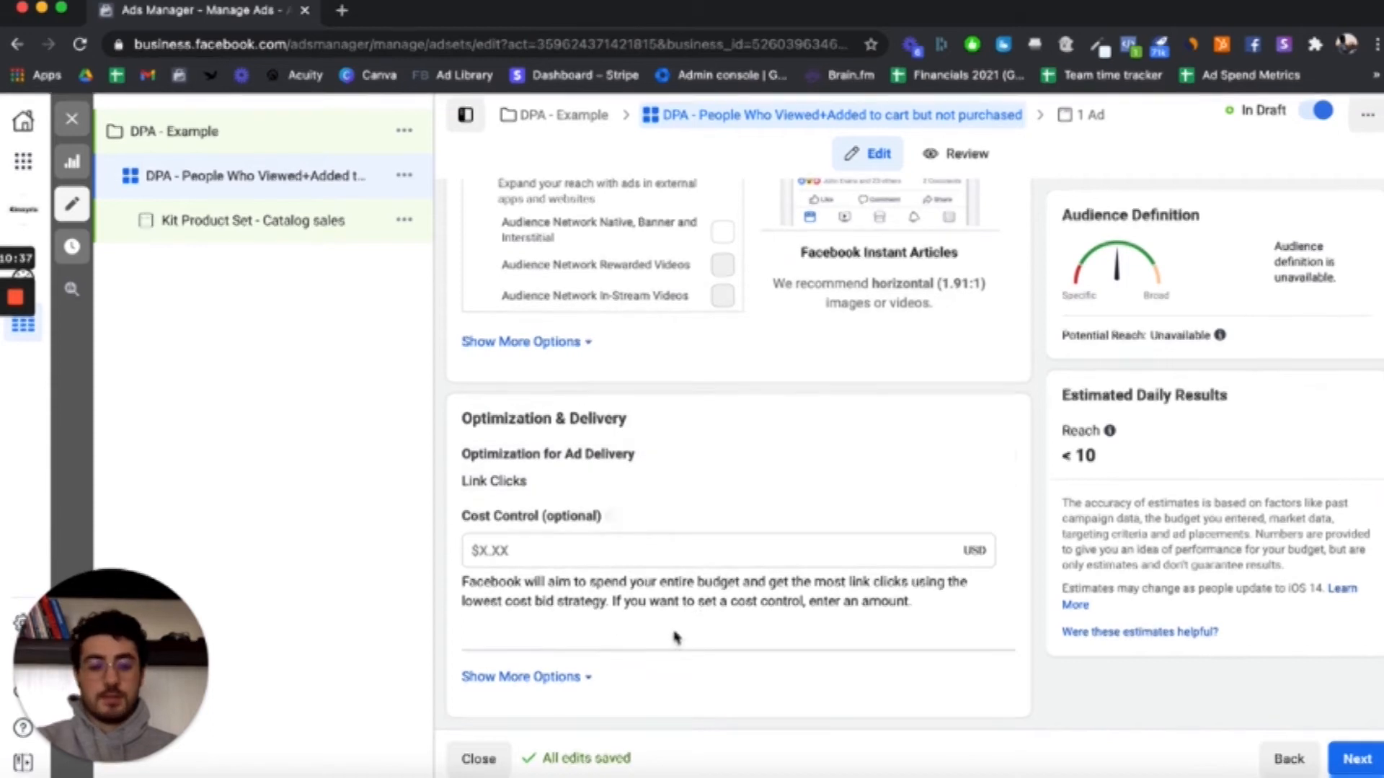
left_click(309, 229)
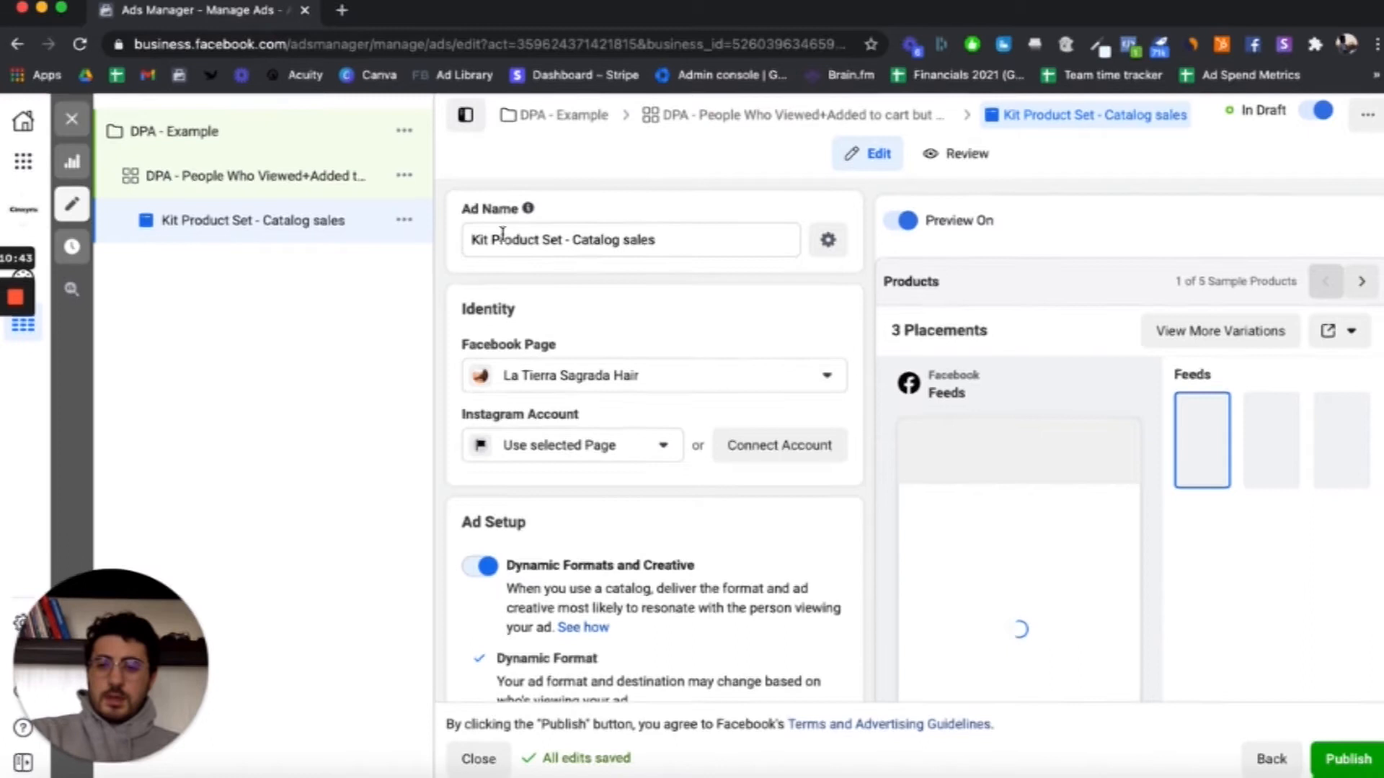
left_click_drag(662, 245, 470, 242)
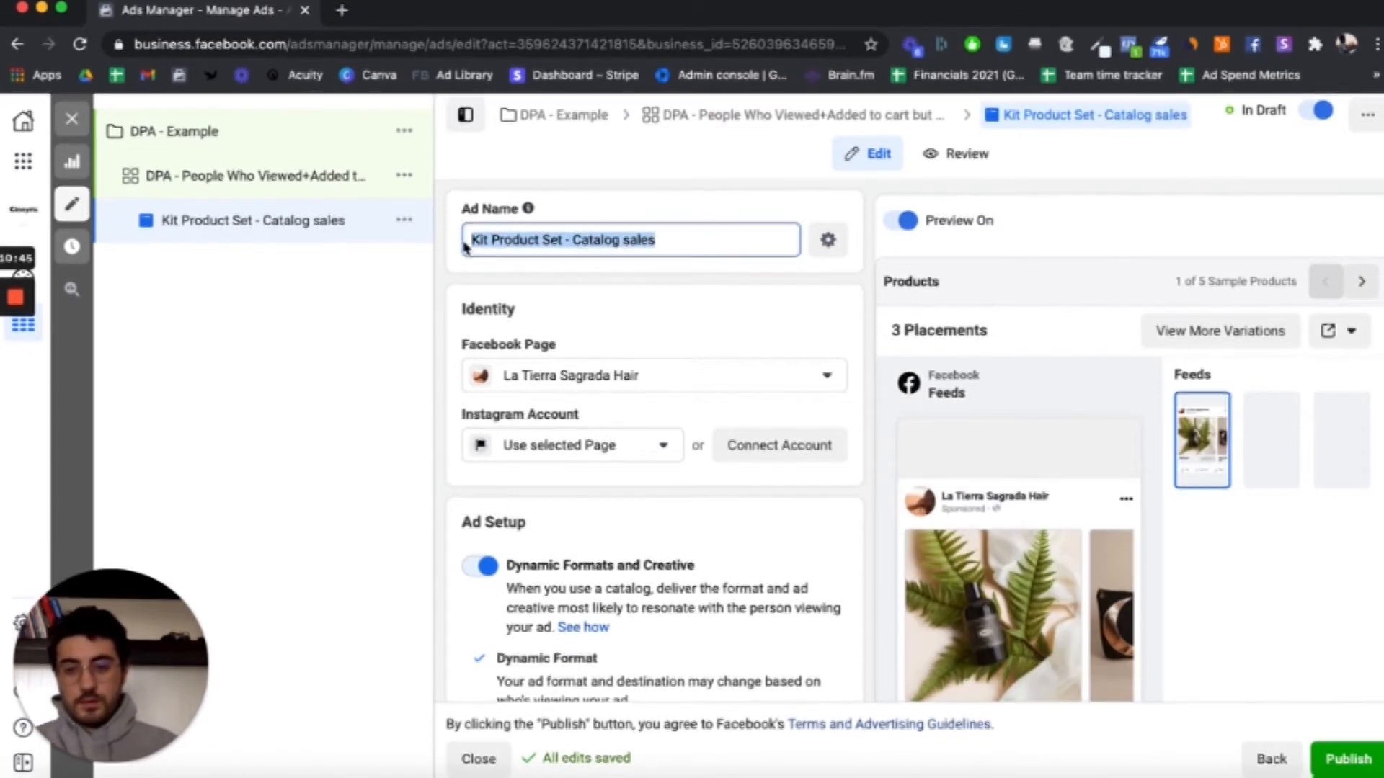
type("DPA - ")
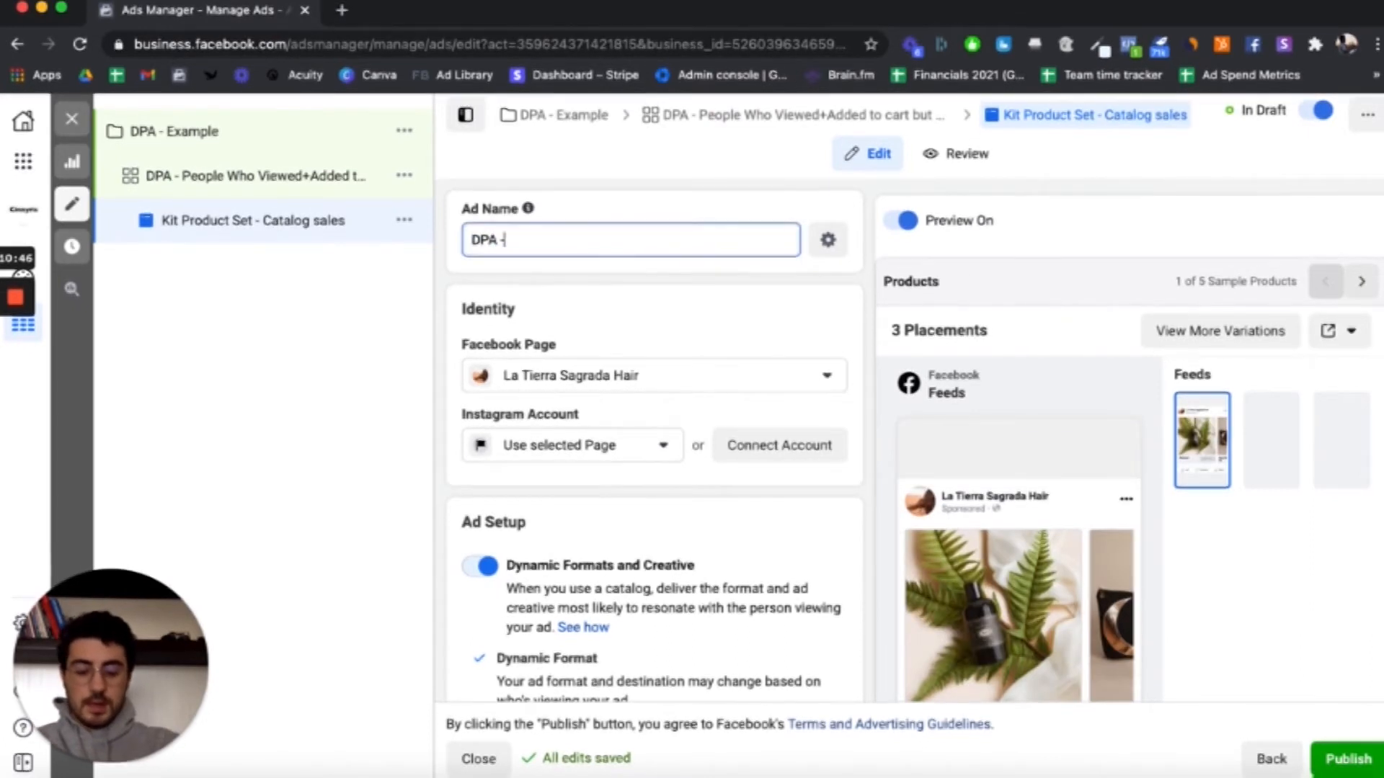
type("Add to")
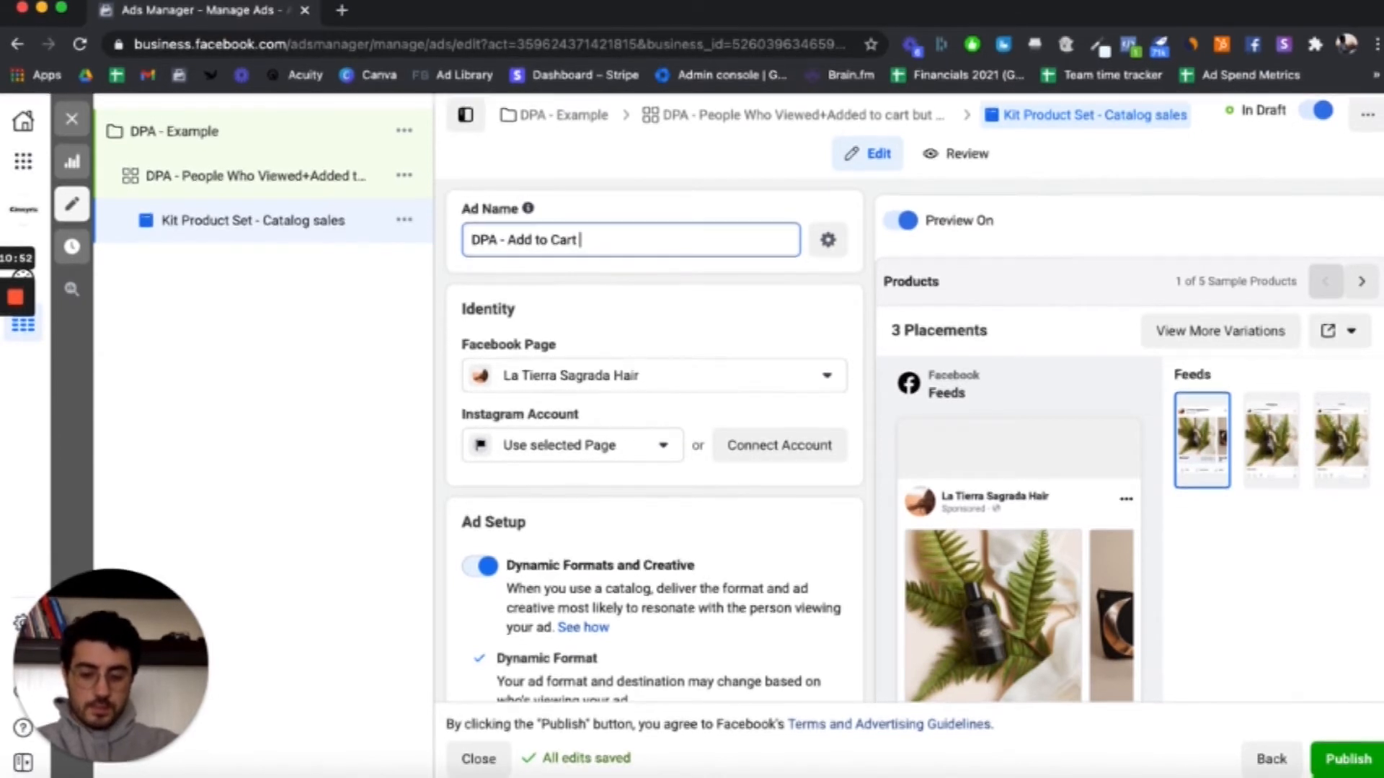
type("Cart + View")
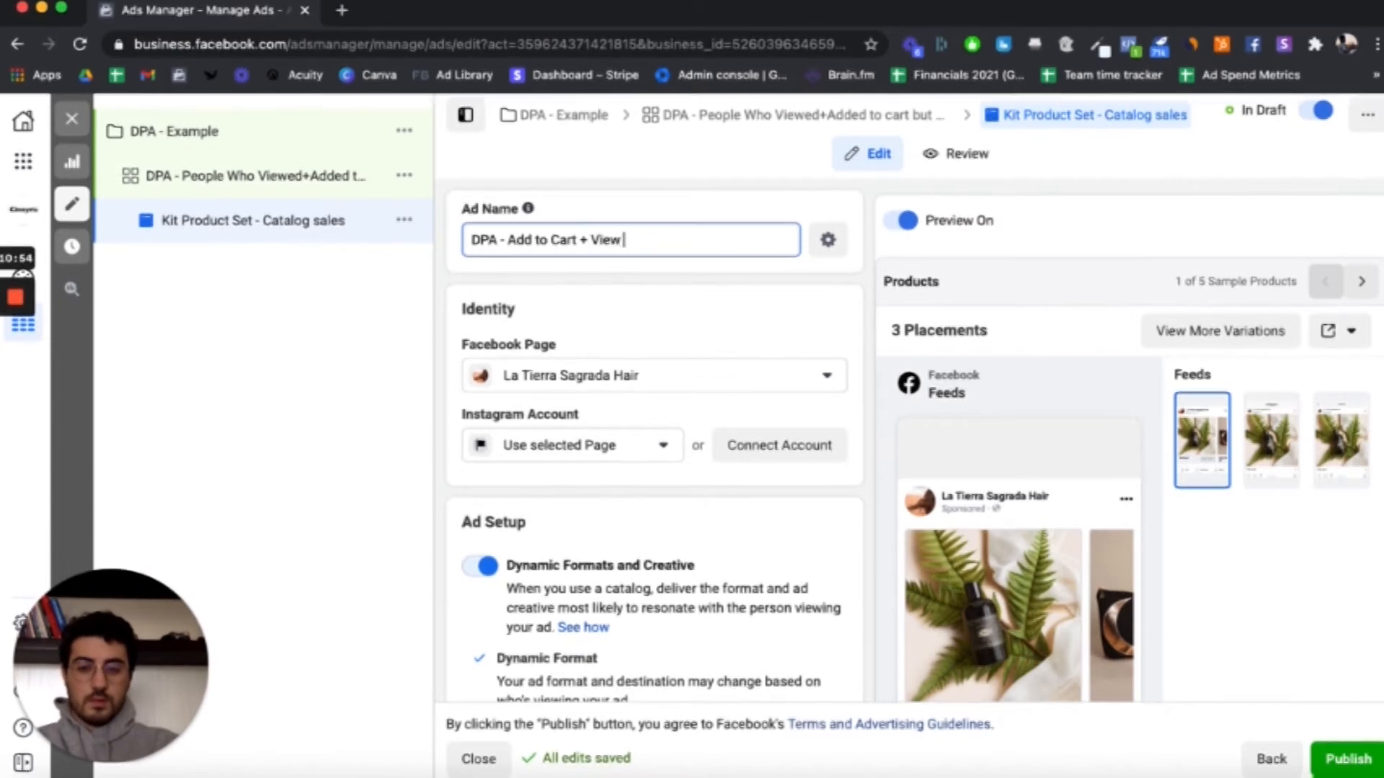
type(" Content 30 Days")
Step: Go through the ad's identity, dynamic format setup and catalog creative settings
scroll(719, 322, "down", 2)
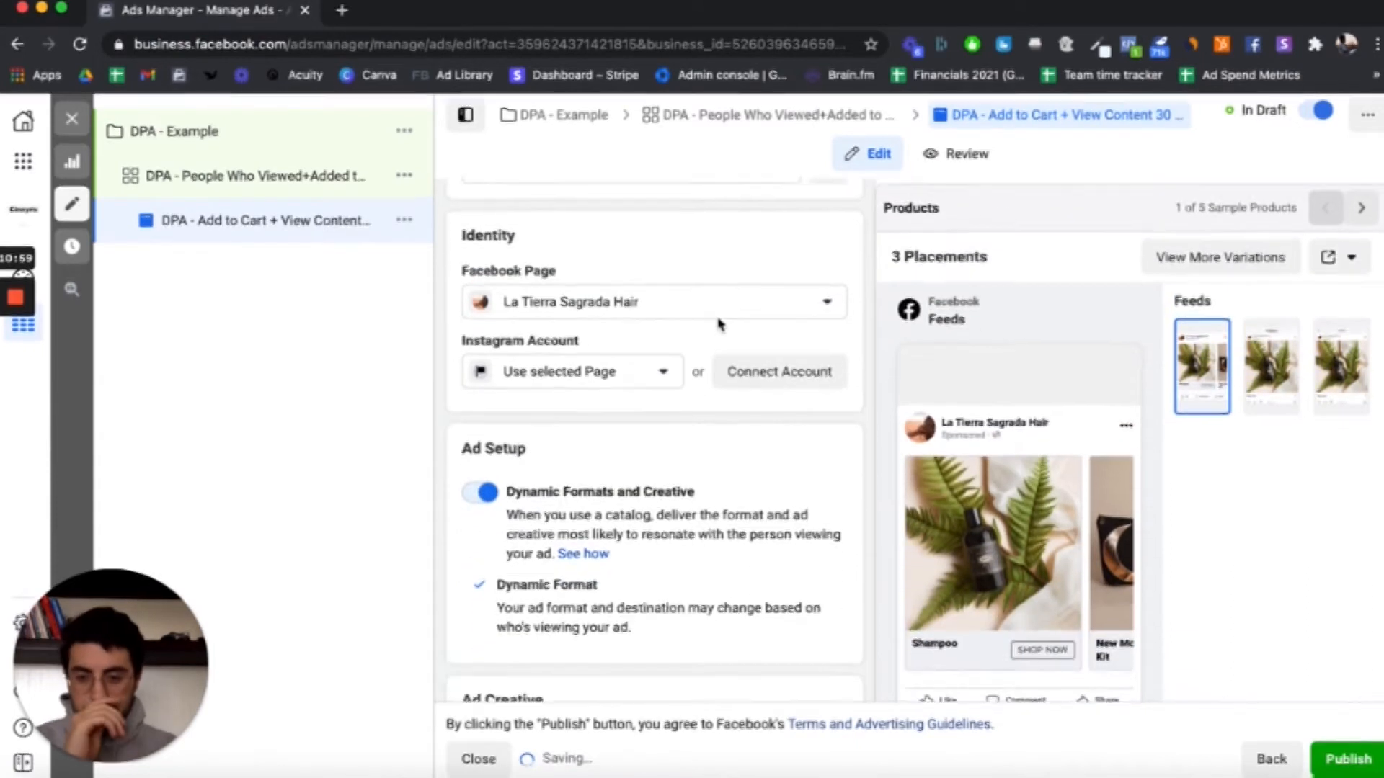
scroll(748, 332, "down", 1)
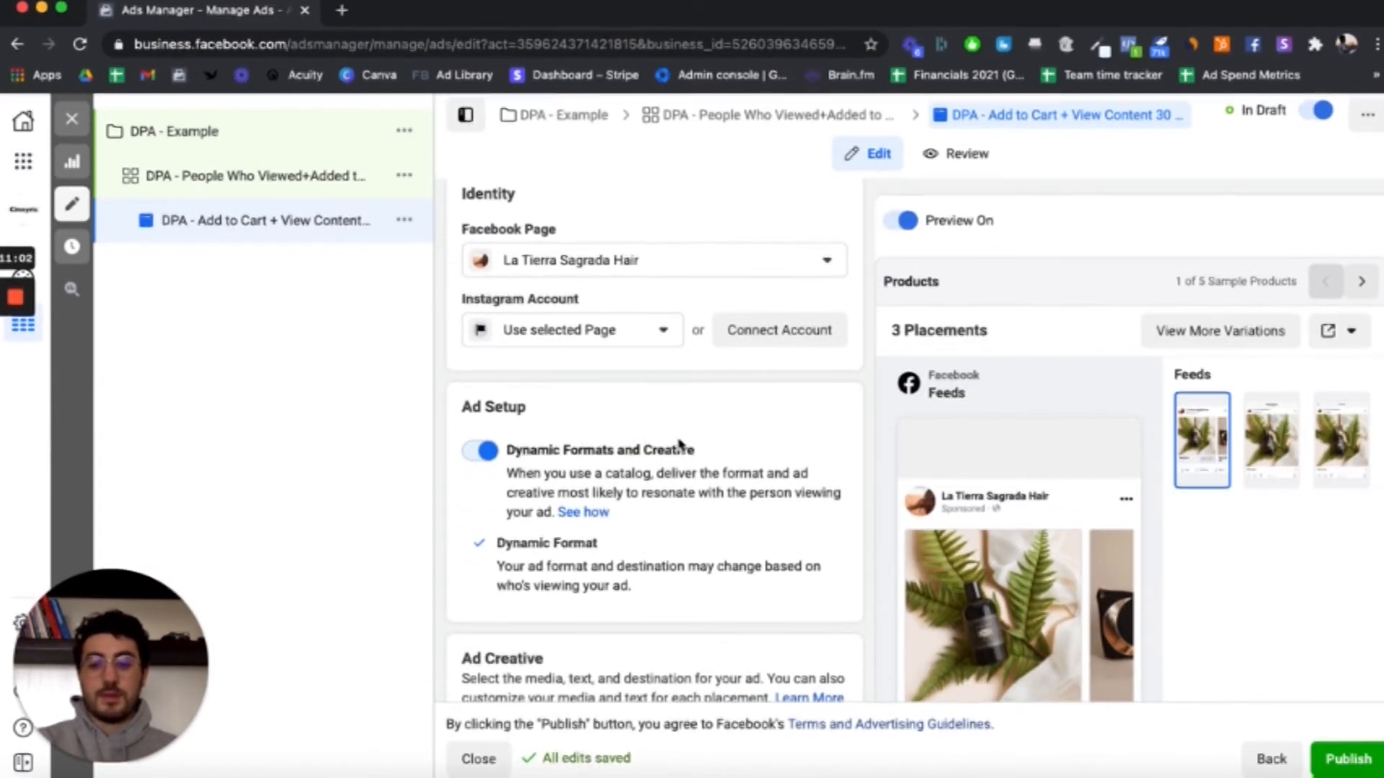
scroll(674, 441, "down", 1)
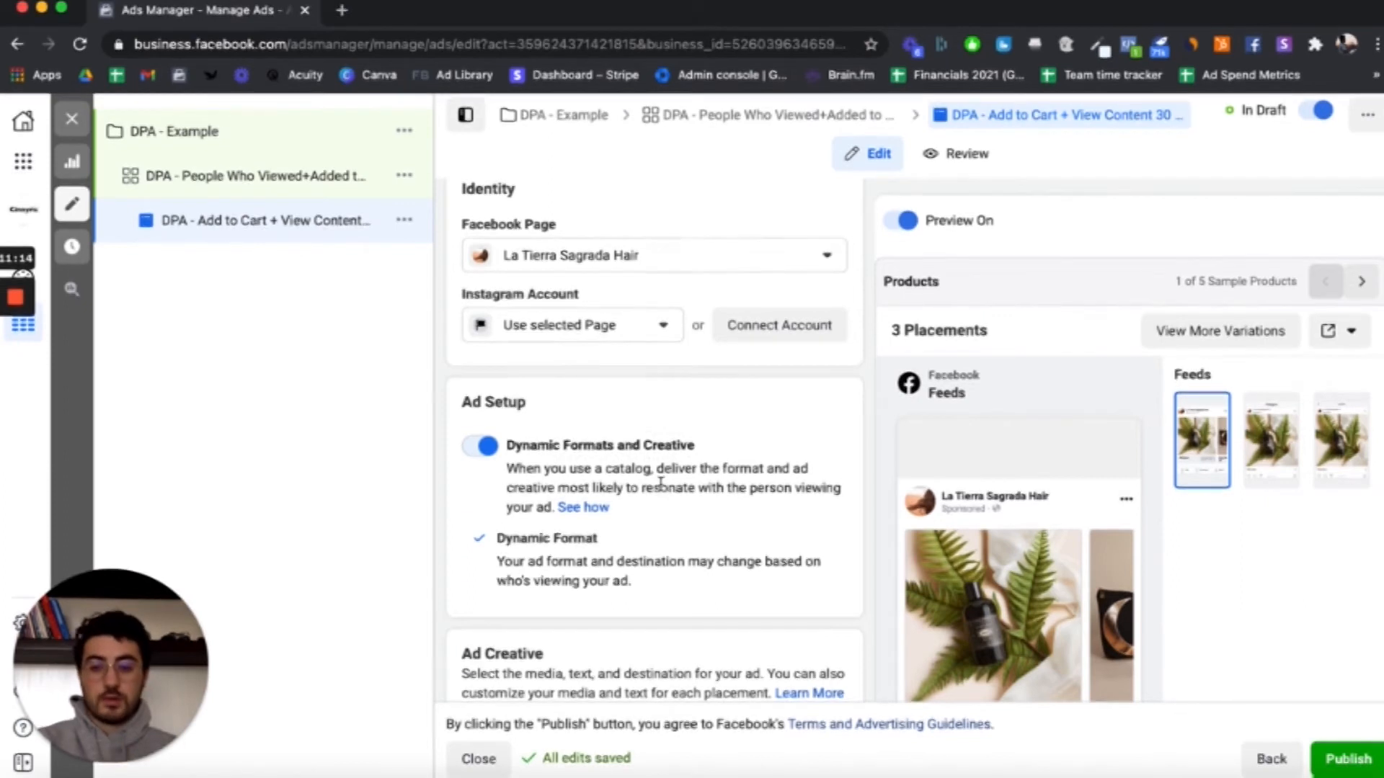
scroll(660, 482, "down", 3)
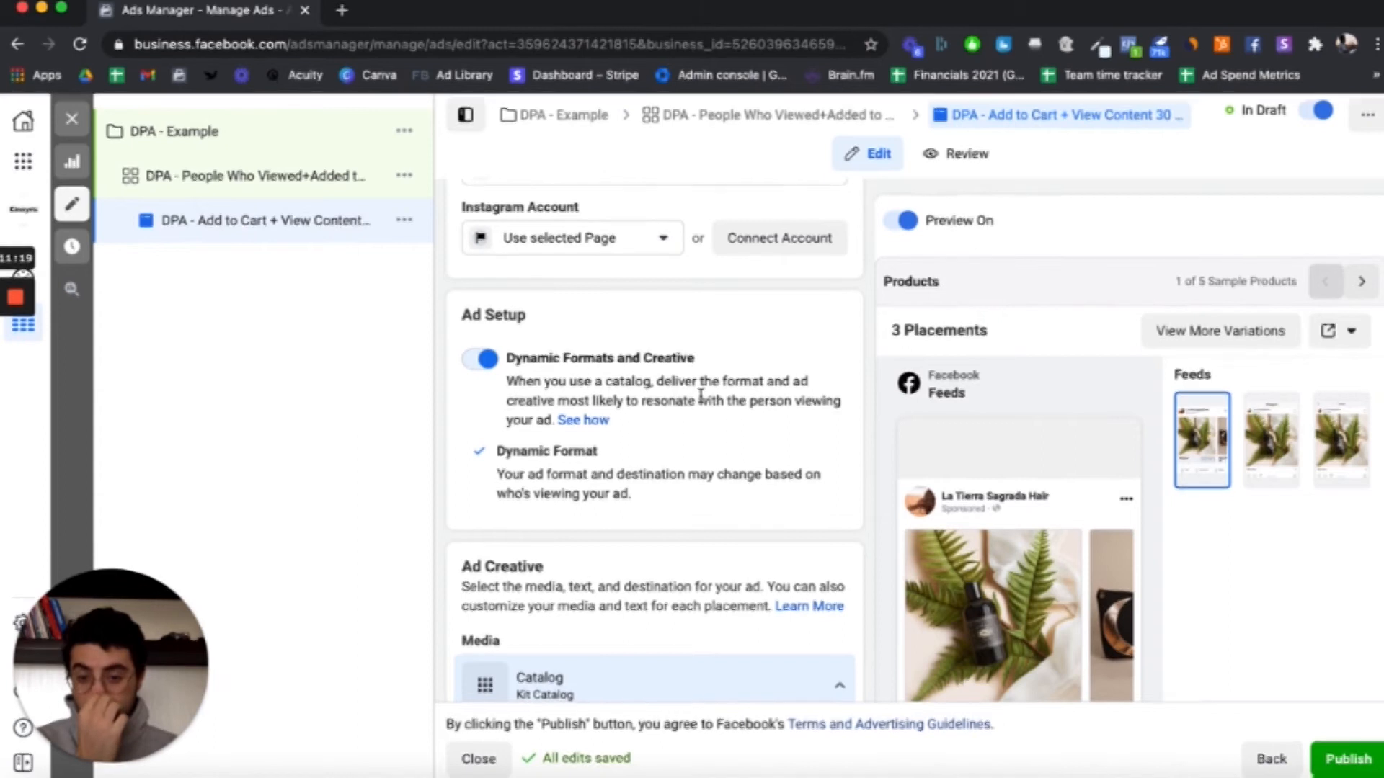
scroll(735, 399, "down", 5)
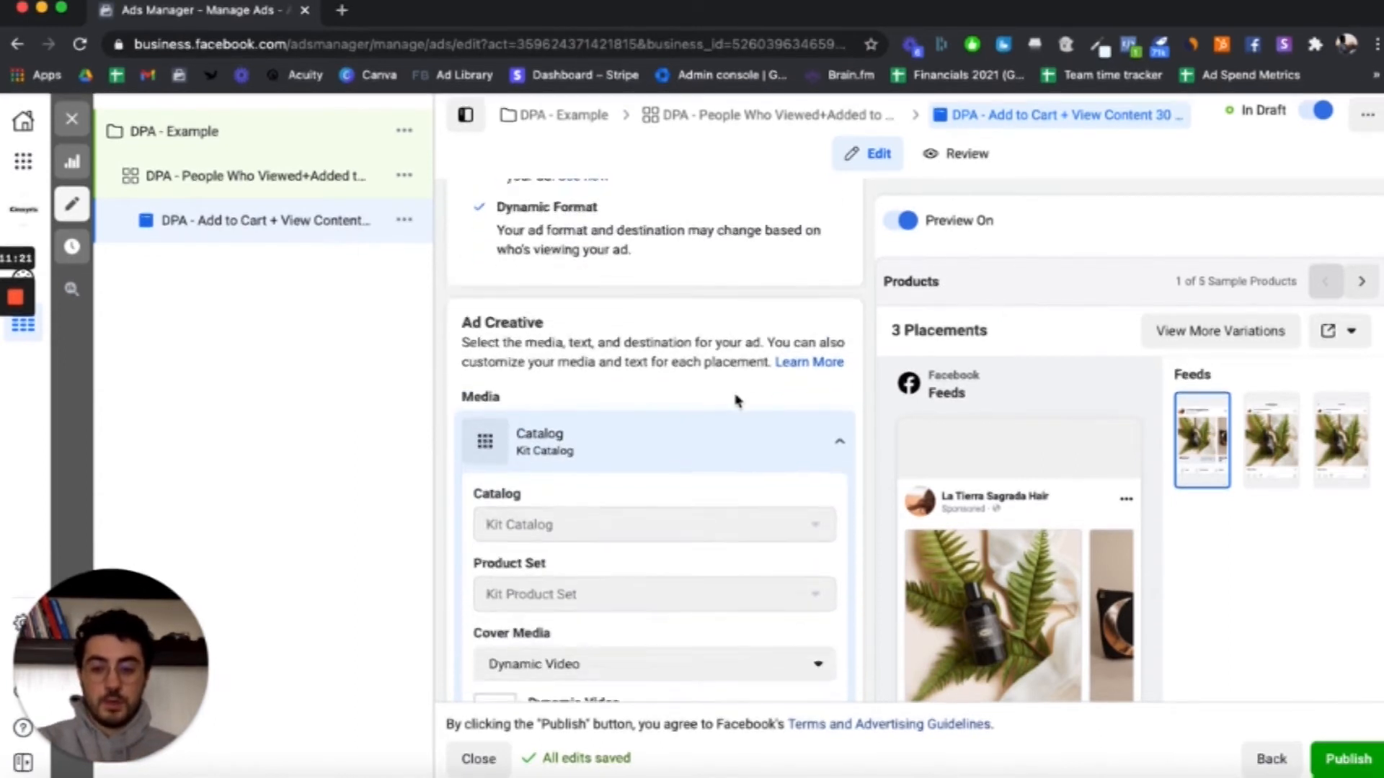
scroll(737, 400, "down", 3)
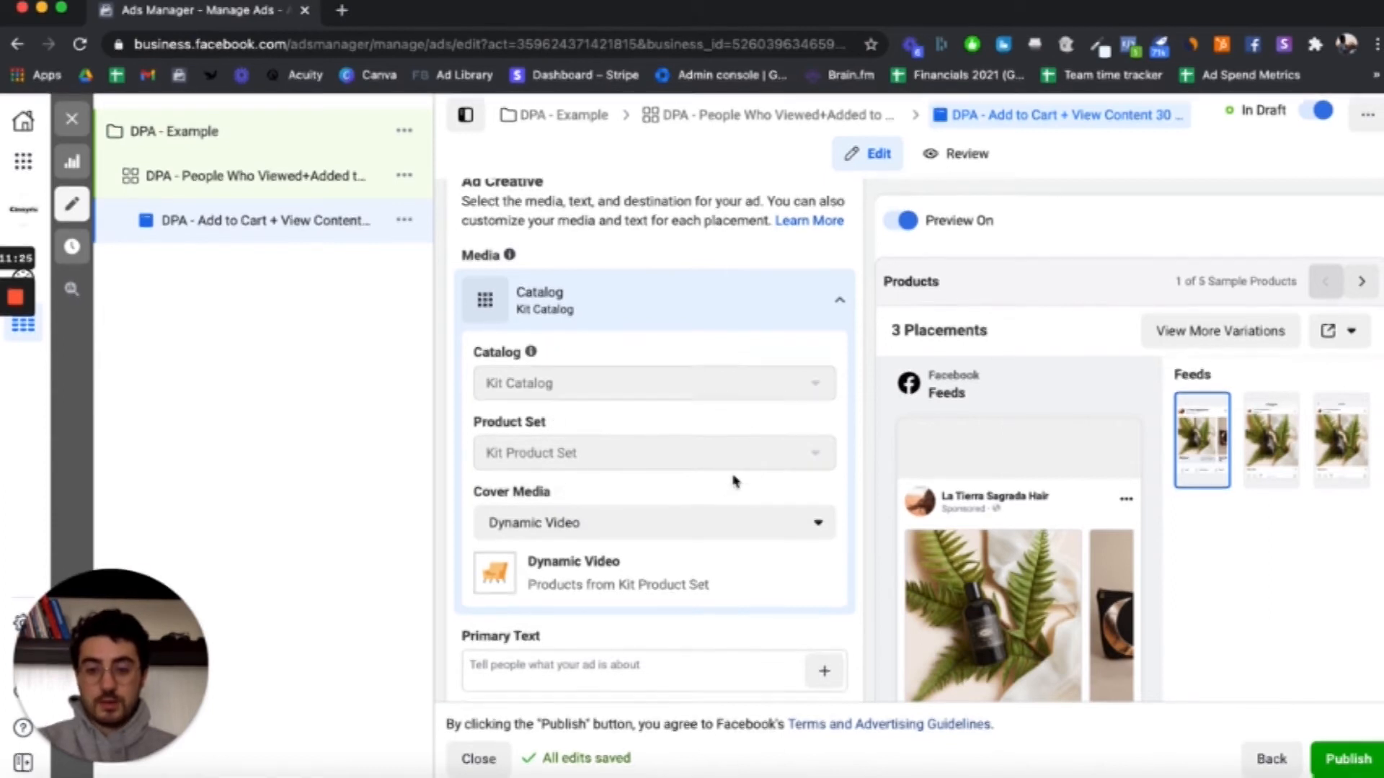
scroll(731, 486, "down", 2)
left_click(718, 400)
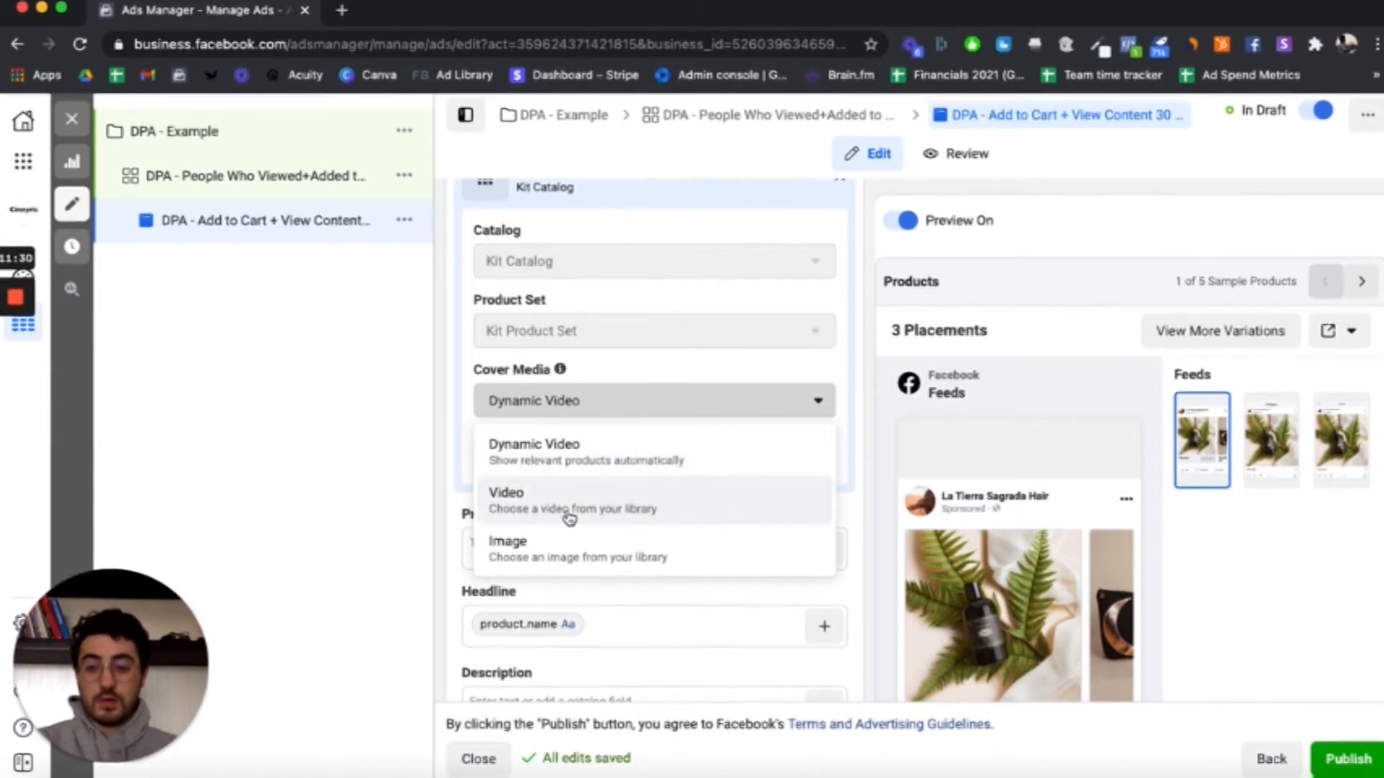
left_click(559, 560)
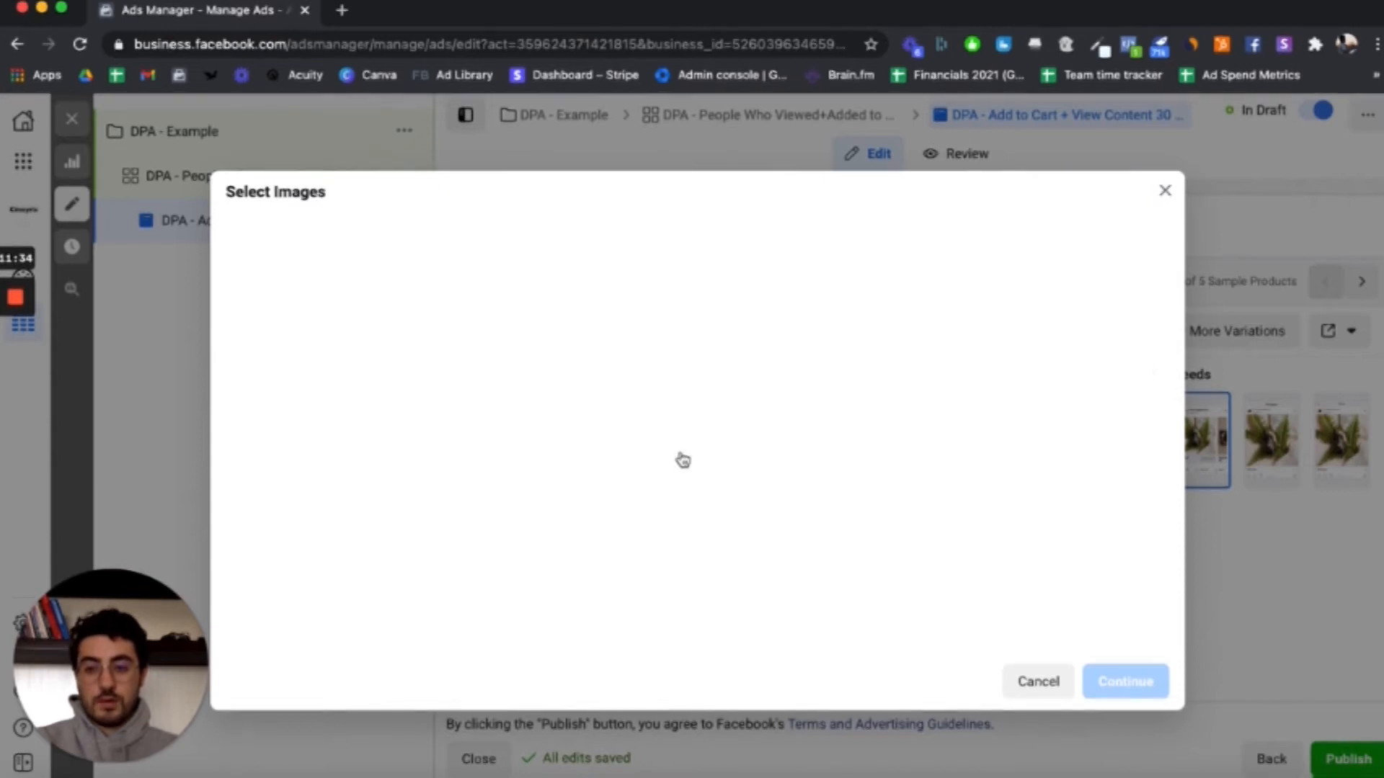
left_click(1057, 691)
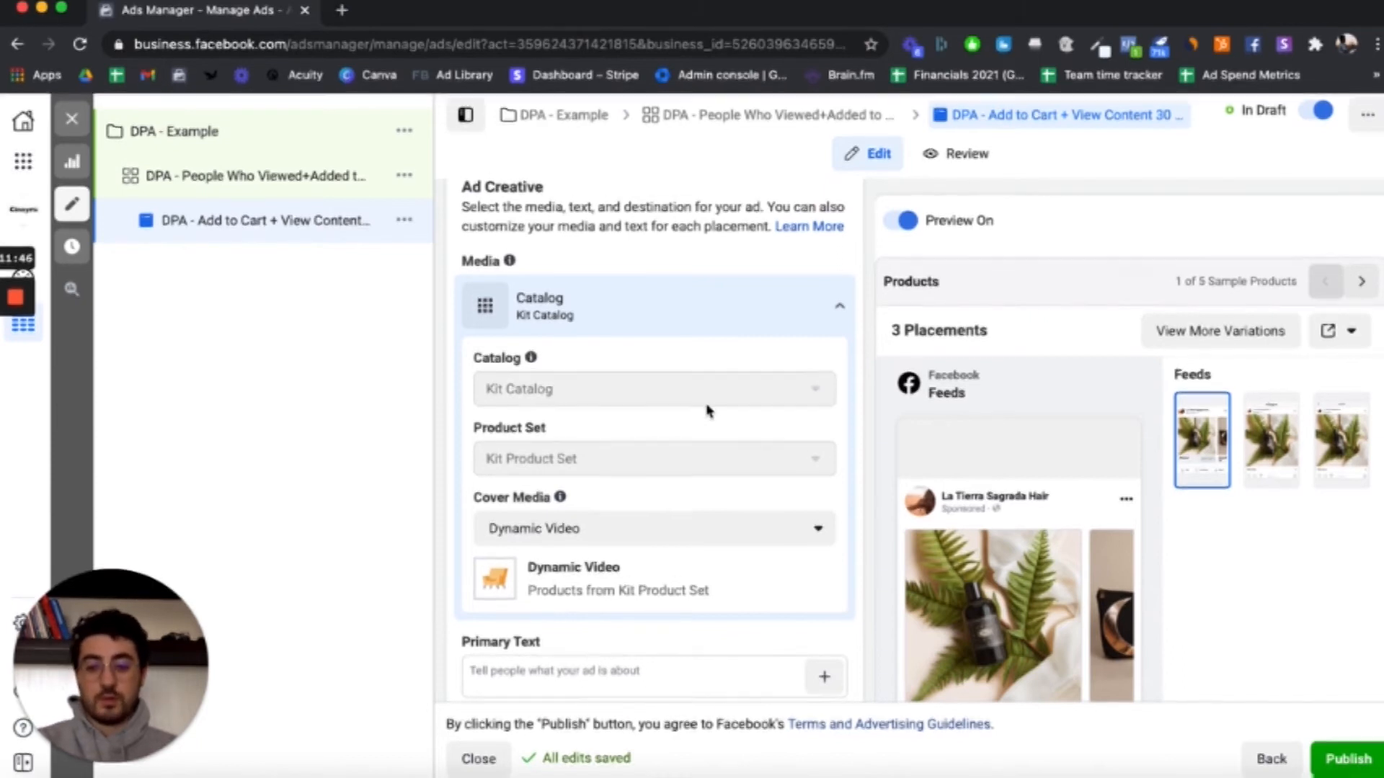
Step: Check the remaining creative fields and browse the product cards in the Facebook feed carousel preview
scroll(707, 410, "down", 5)
scroll(707, 382, "down", 3)
scroll(998, 563, "down", 2)
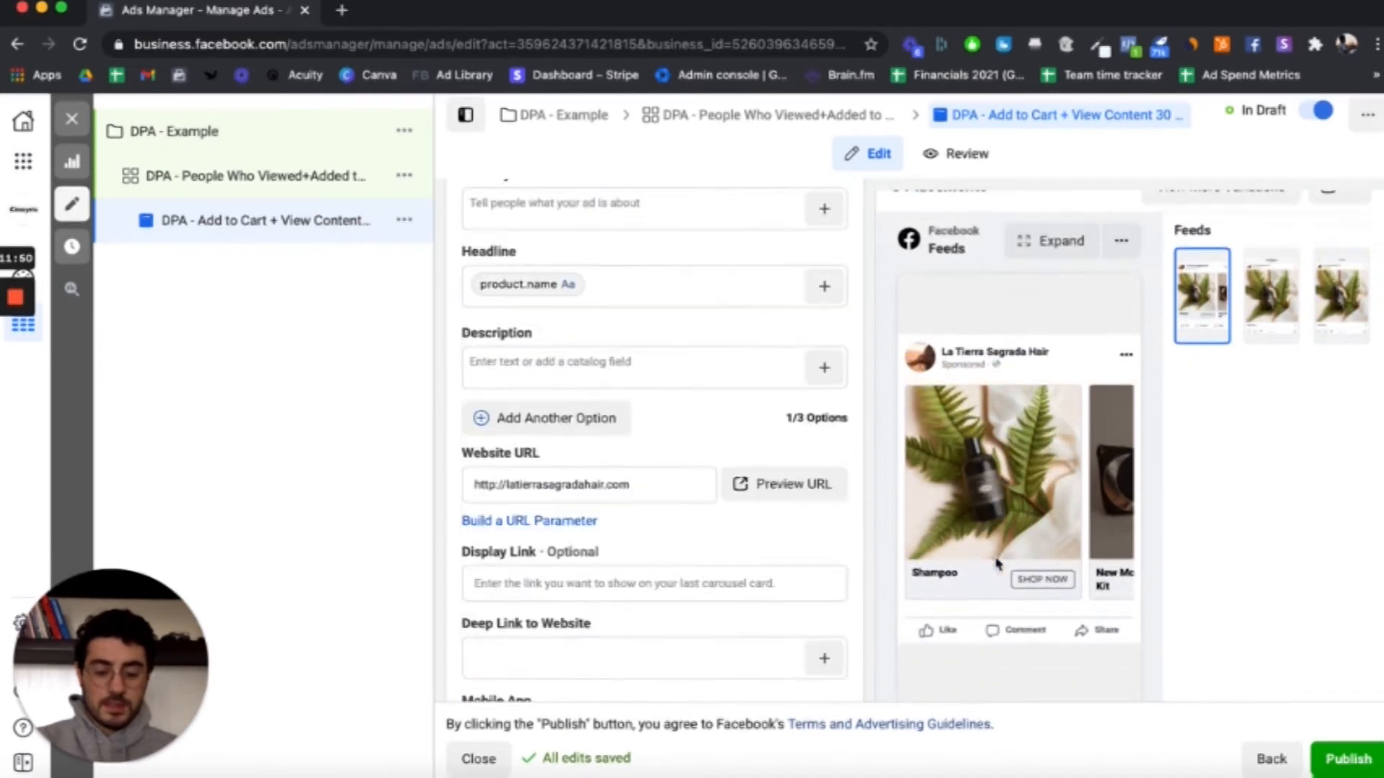
left_click(1116, 462)
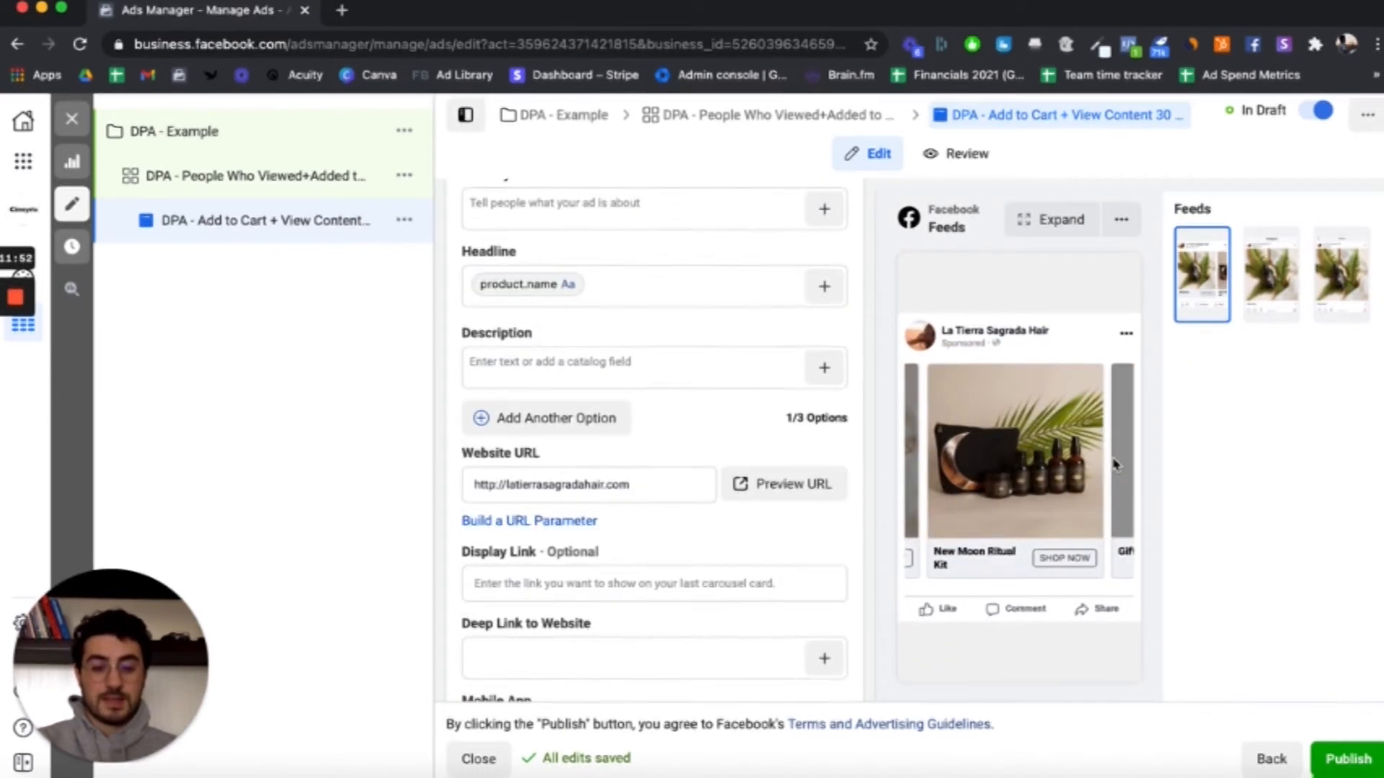
left_click(1115, 463)
left_click(1119, 448)
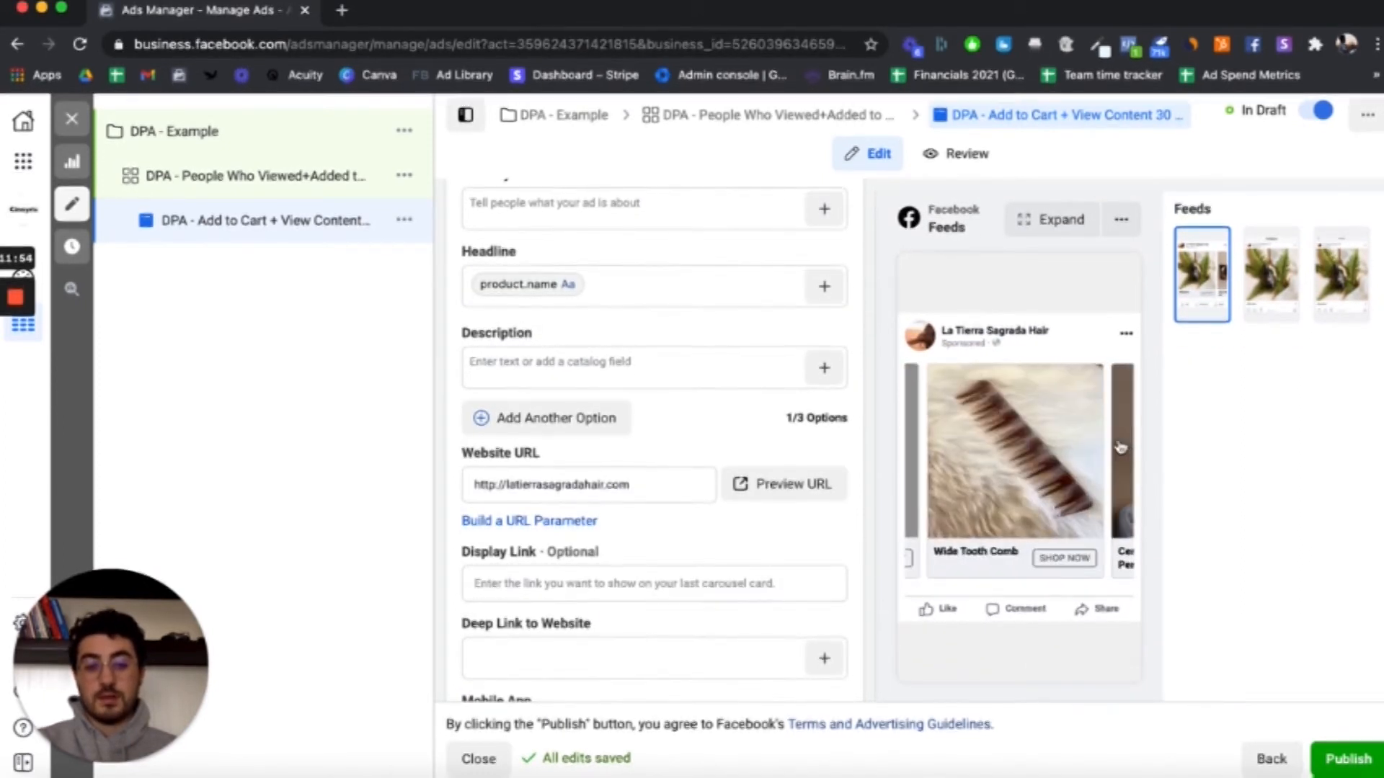
left_click(1119, 447)
left_click(925, 462)
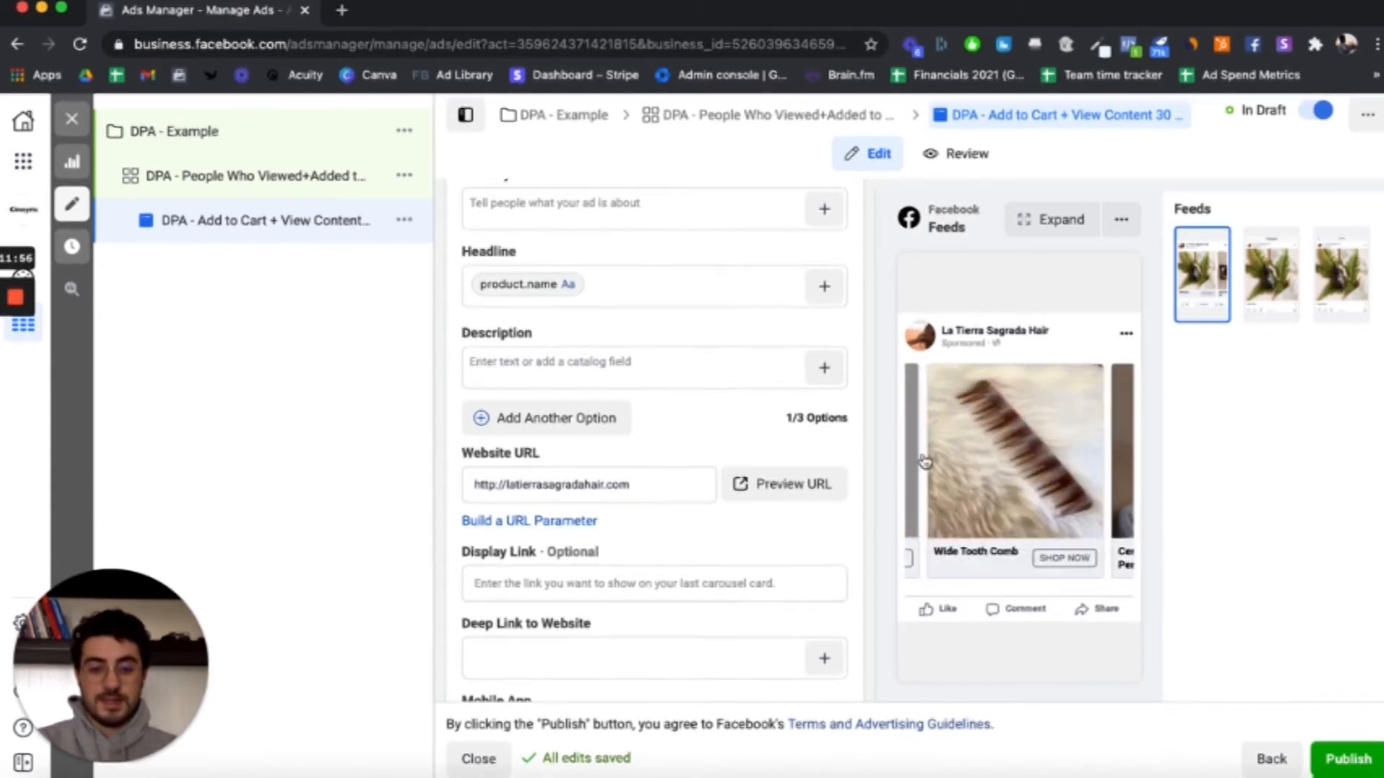
left_click(912, 463)
Step: Review the primary text and headline fields against the product cards in the Facebook feed carousel preview
scroll(714, 477, "up", 2)
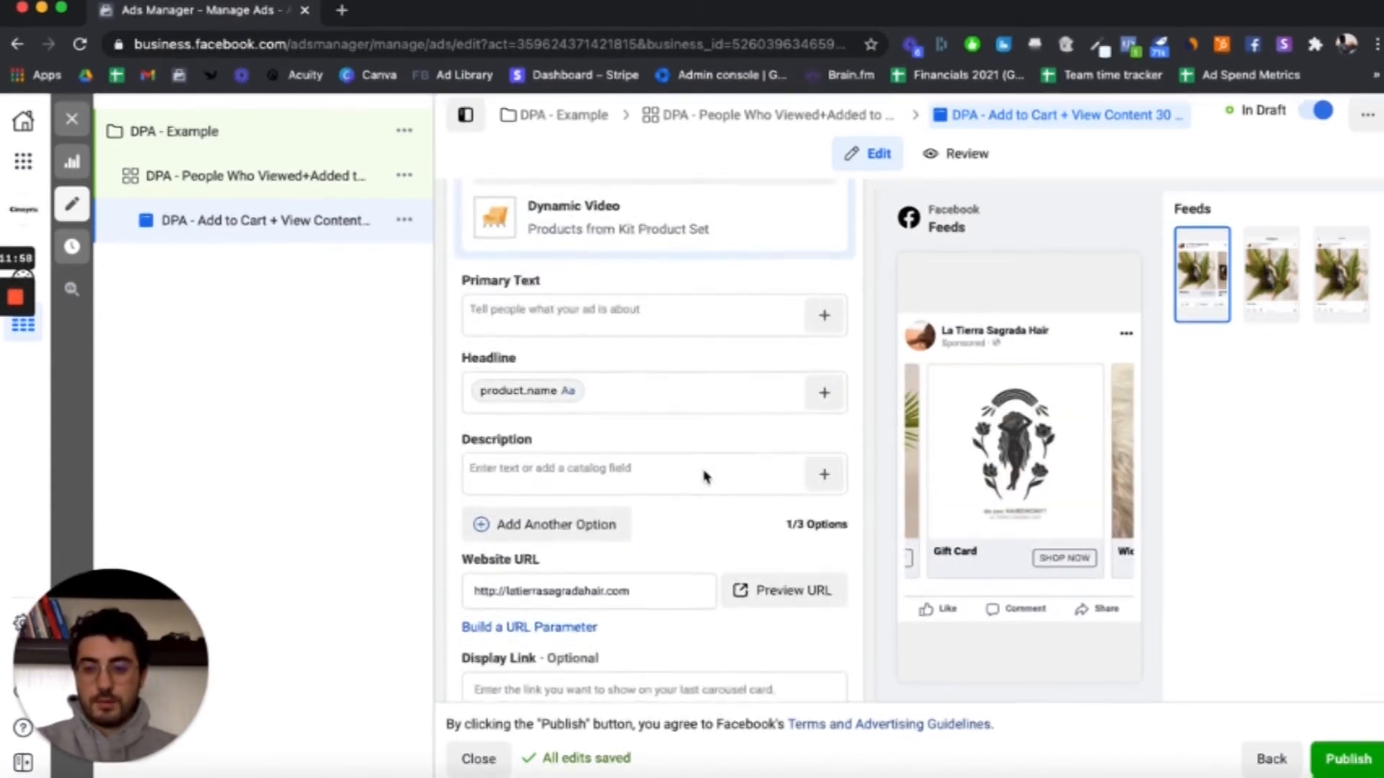
scroll(705, 476, "up", 1)
left_click(627, 413)
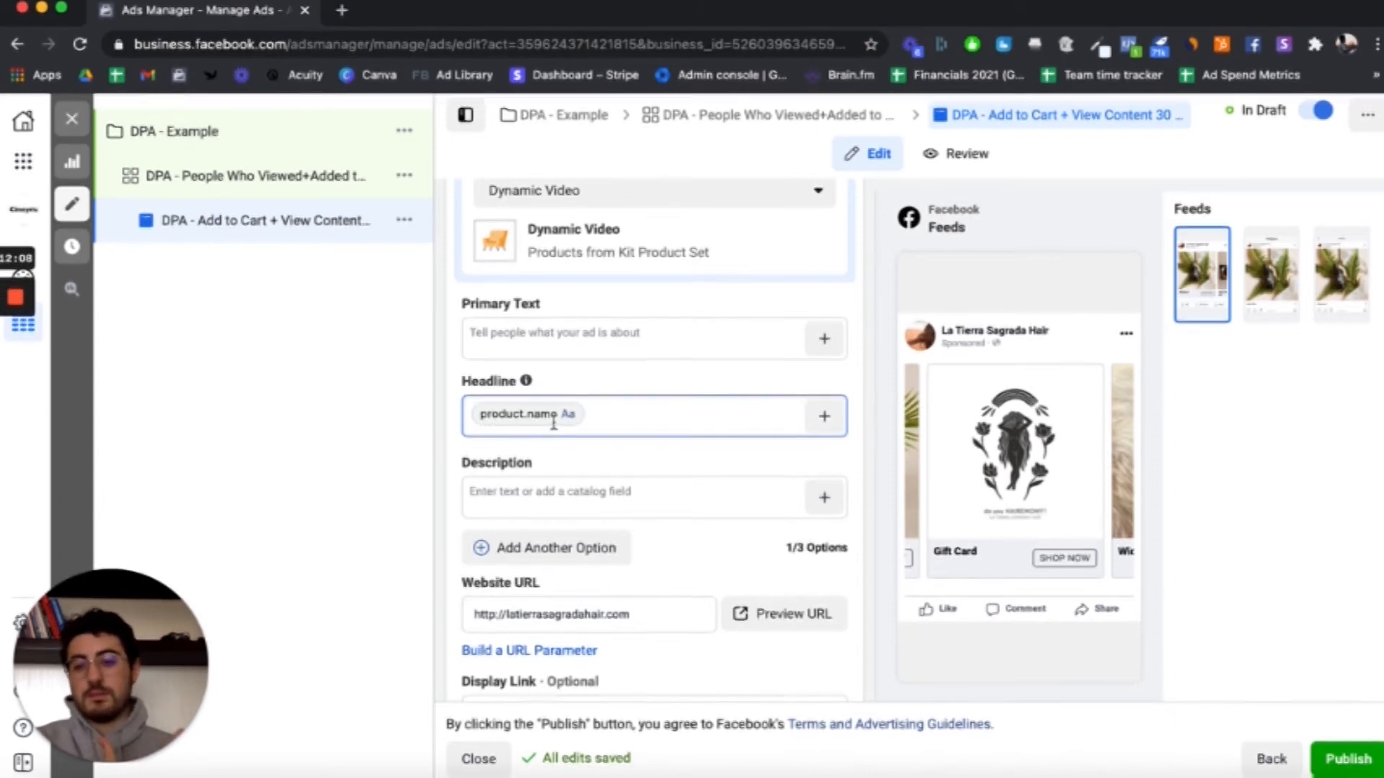
left_click(917, 449)
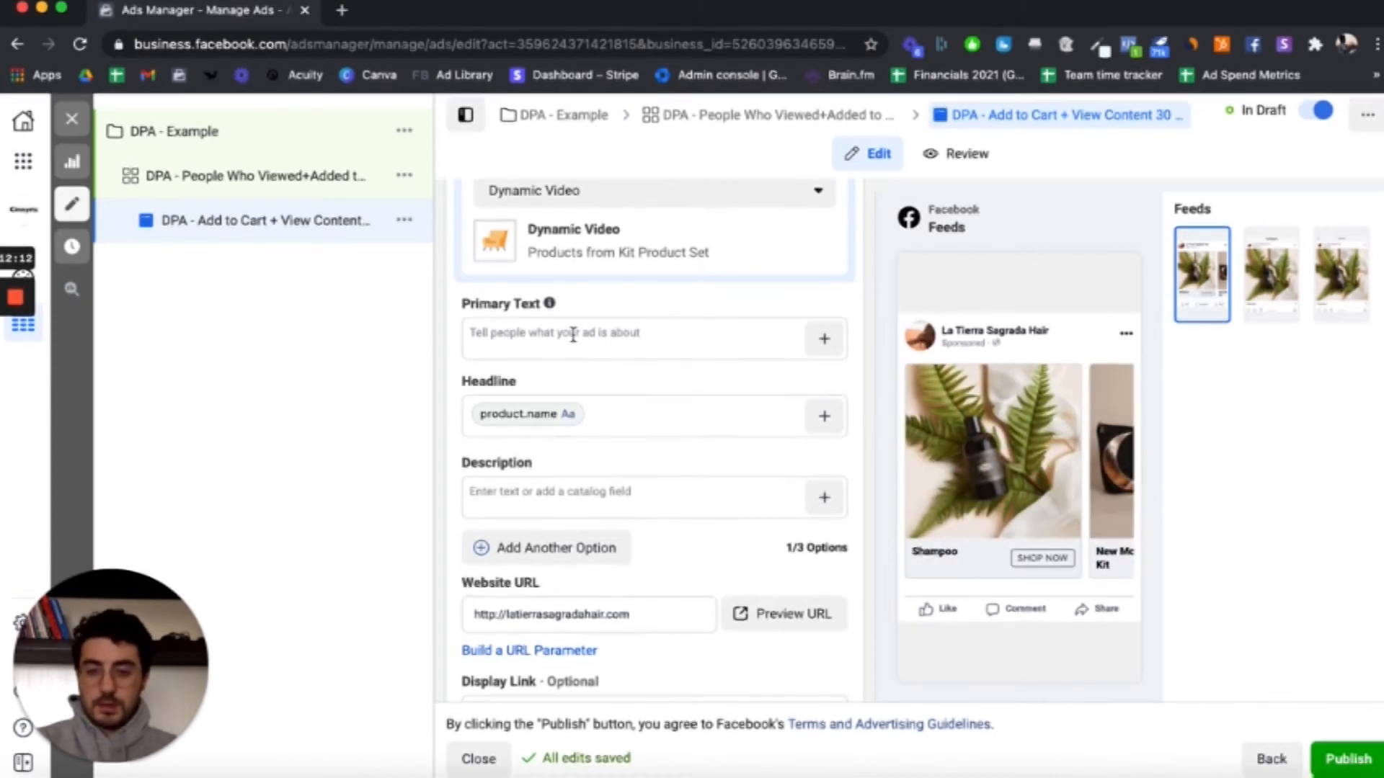
left_click(573, 334)
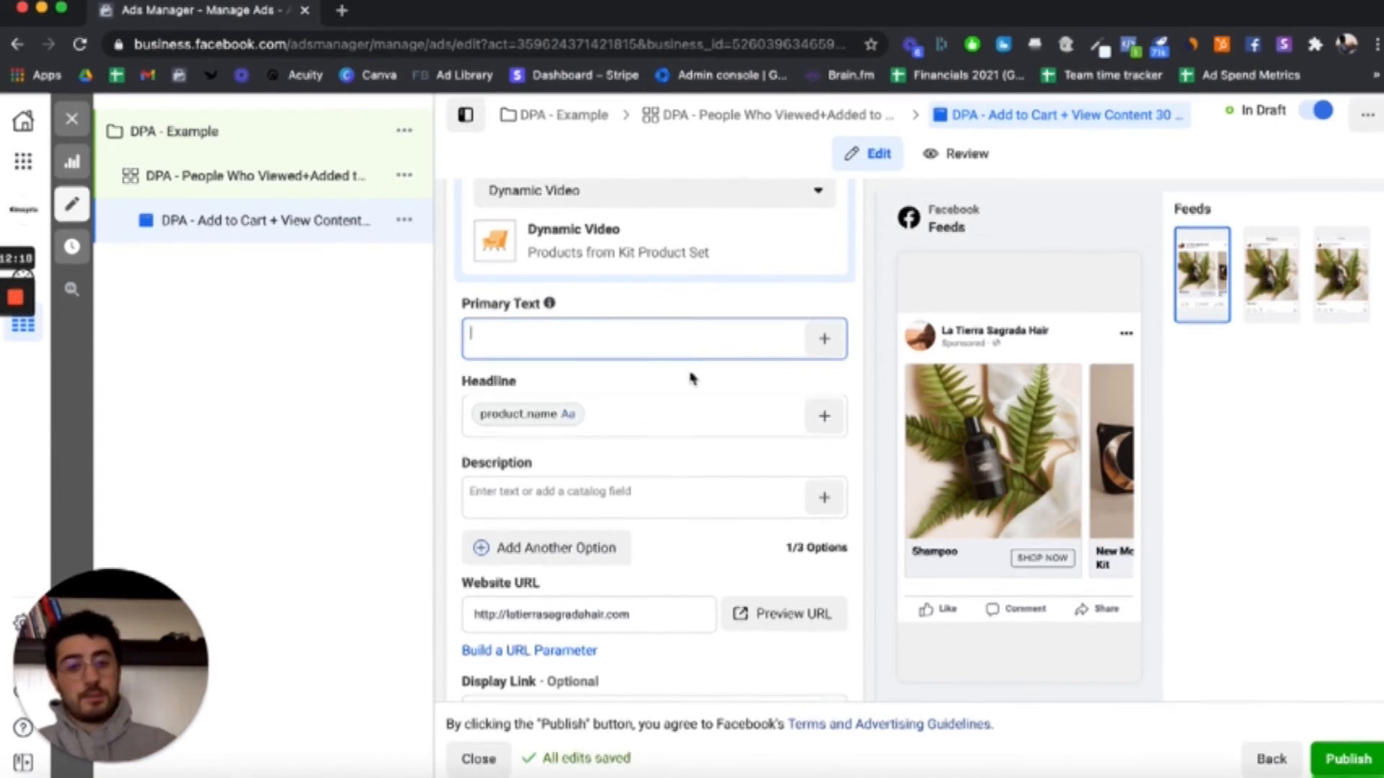
mouse_move(995, 360)
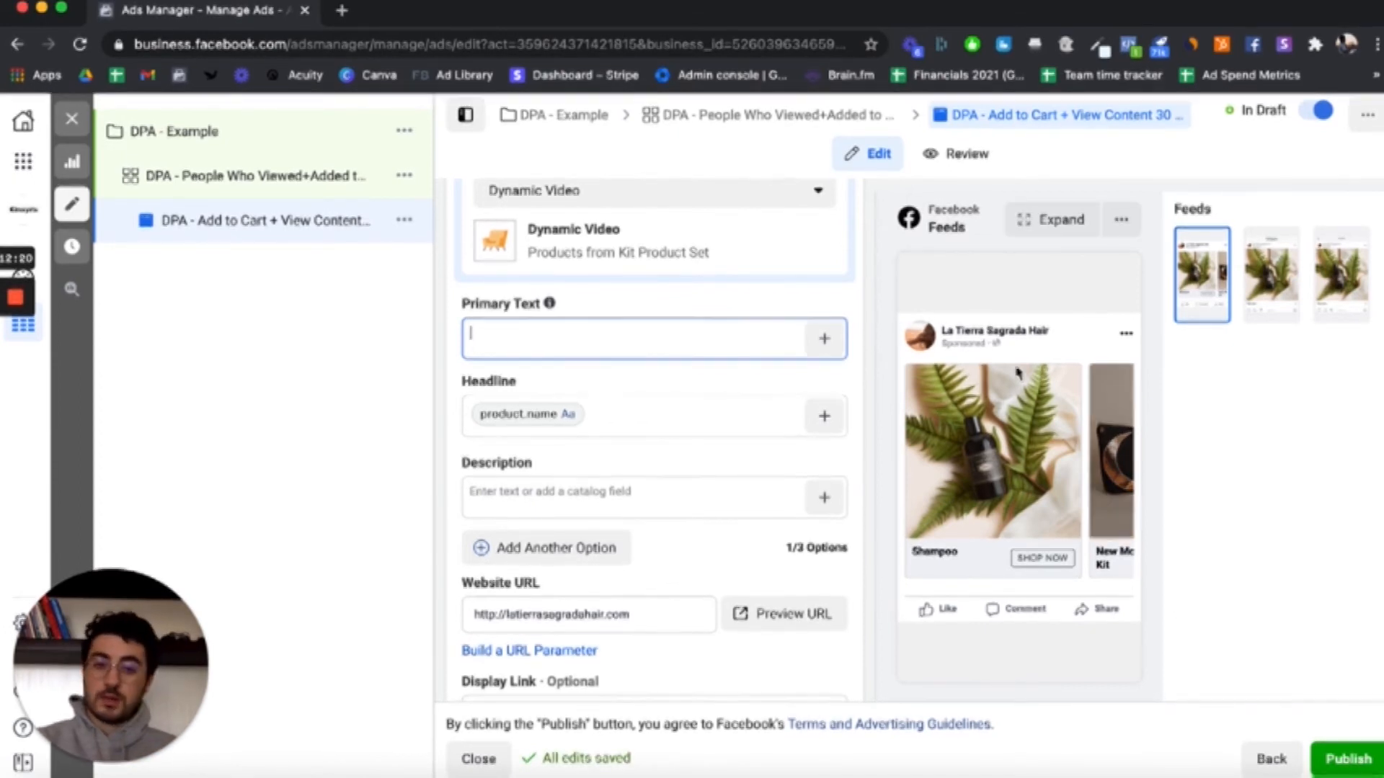
left_click(1119, 453)
left_click(1117, 461)
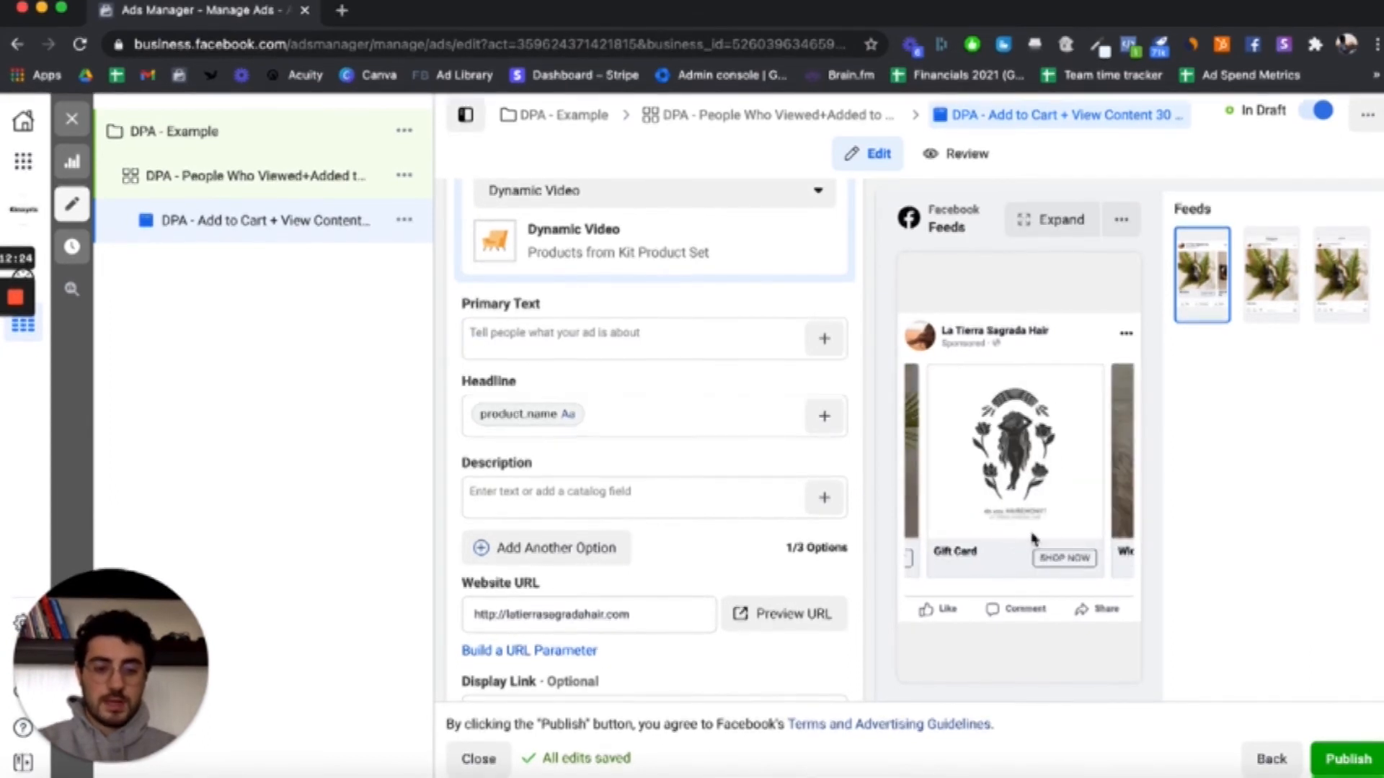
left_click(1125, 454)
left_click(1128, 456)
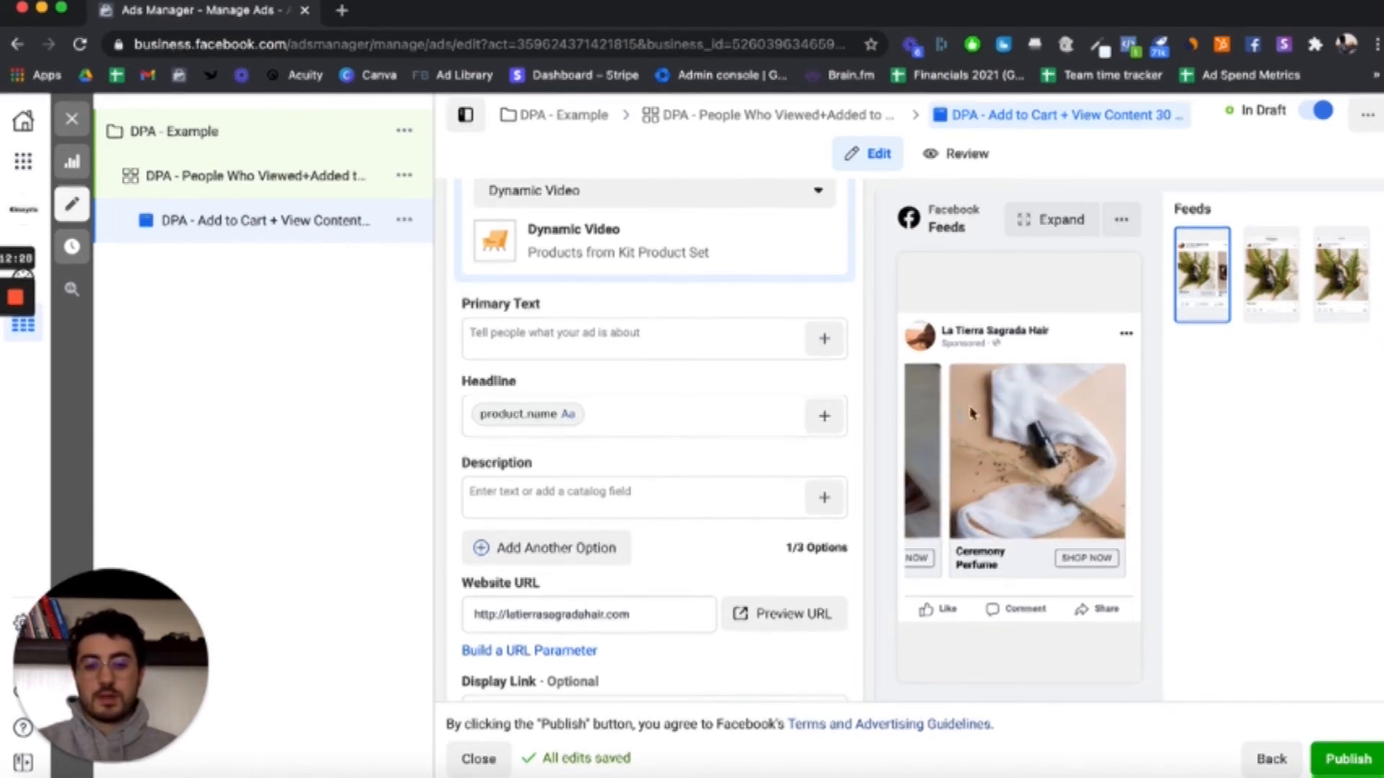
left_click(912, 424)
left_click(913, 425)
left_click(912, 426)
left_click(909, 423)
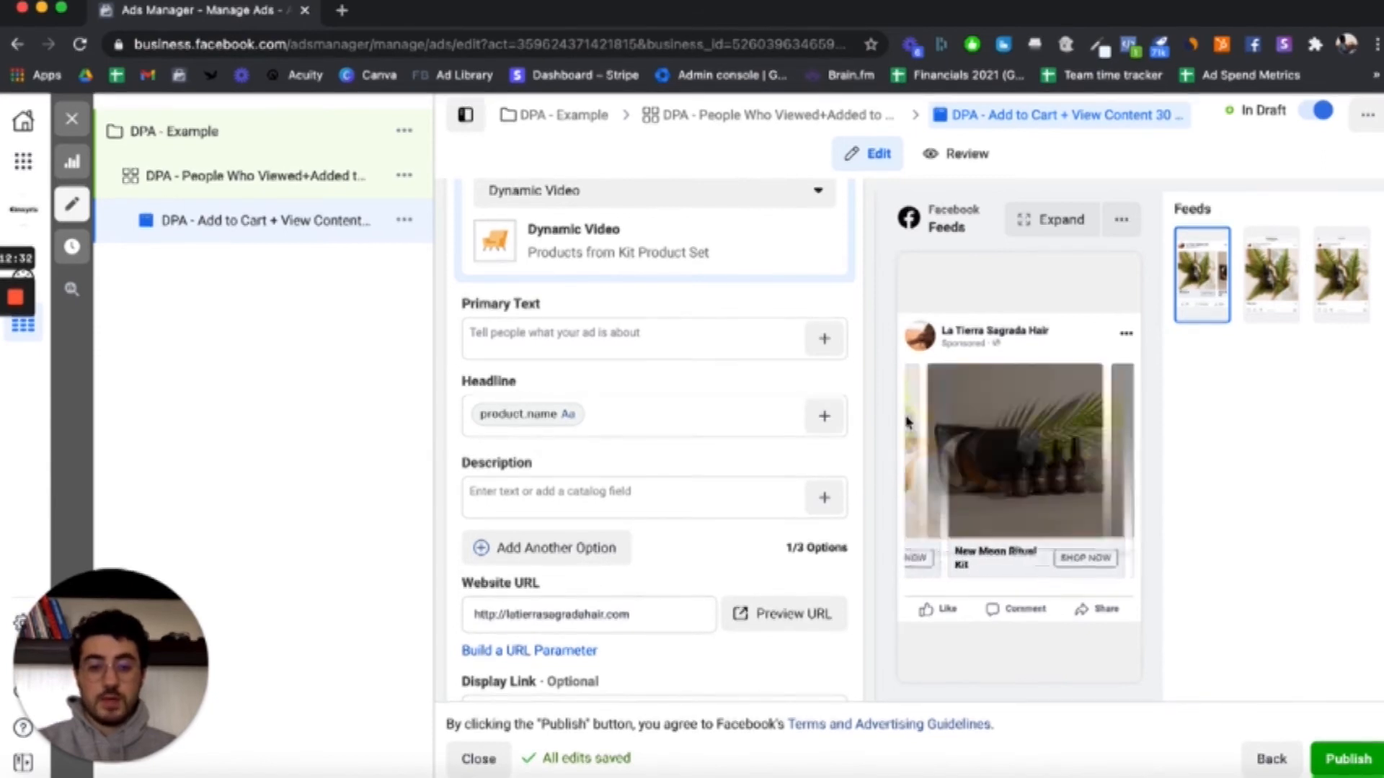
Step: Start the primary text with "Hey Thanks for your interest in La Tierra Sagrada, we have left your product in your cart for now."
left_click(605, 331)
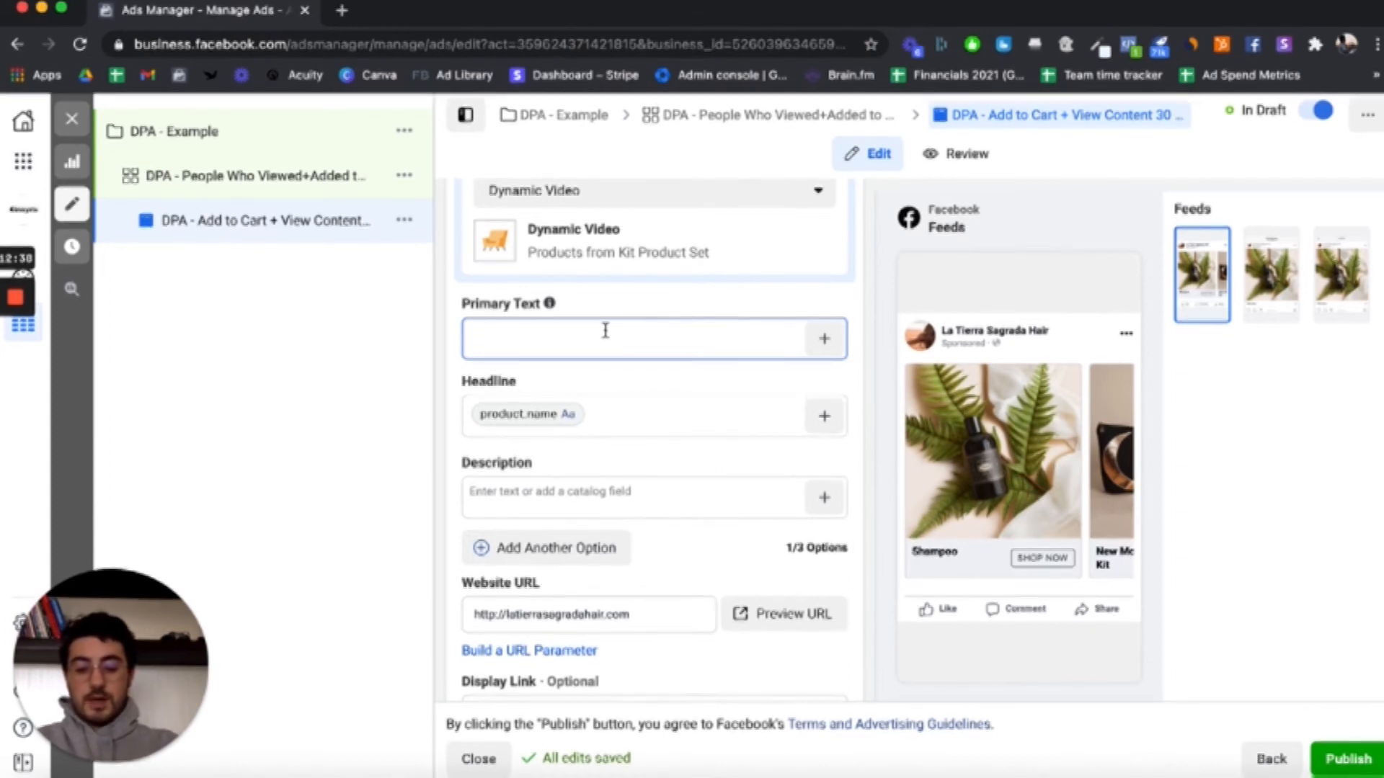
type("Hey")
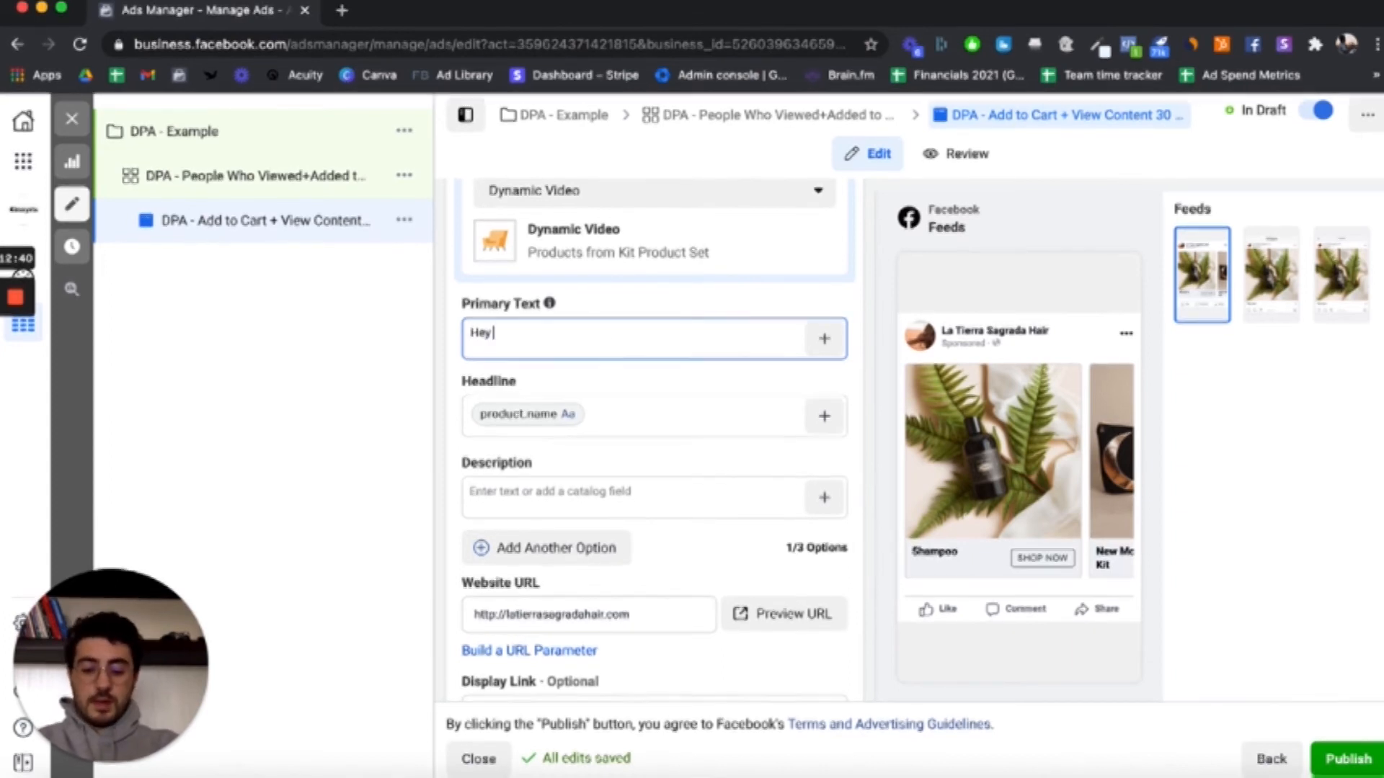
type(" Thanks for you")
type("r interest in La ")
type("Tierra Sagr")
type("ada.")
type(" we have le")
type("ft your product in you")
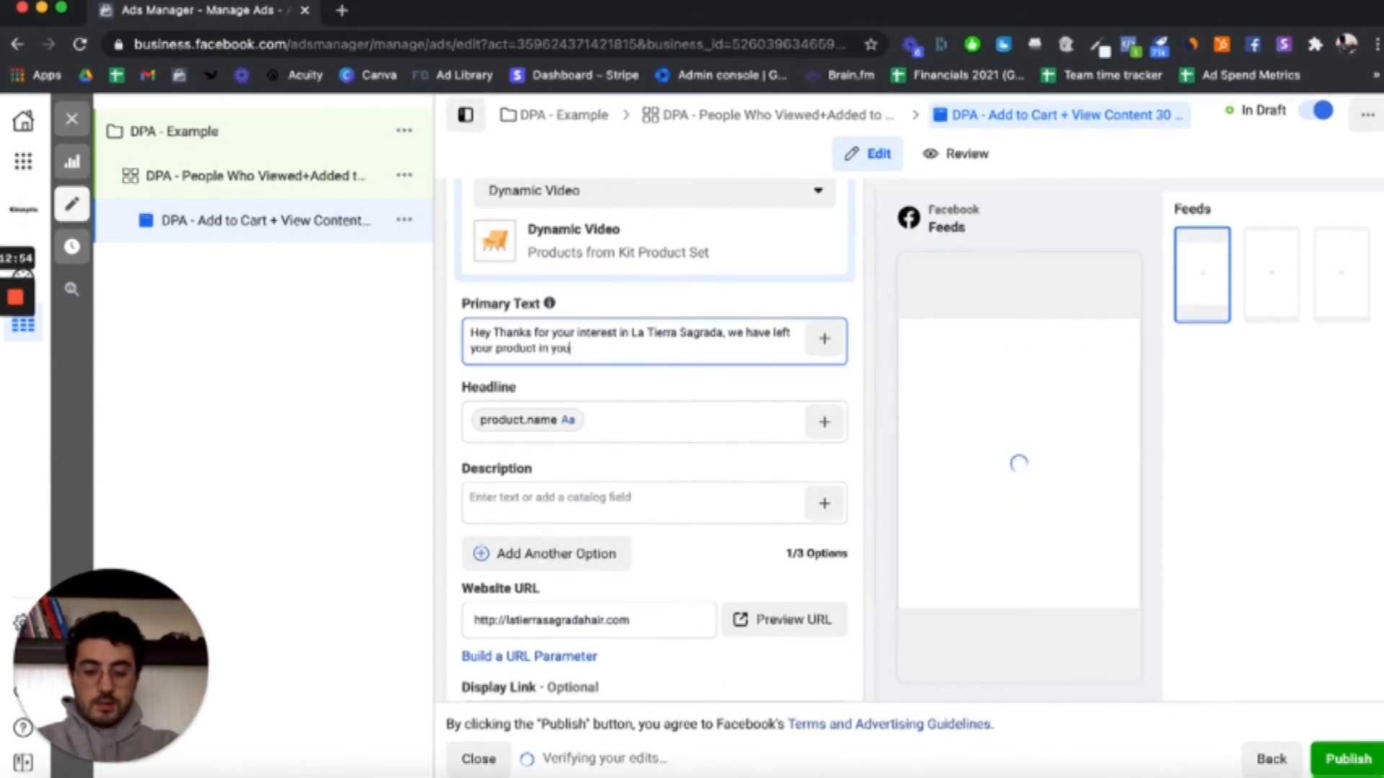
type("r cart for now")
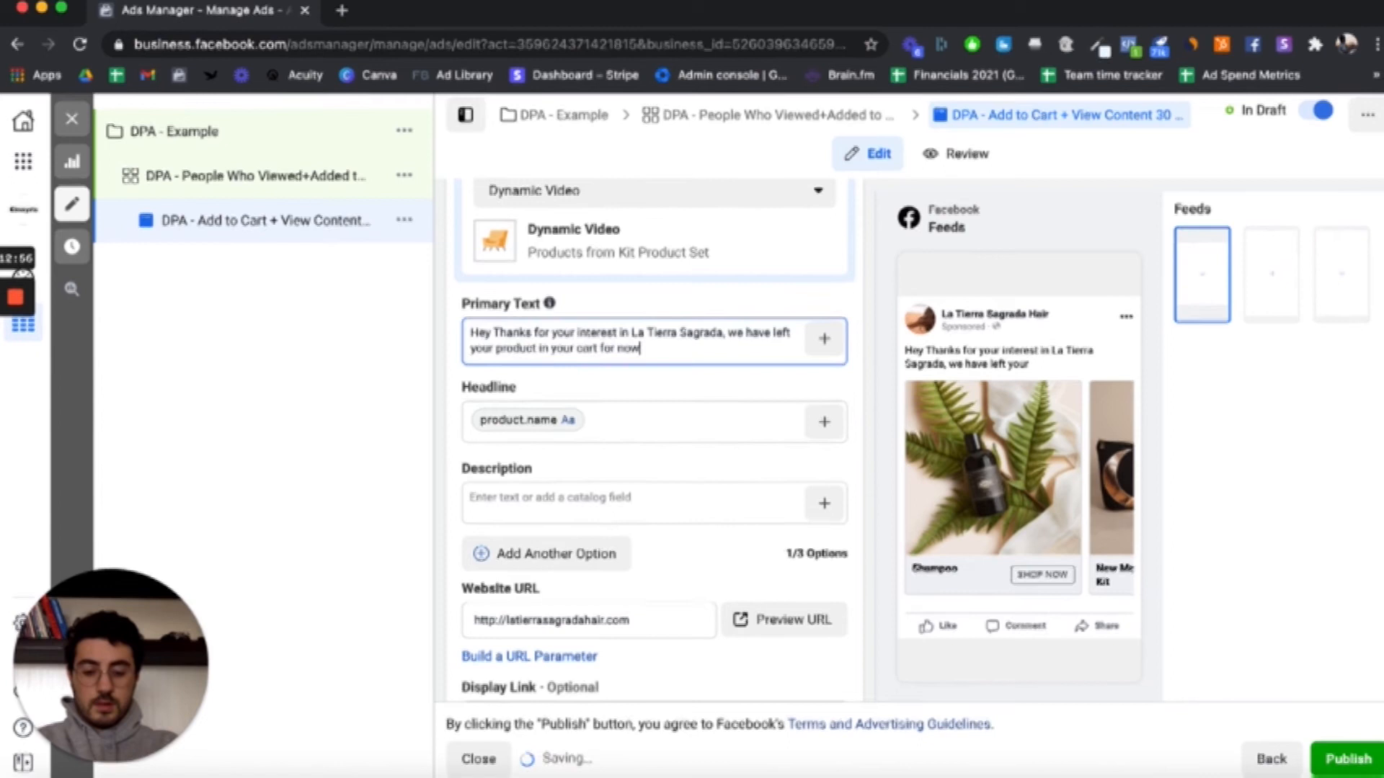
type(". Hundreds of customer")
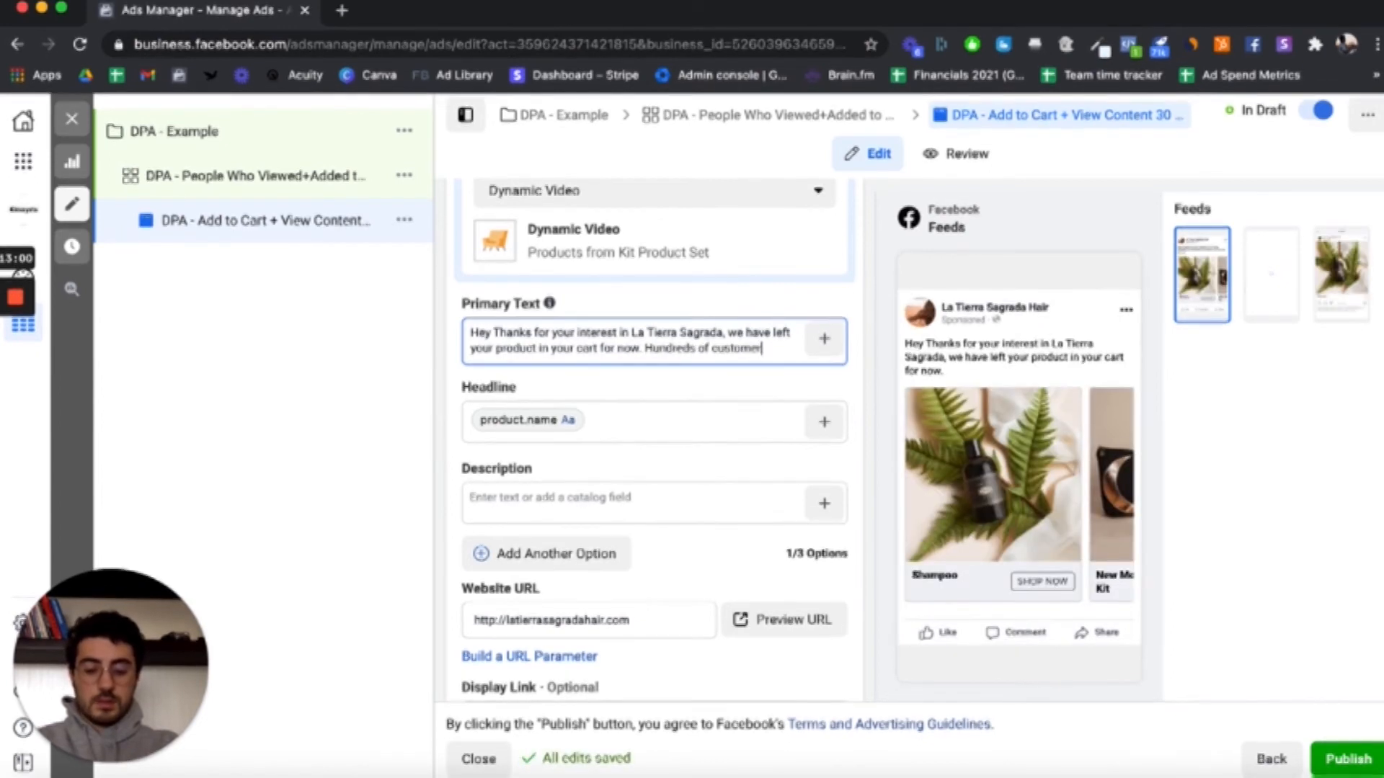
type("s are ordering")
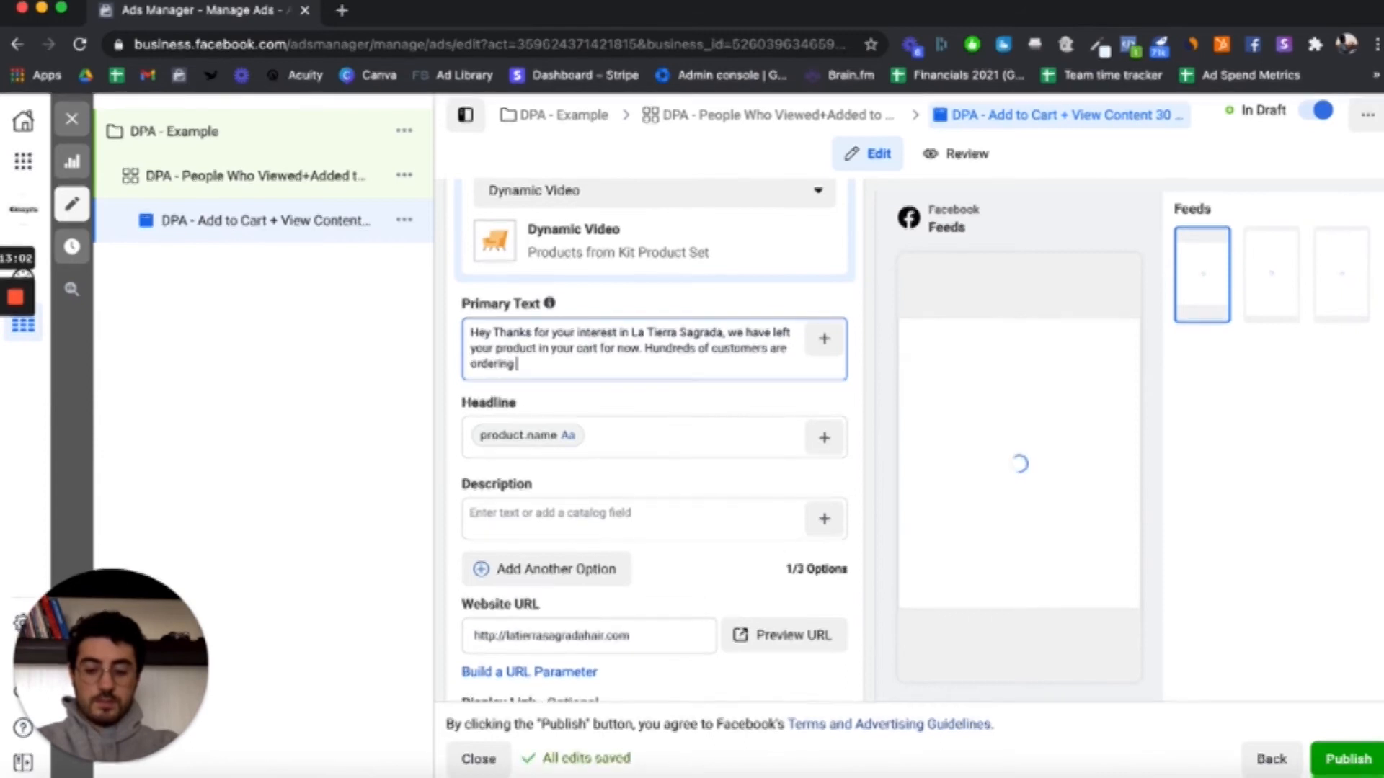
type(" every day to")
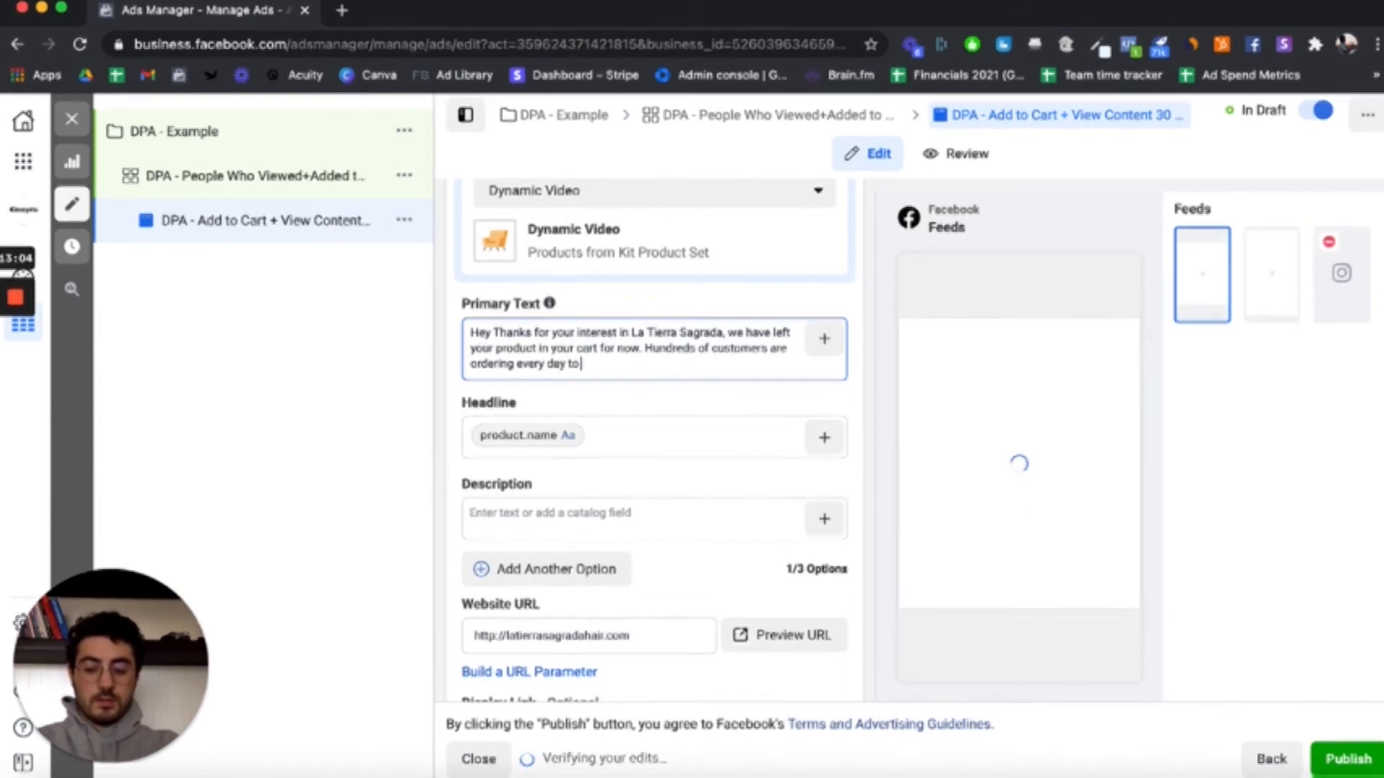
type(" be sure to get")
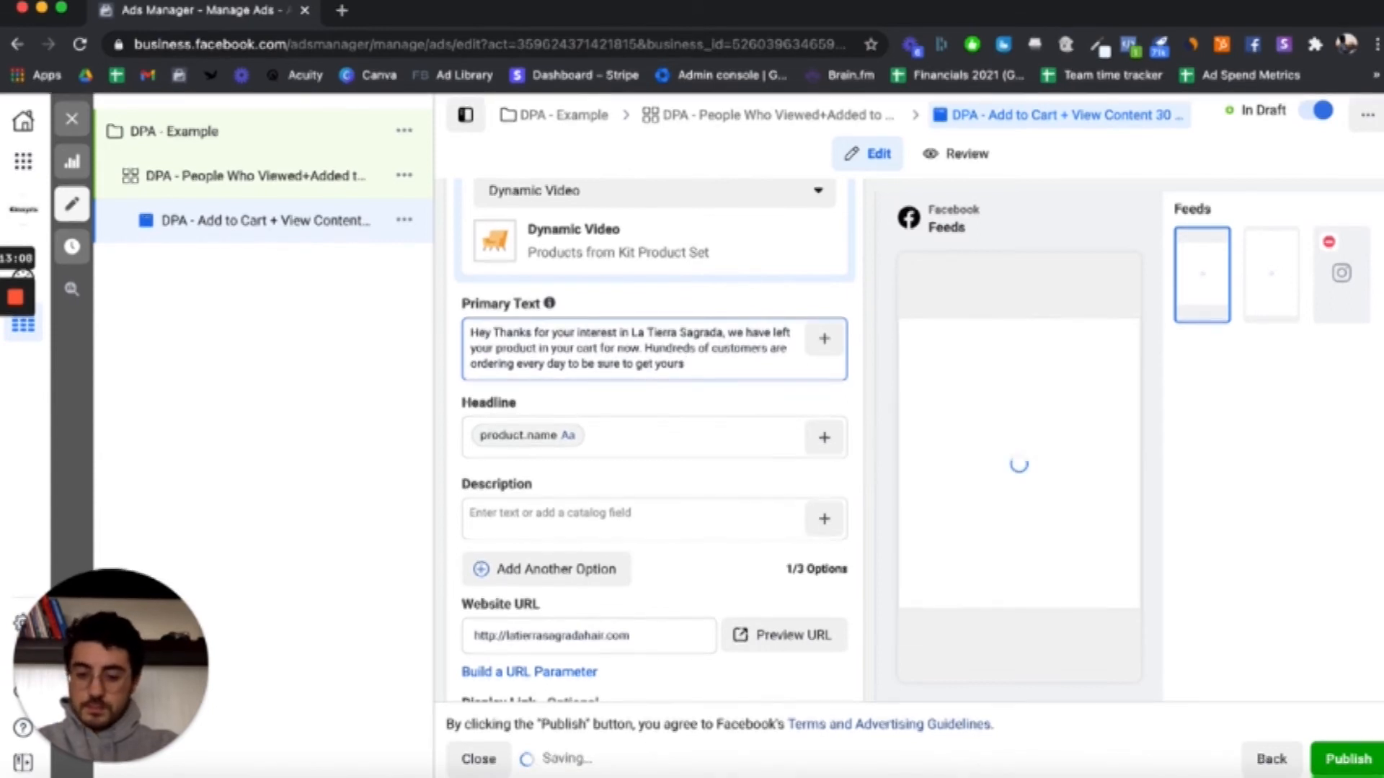
type(" yours b")
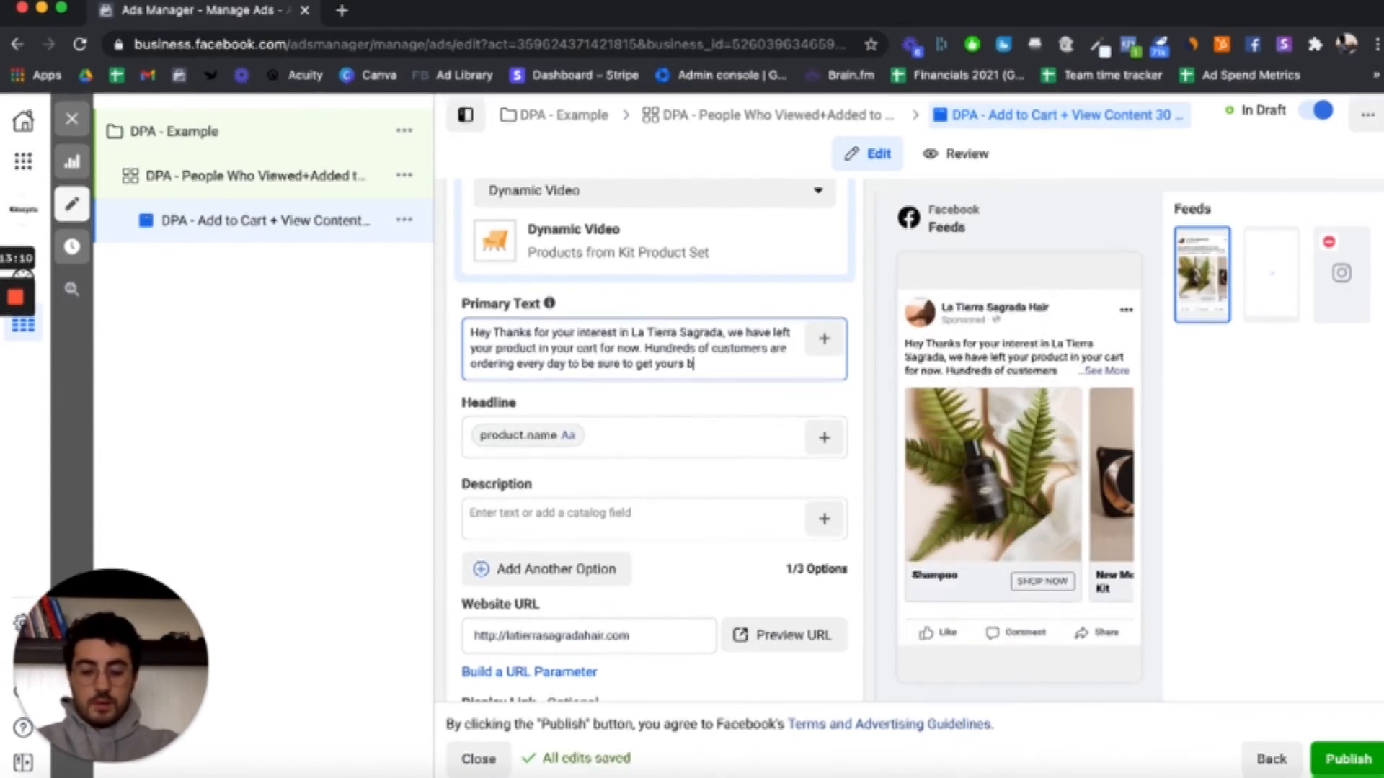
type("efore items sell out.")
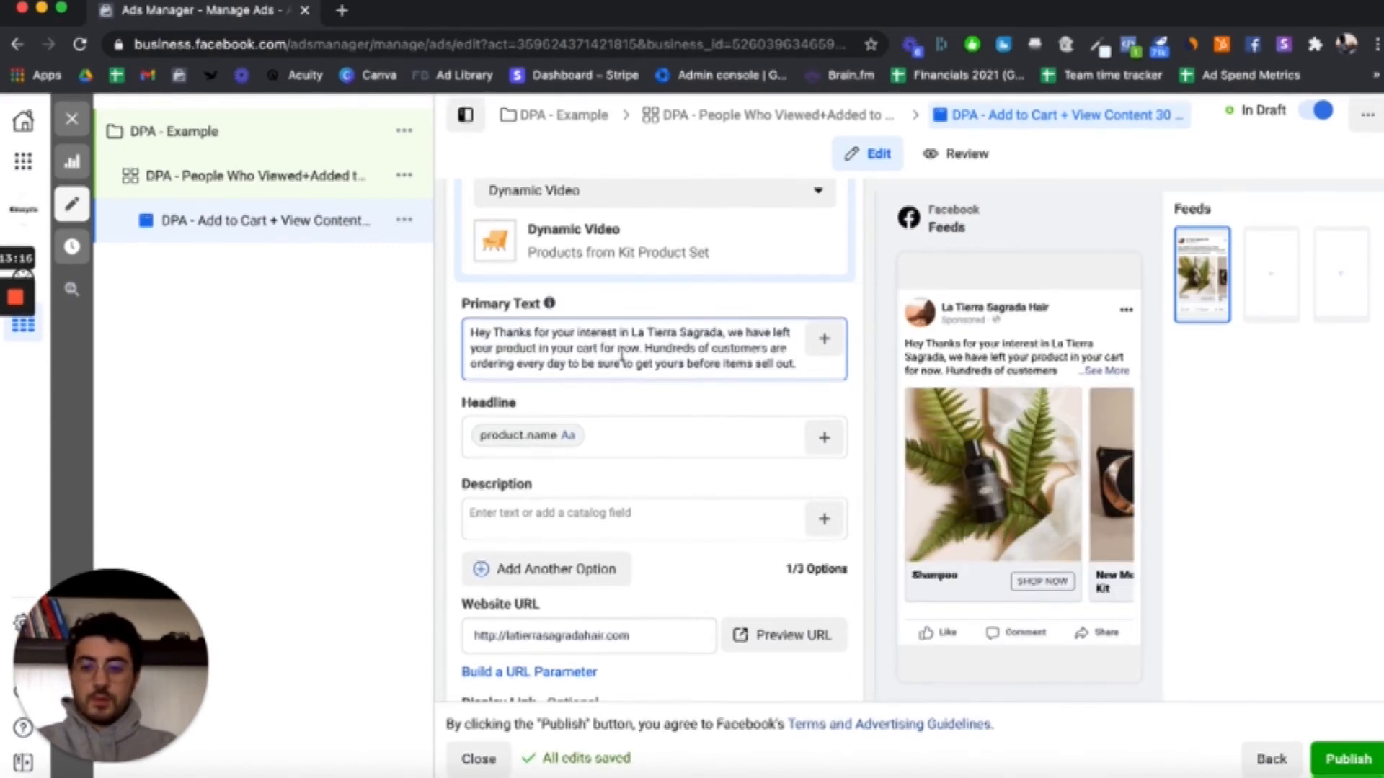
Step: Replace the word "product" in the primary text with the catalog's Name field and check the wording in the feed preview
double_click(516, 348)
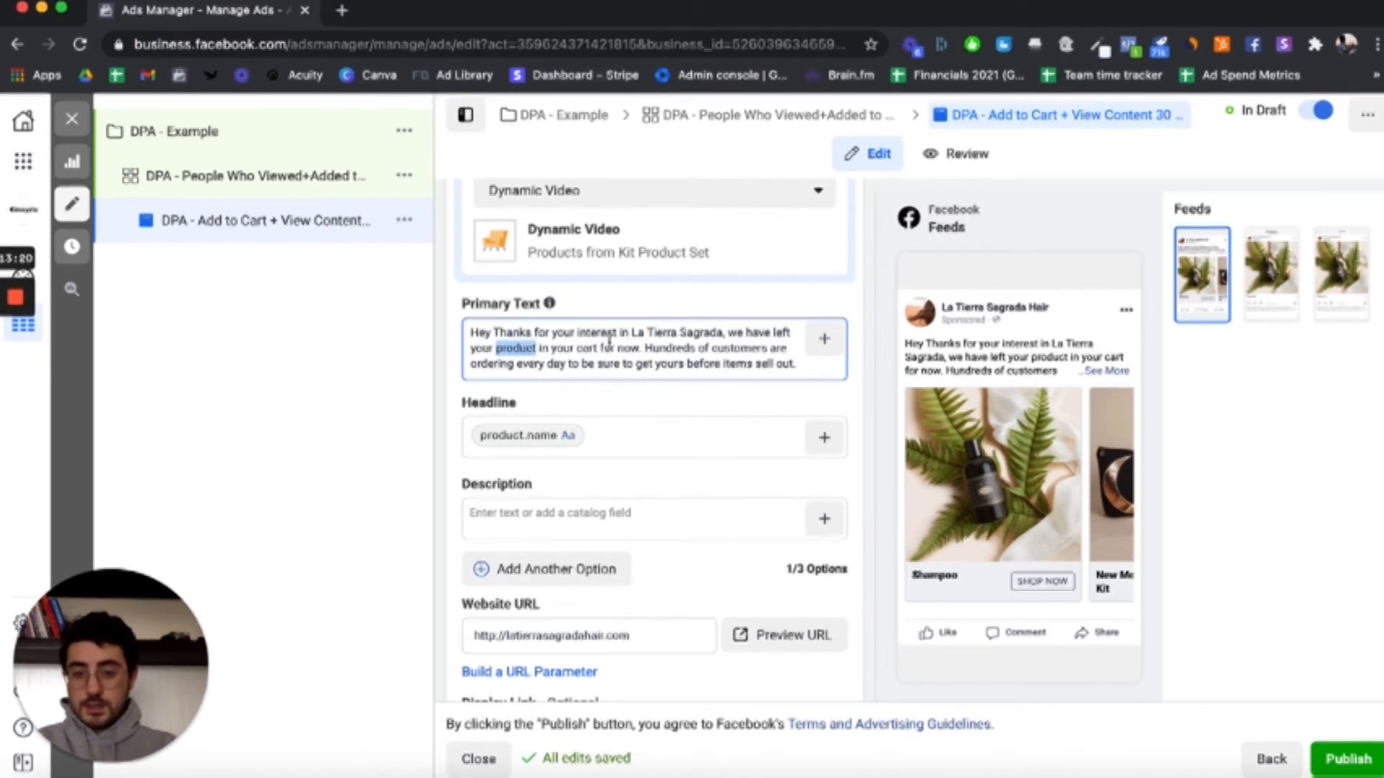
left_click(827, 342)
left_click(827, 342)
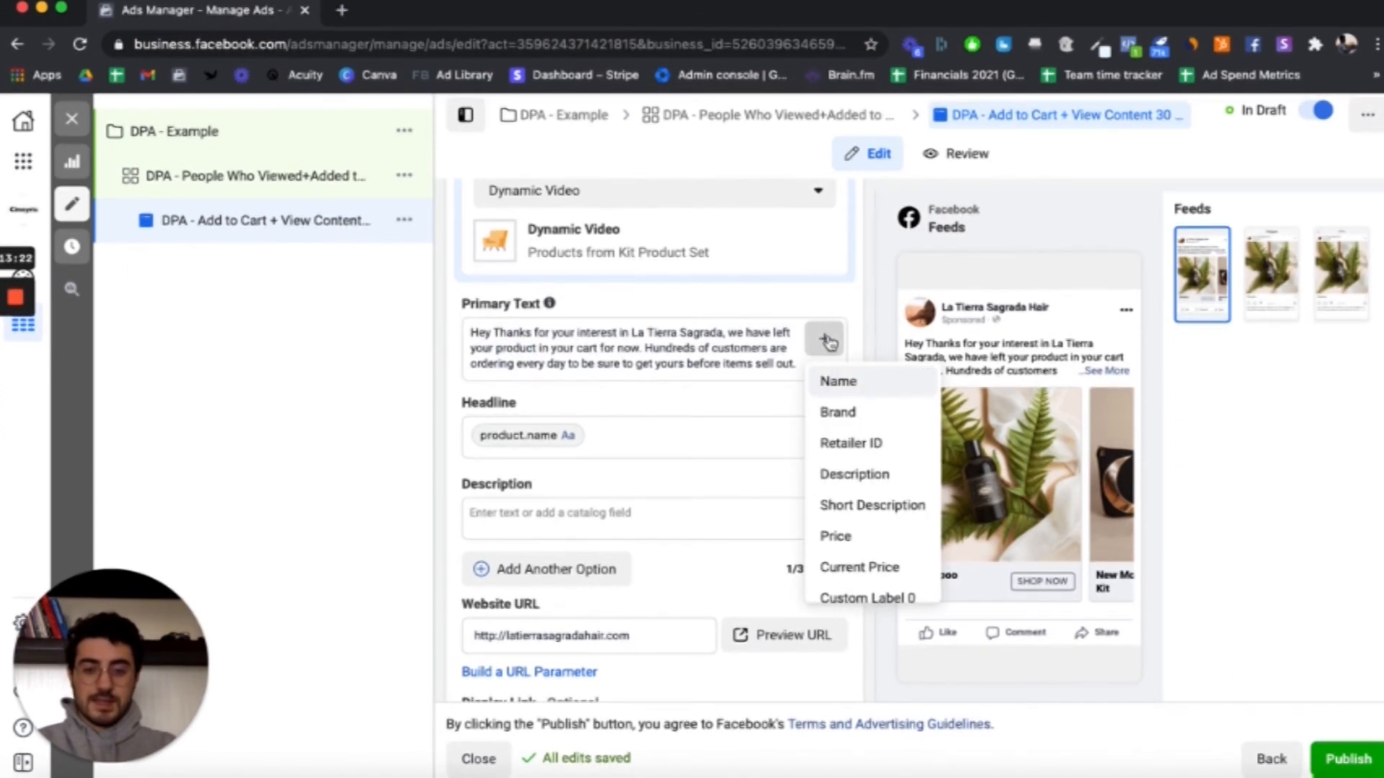
left_click(877, 393)
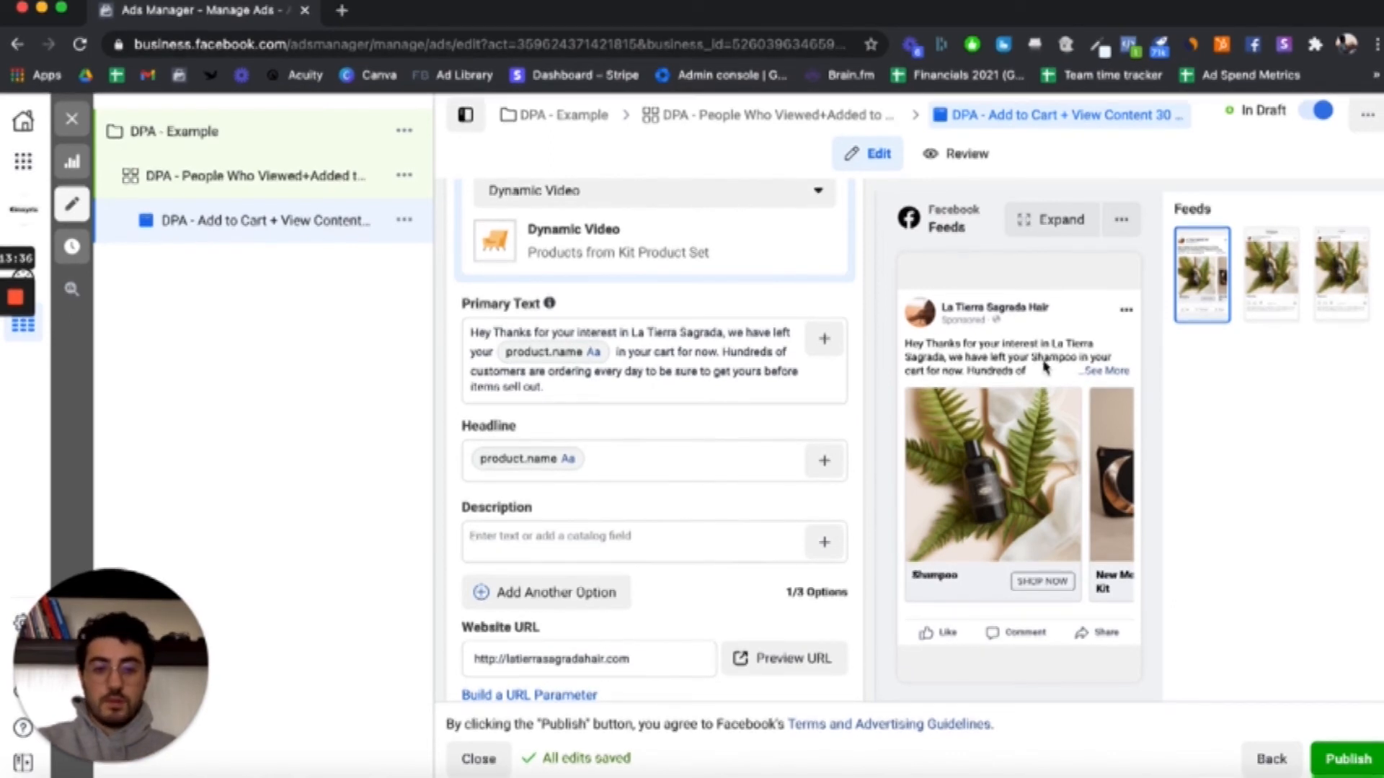
scroll(1051, 366, "up", 5)
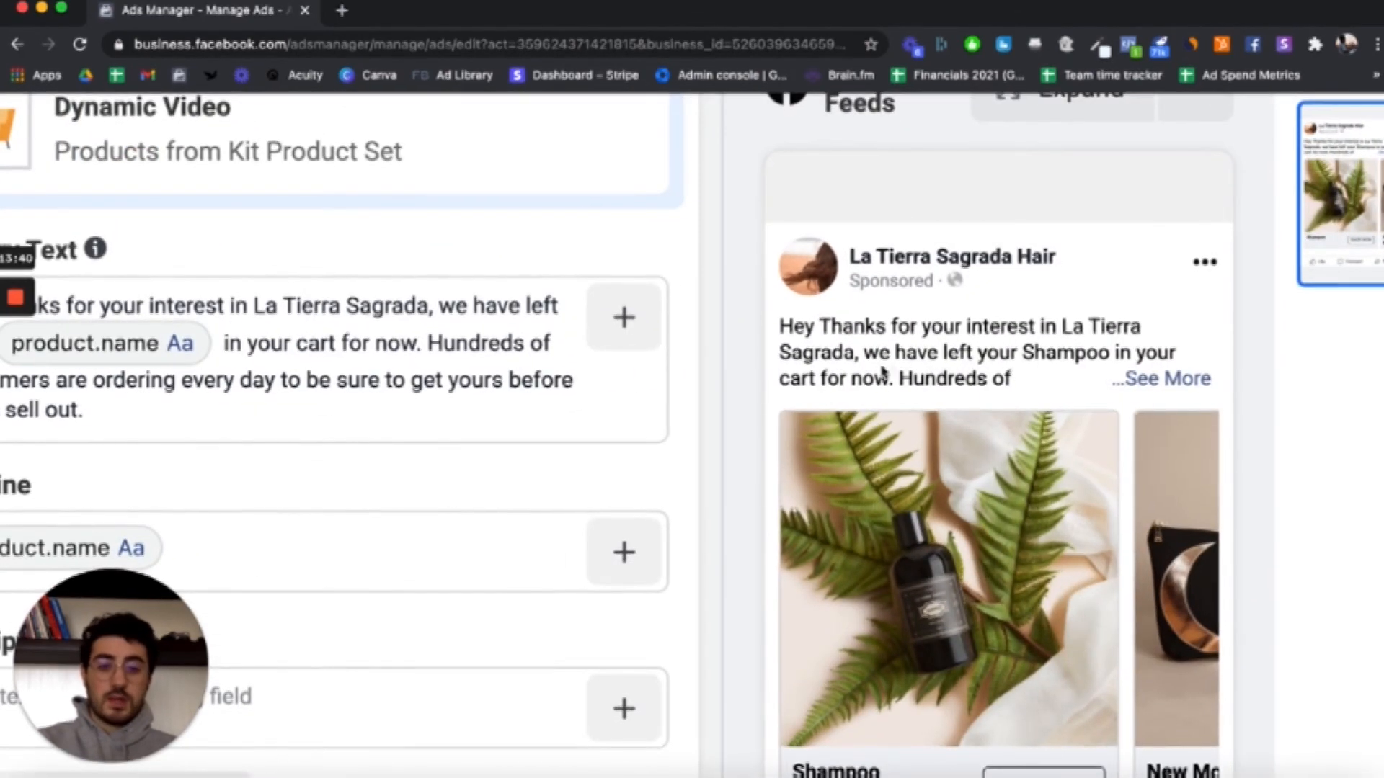
scroll(840, 392, "down", 5)
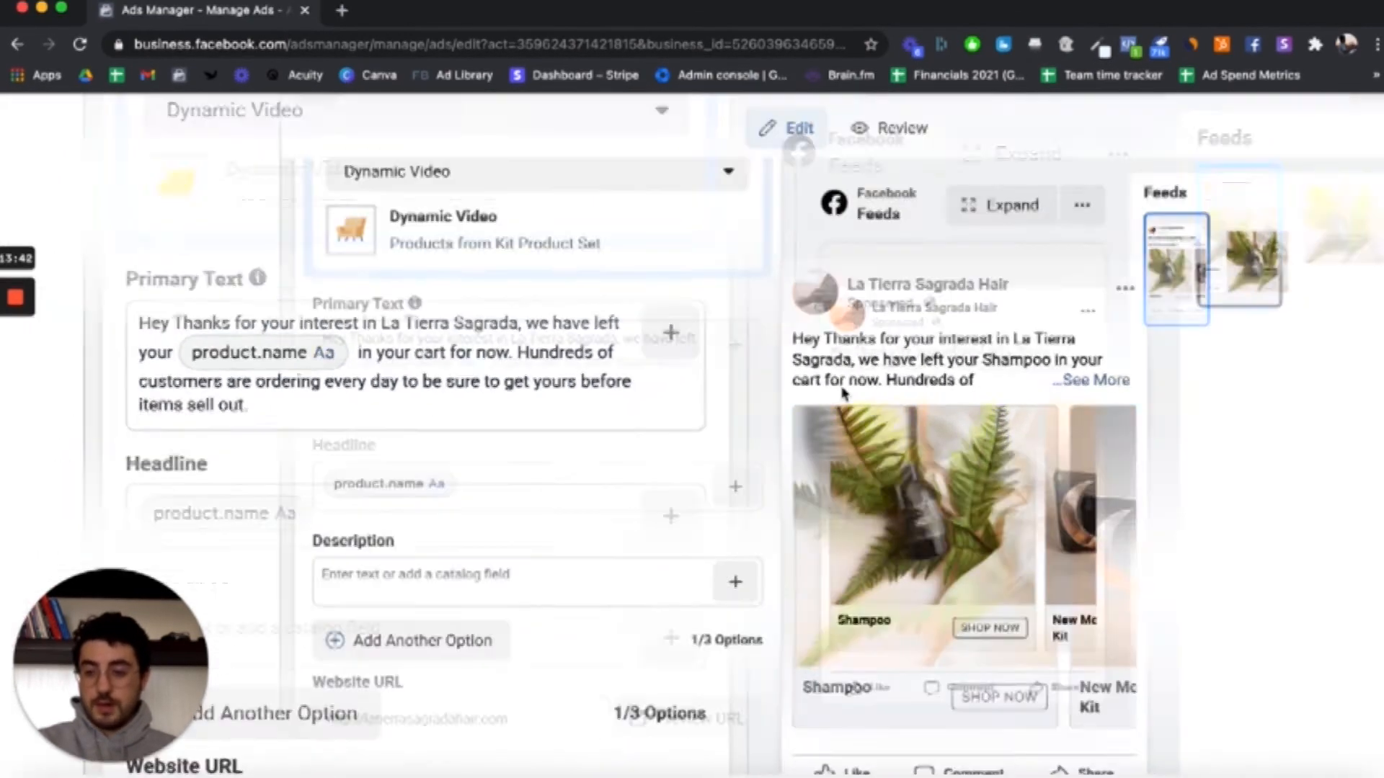
scroll(742, 396, "down", 1)
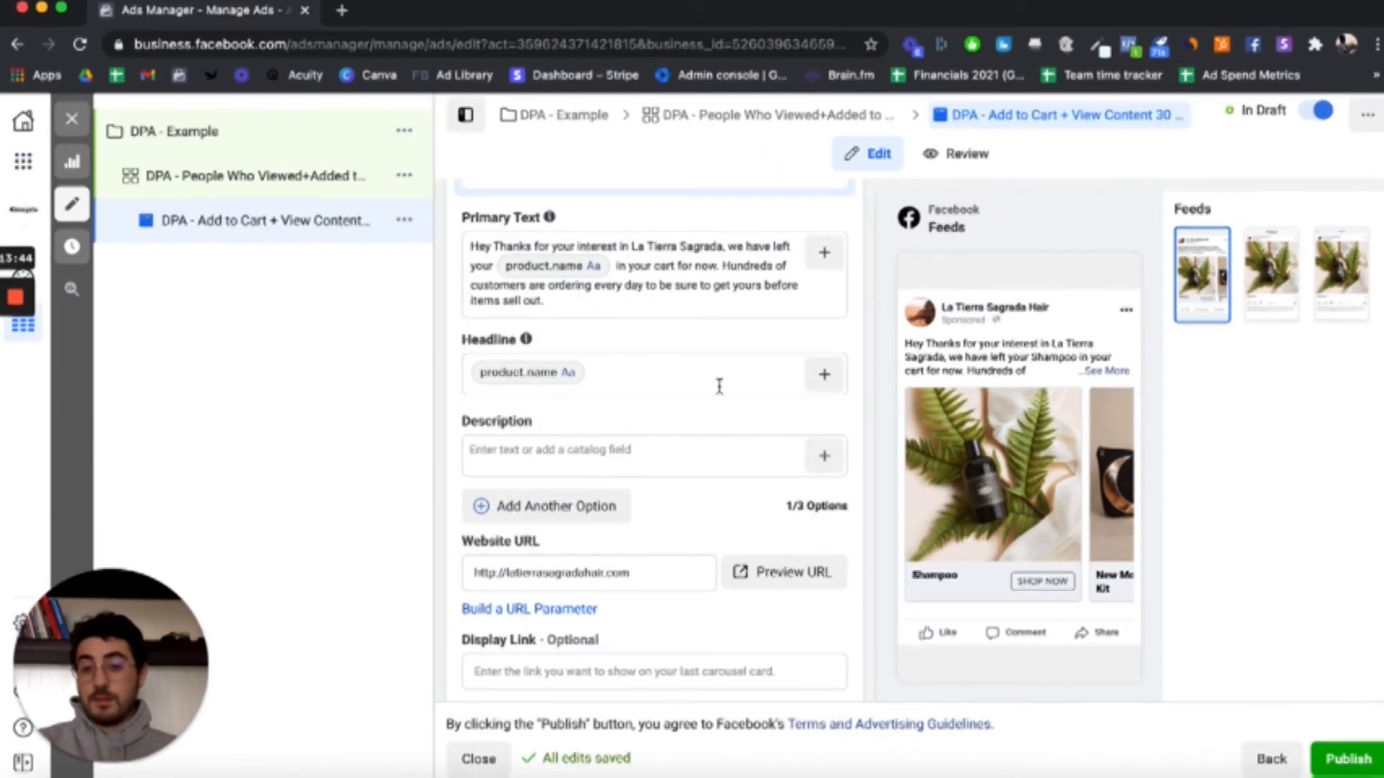
Step: Add a new paragraph reading "Here is a special discount code" below the existing primary text, separated by a blank line
left_click(577, 309)
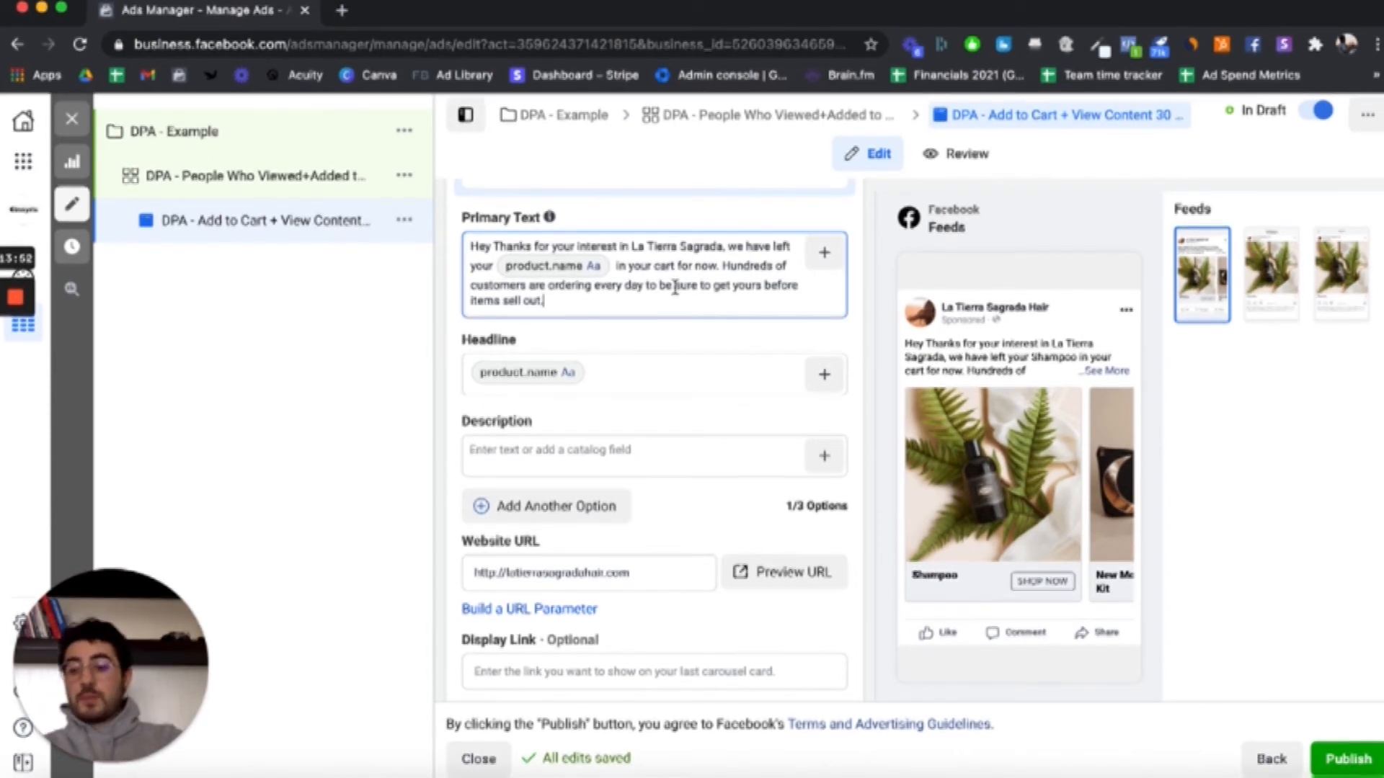
key("Return")
key("Return")
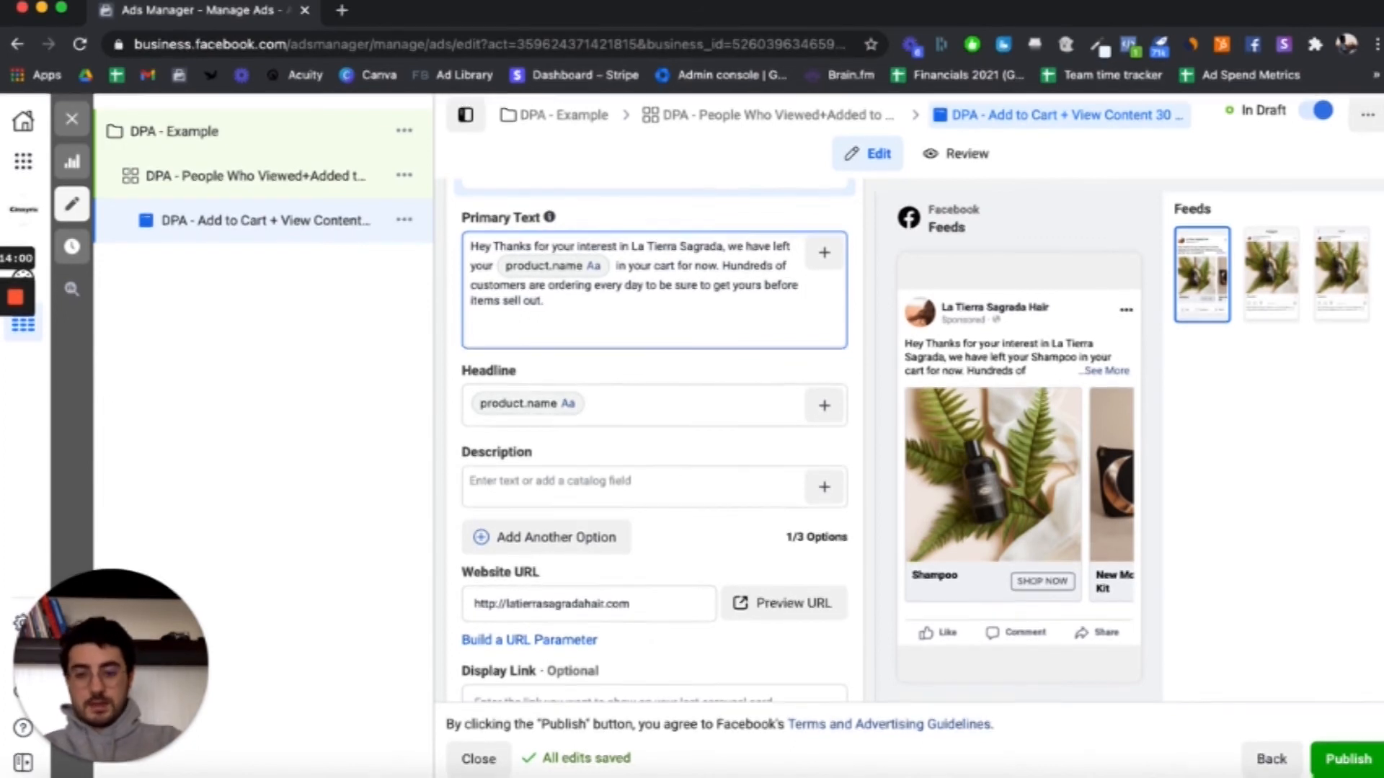
key("Return")
key("Return")
type("Here is")
key("BackSpace")
key("BackSpace")
key("BackSpace")
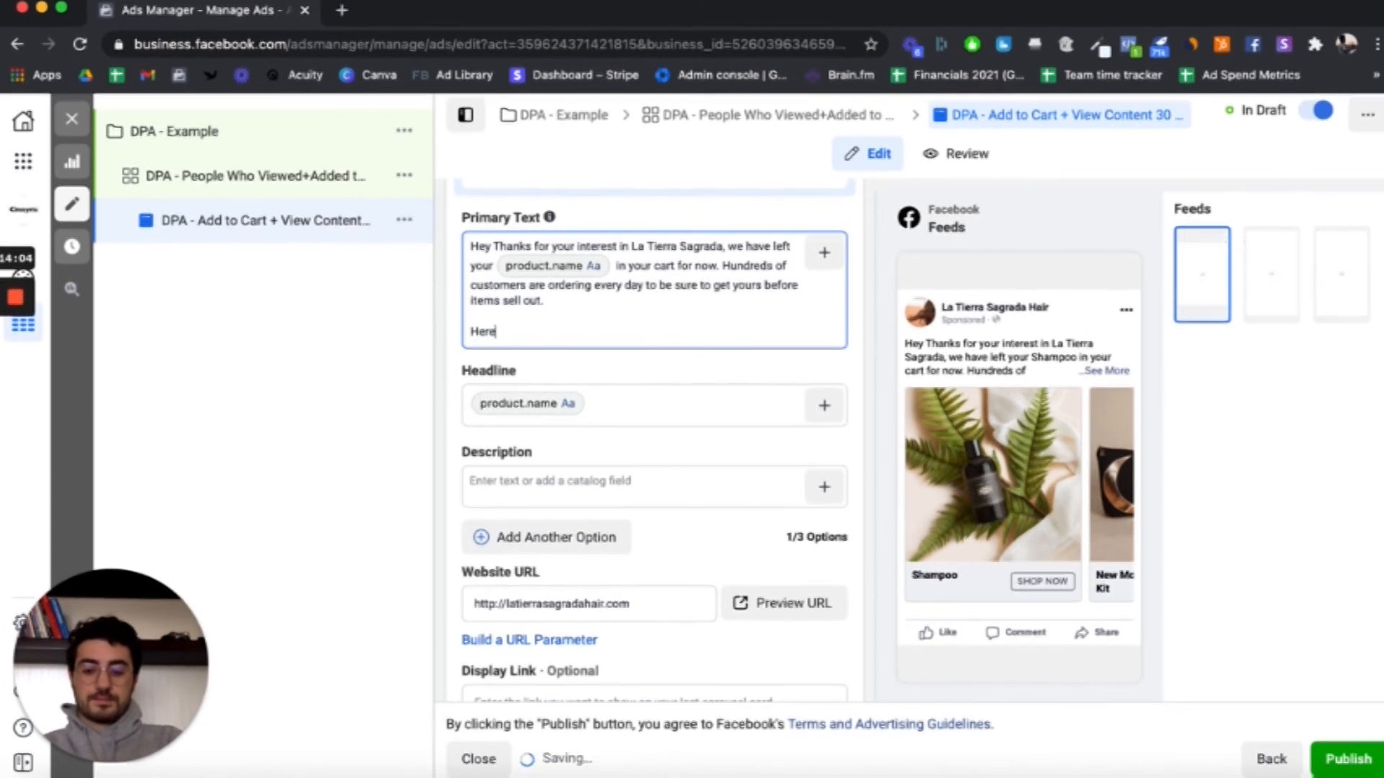
type("is a quick")
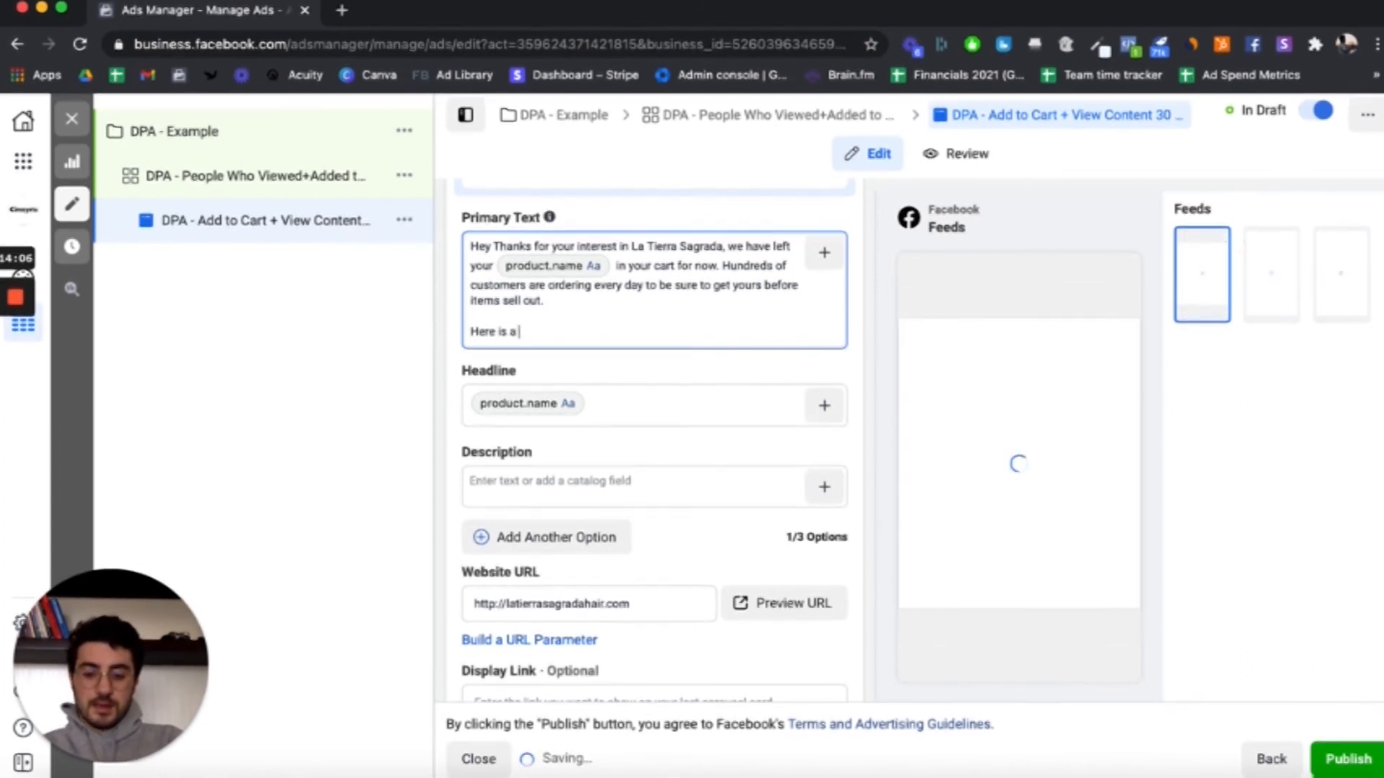
key("BackSpace")
key("BackSpace")
key("BackSpace")
key("BackSpace")
key("BackSpace")
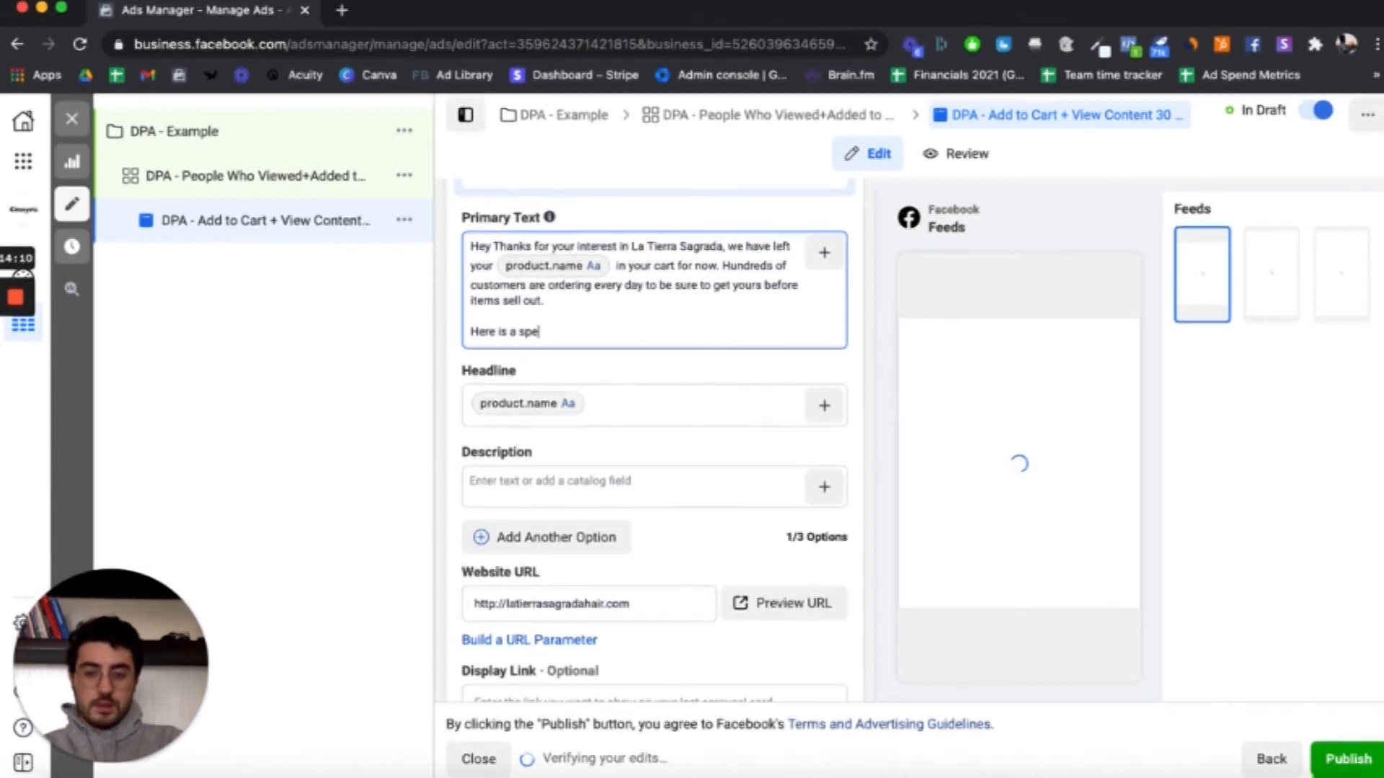
type("special discount code")
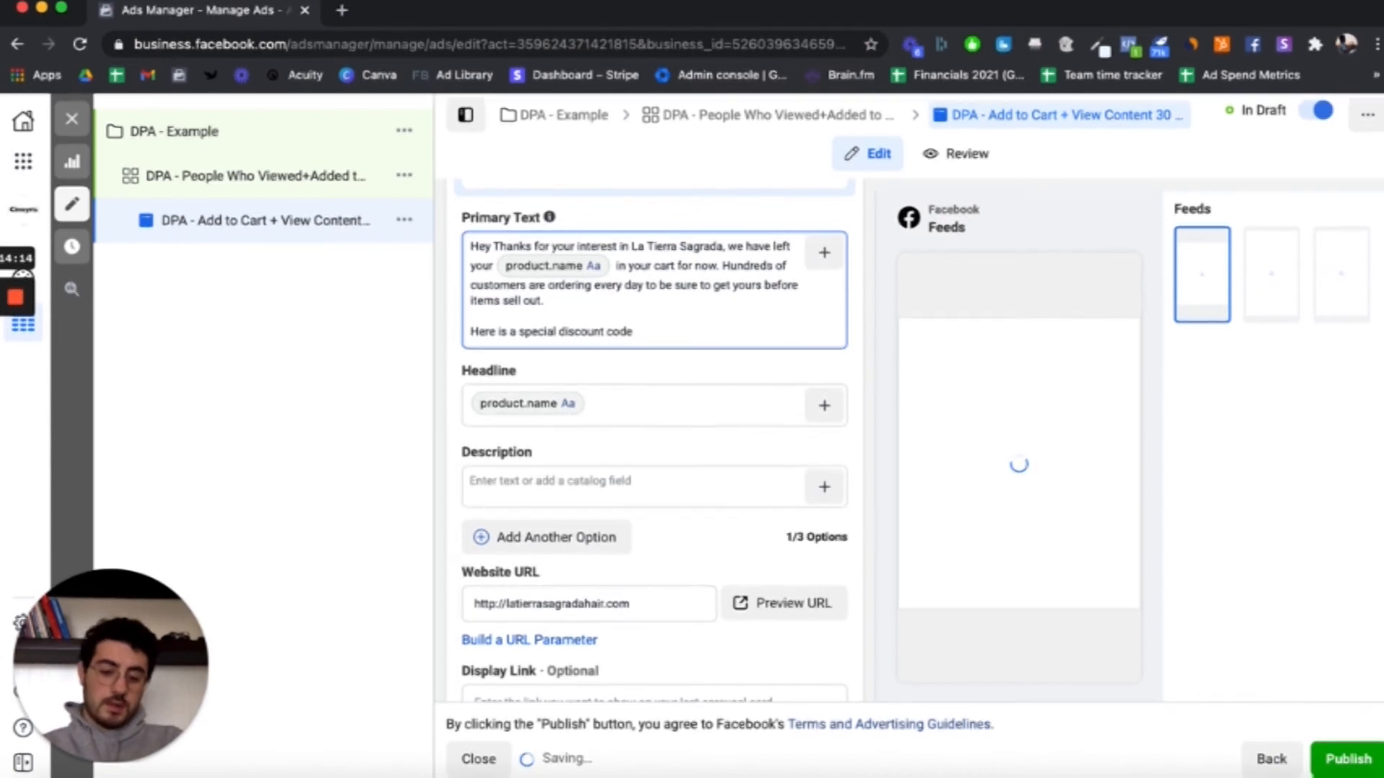
type(" th")
key("BackSpace")
key("BackSpace")
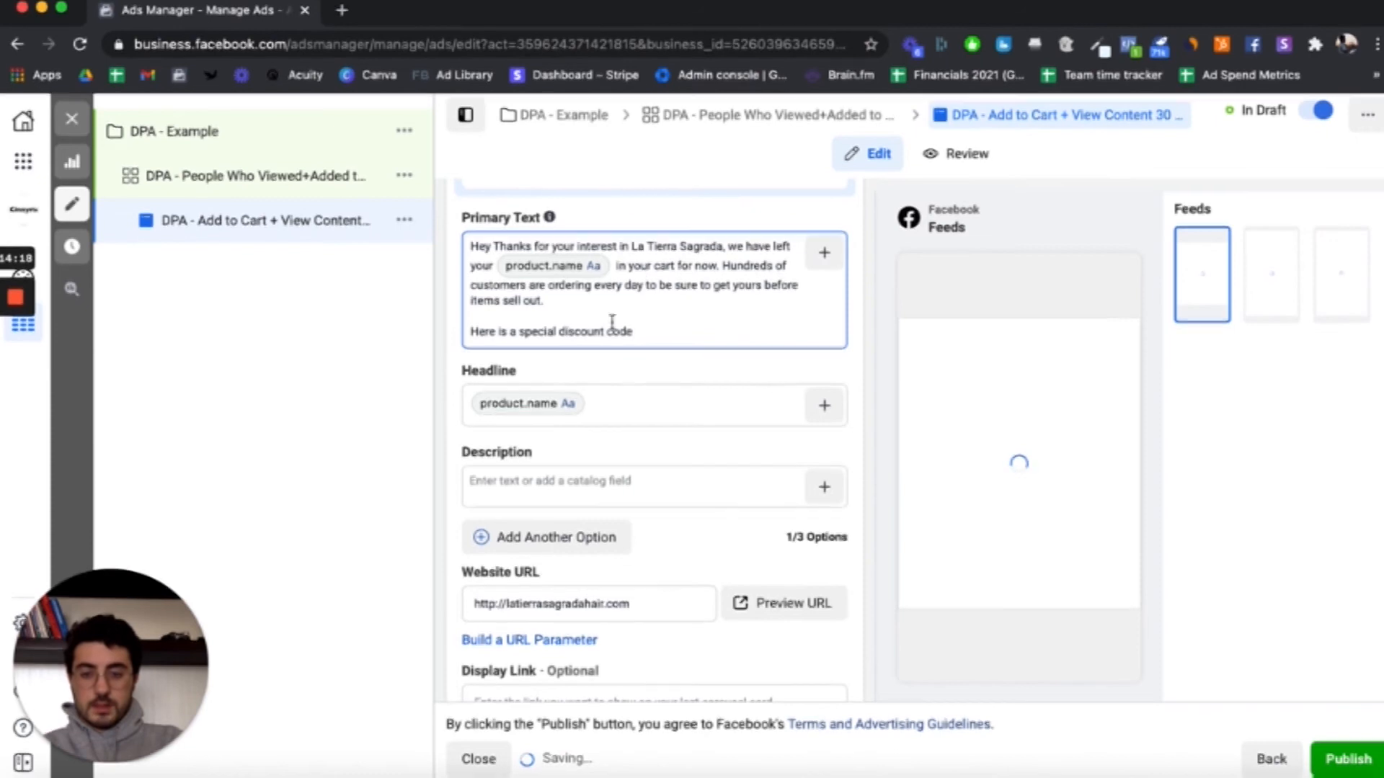
Step: Insert "15%" before "discount code", end the sentence with "to complete your order today:", and start a new paragraph below it
left_click(559, 333)
type("15%")
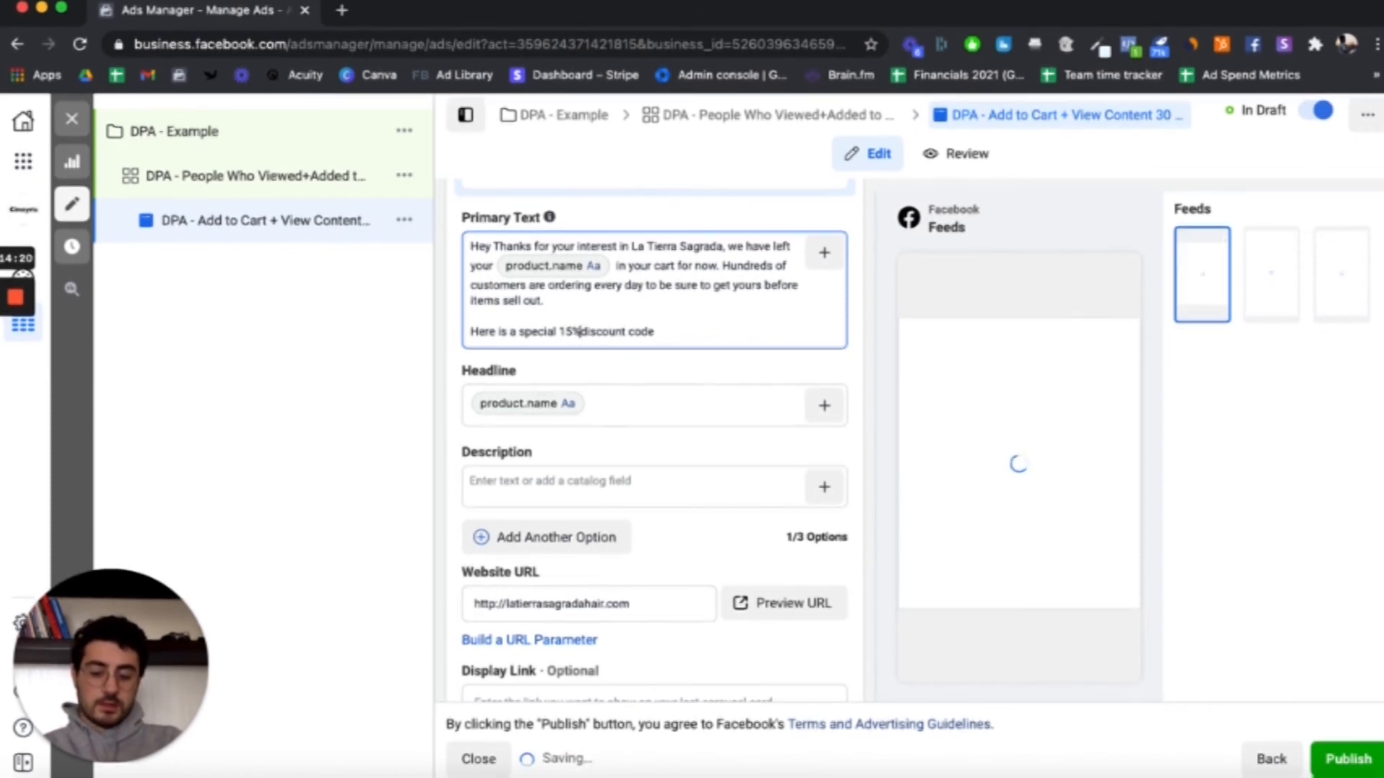
left_click(679, 330)
type("to")
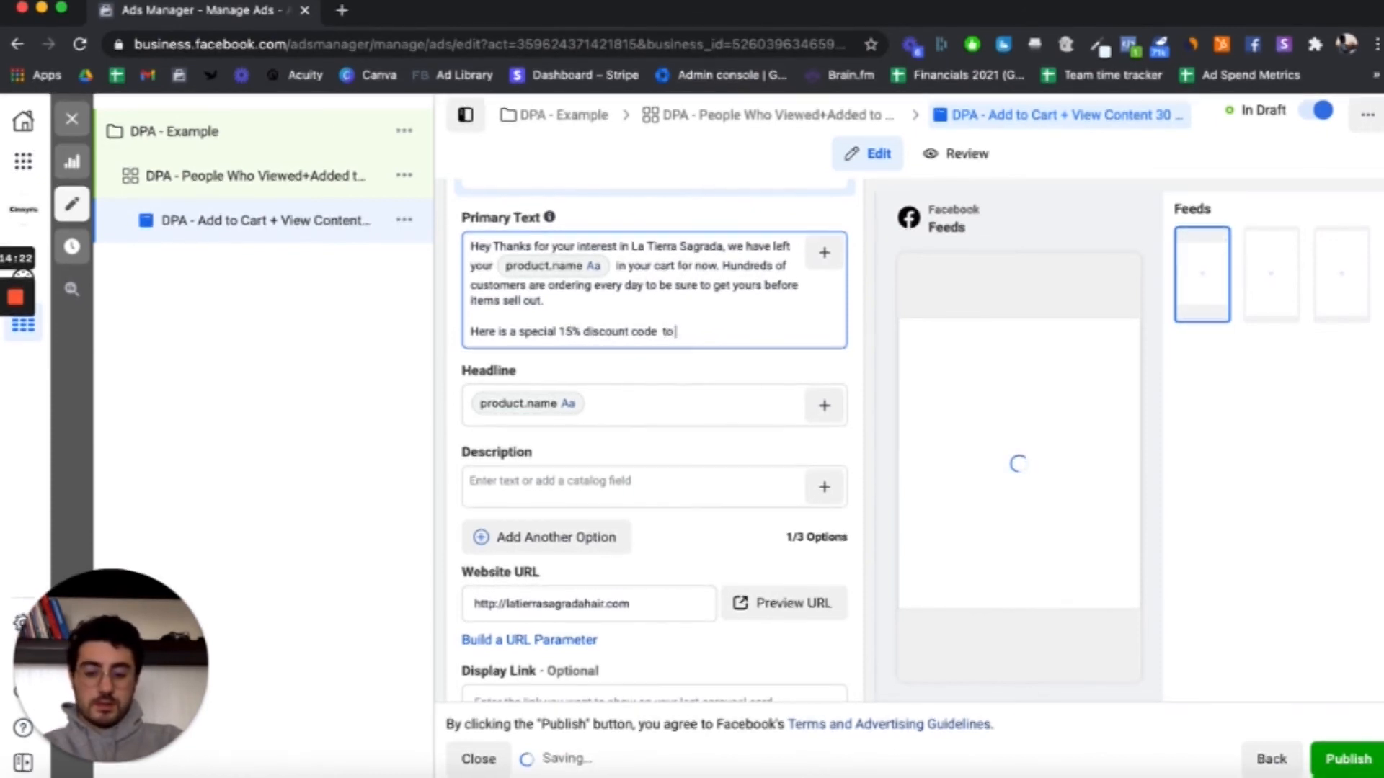
type(" complete your order")
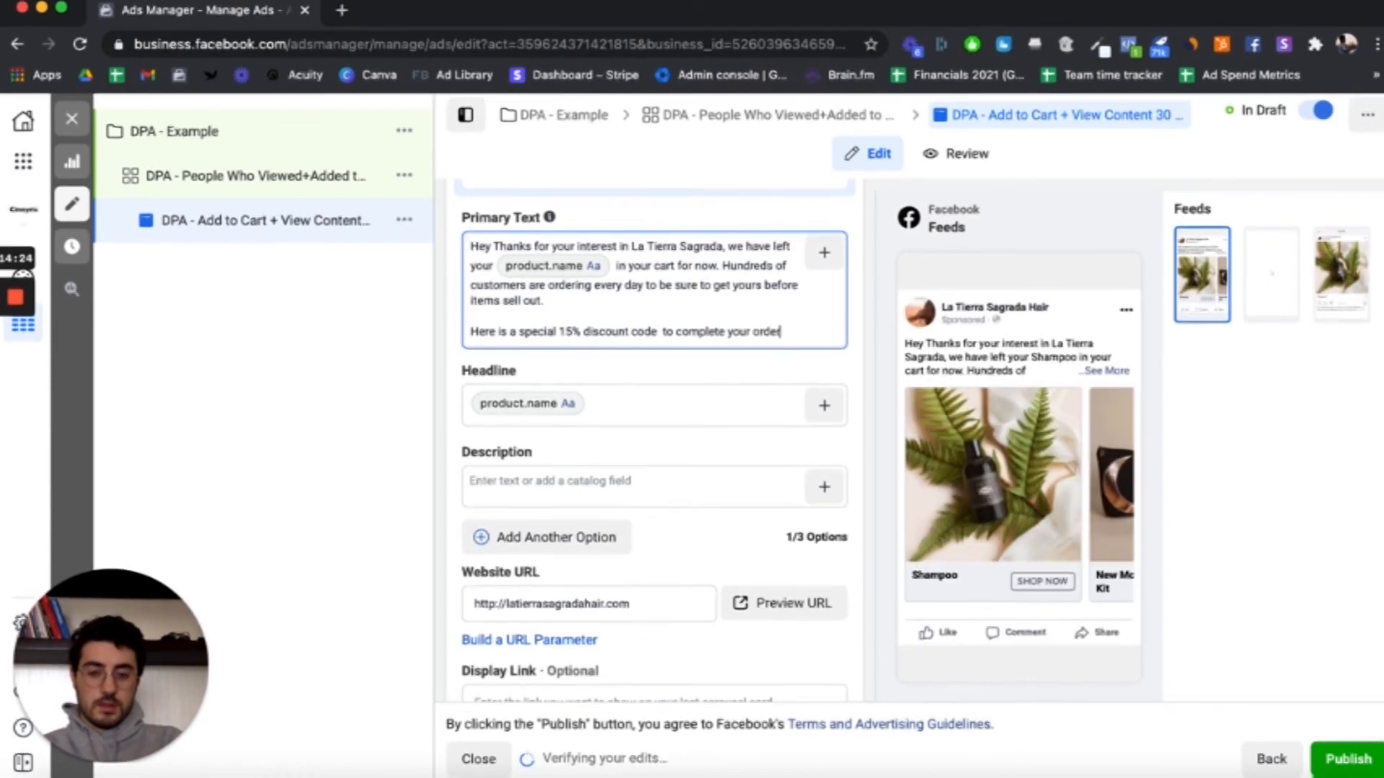
type(" today:")
key("Return")
key("Return")
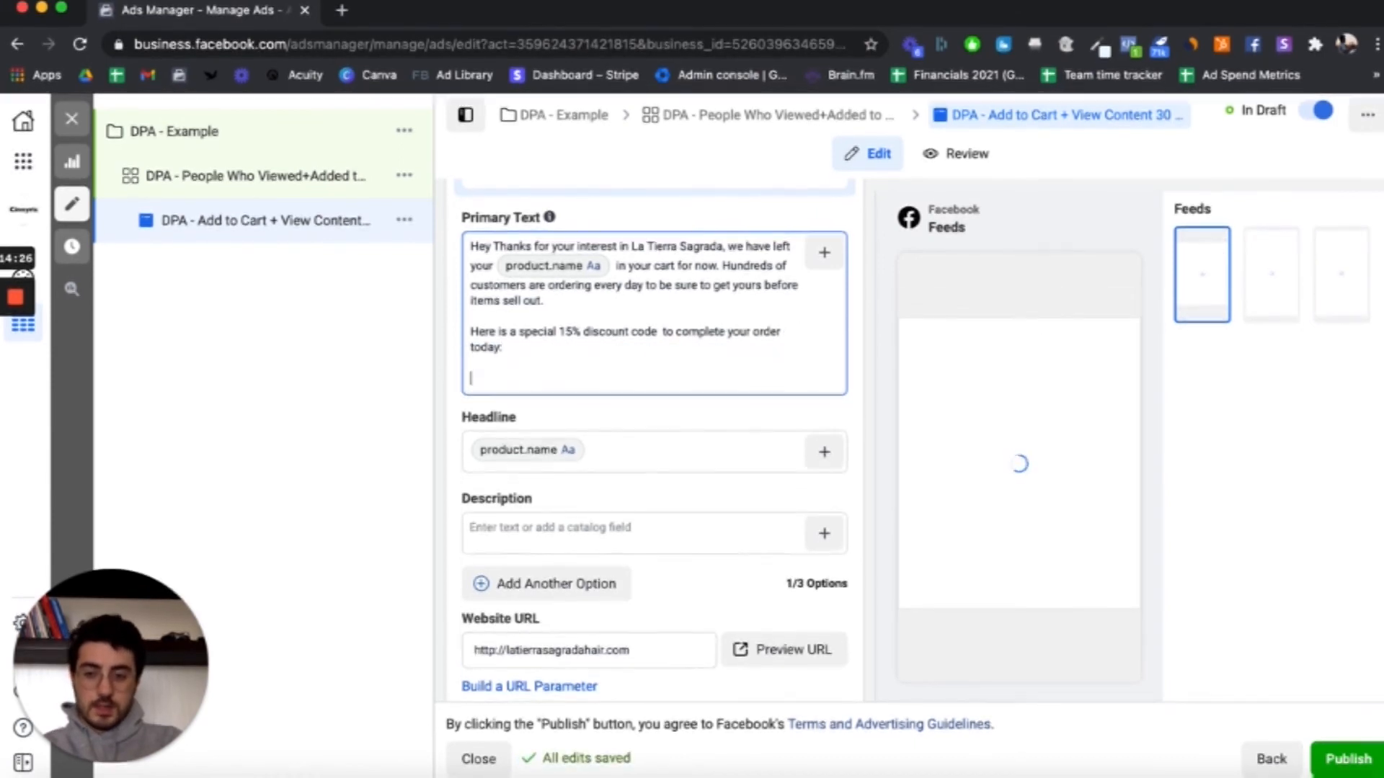
Step: Add the discount code "DISCOUNT15" as the last paragraph of the primary text, followed by a line break
type("DISCOU")
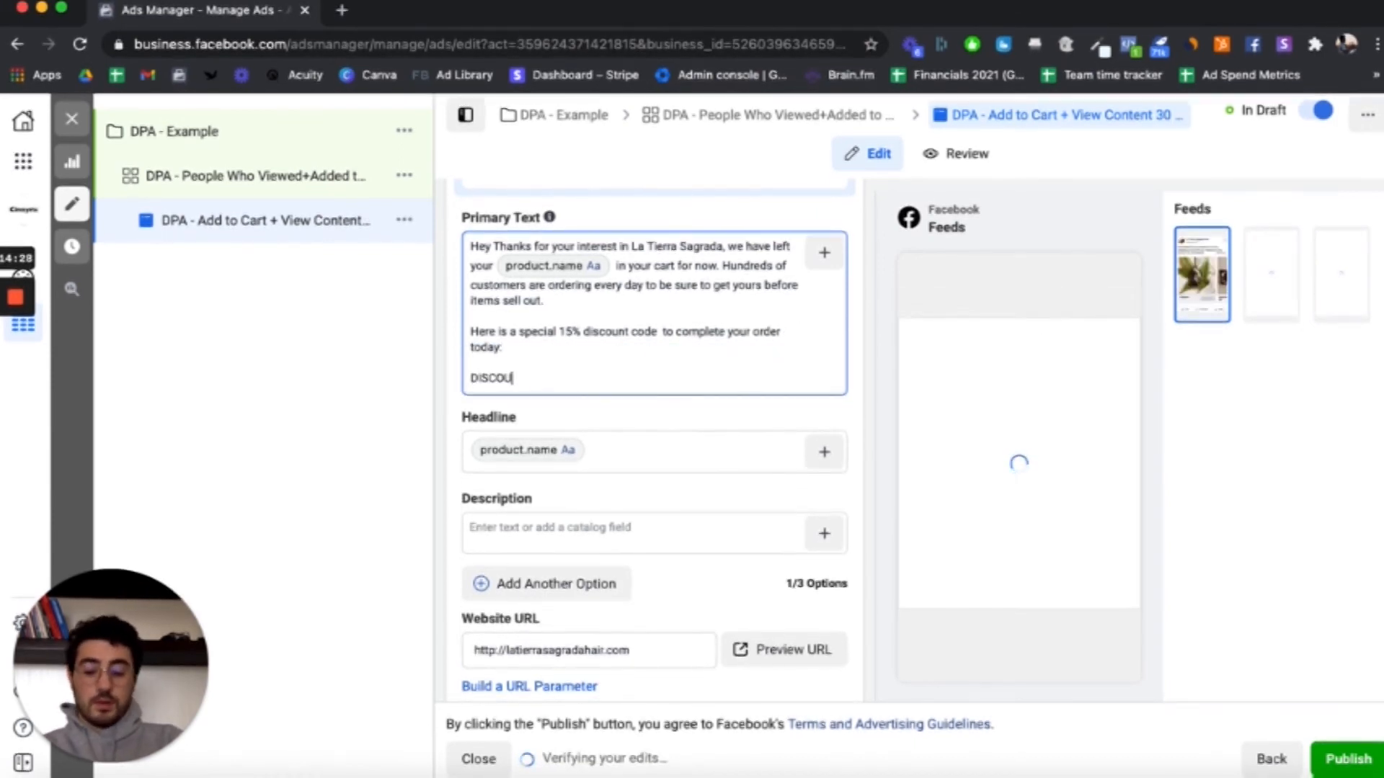
type("NT15")
key("Return")
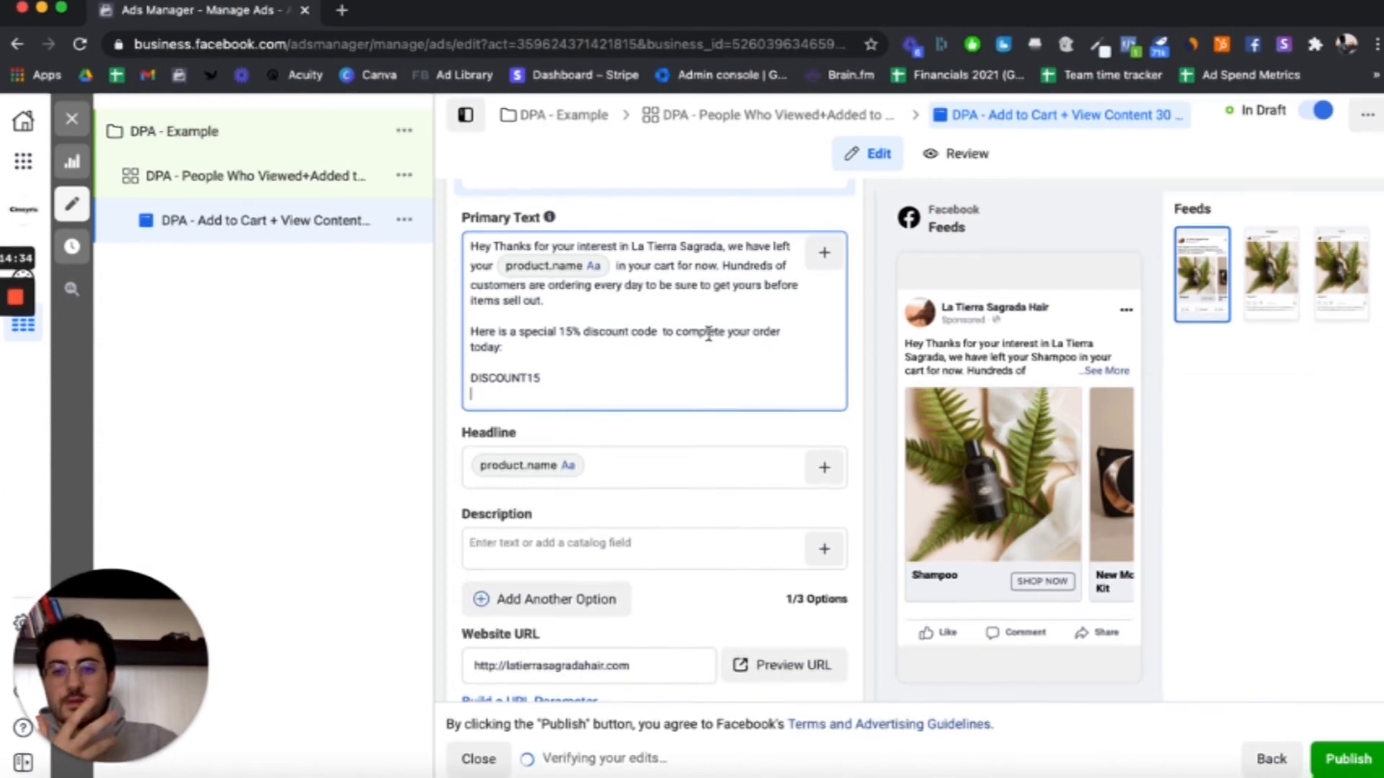
Step: Review the rest of the ad setup, from the website URL and deep link settings to the tracking options
scroll(663, 390, "down", 5)
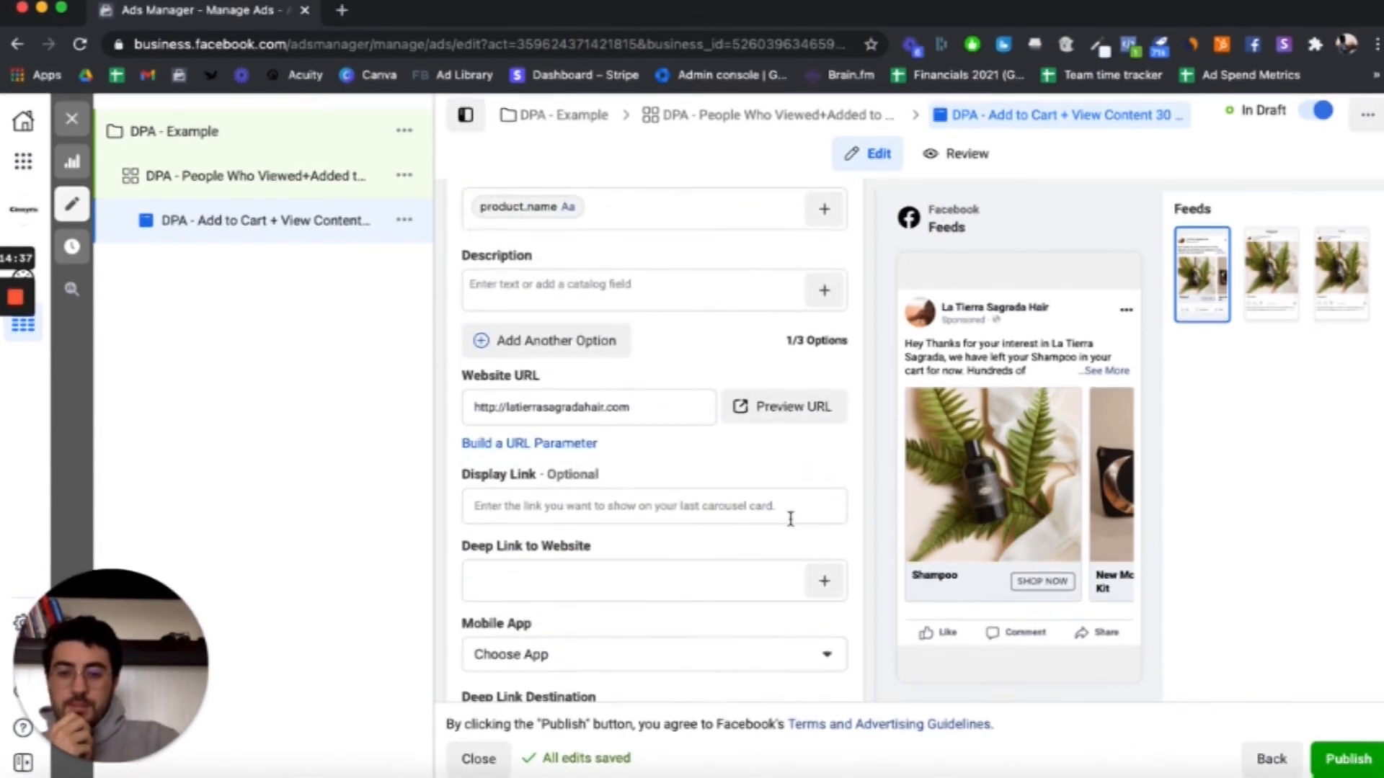
double_click(485, 407)
left_click(679, 407)
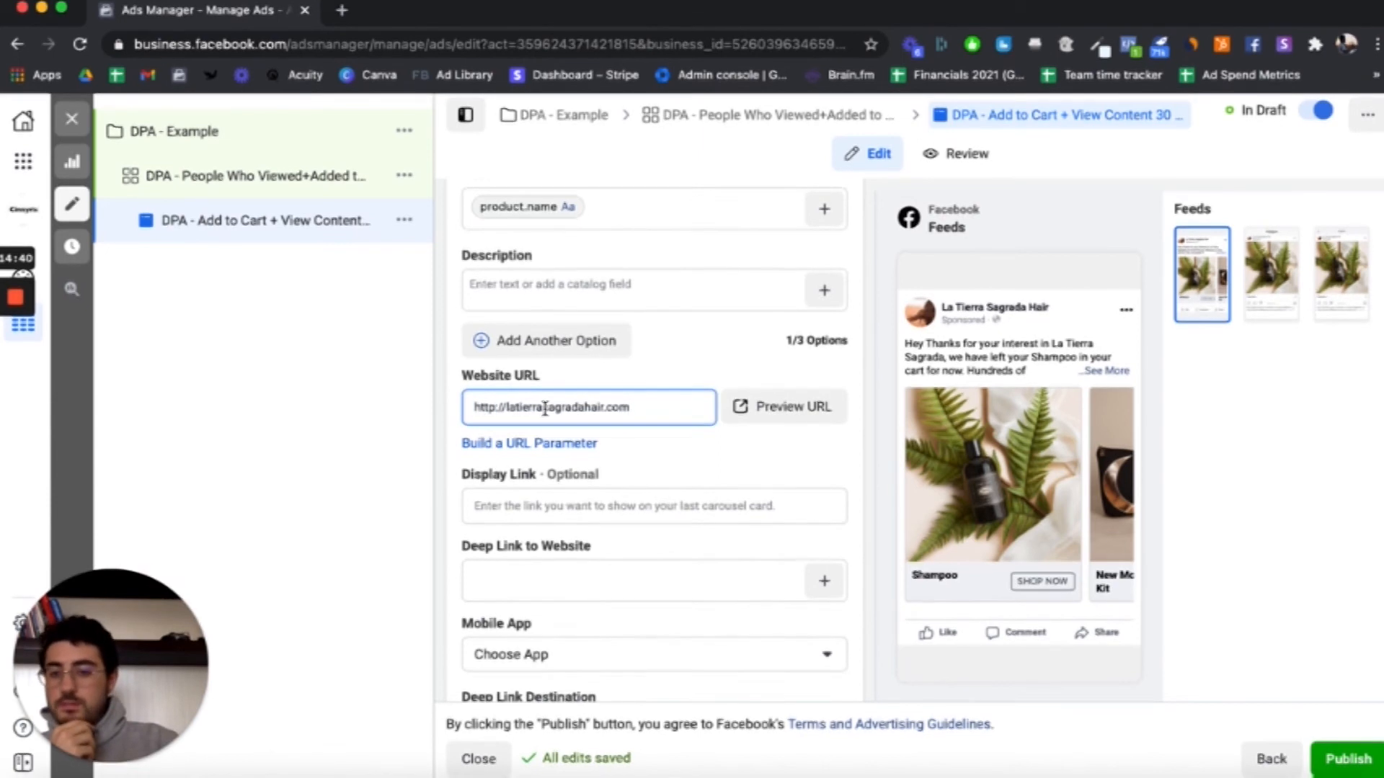
scroll(630, 408, "down", 10)
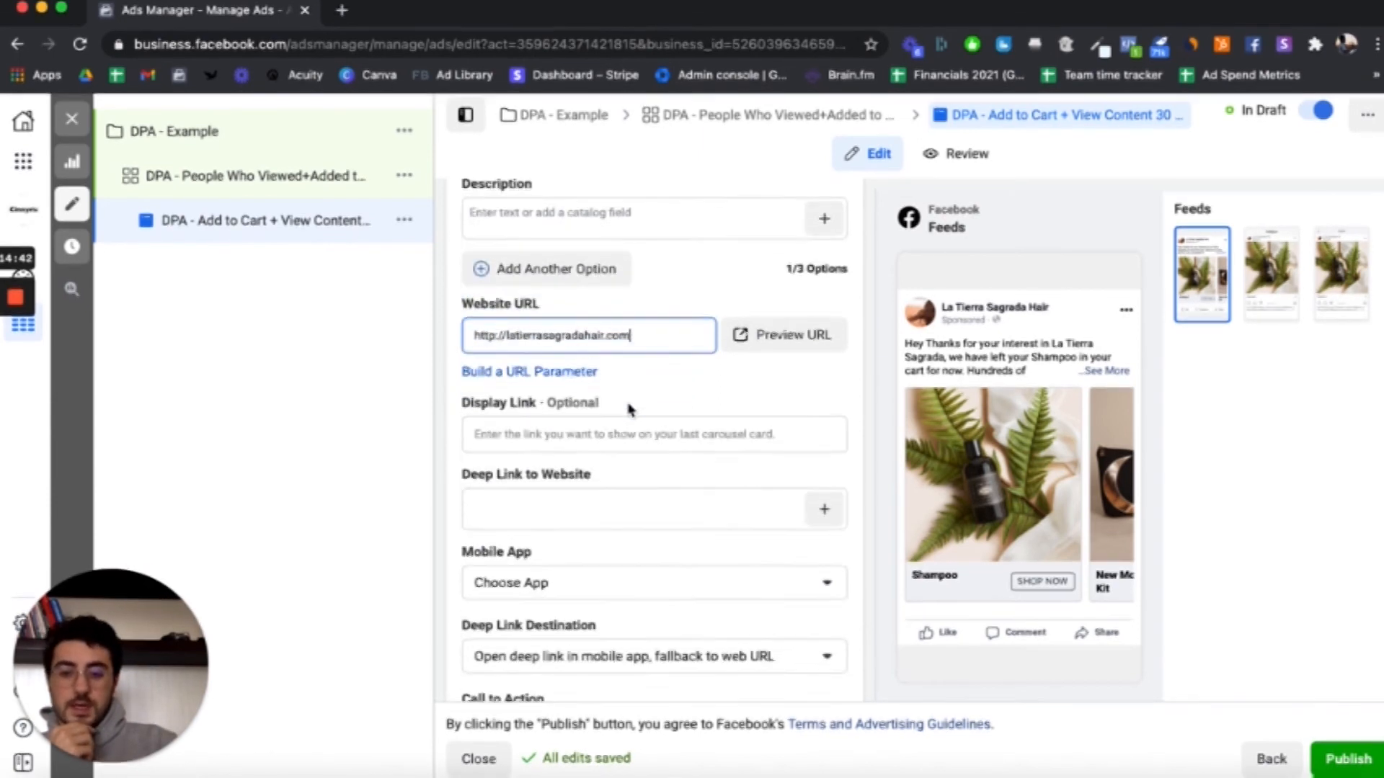
scroll(657, 382, "down", 5)
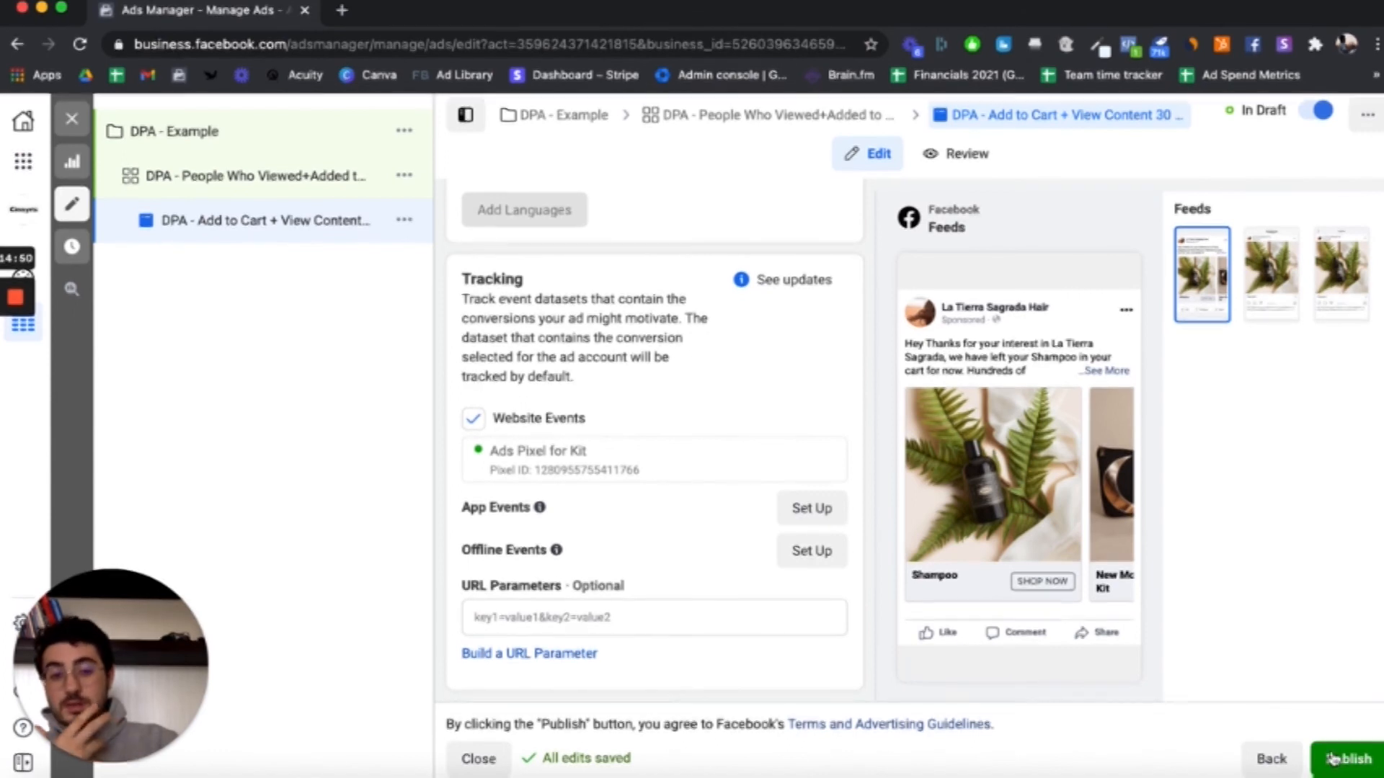
scroll(664, 387, "up", 20)
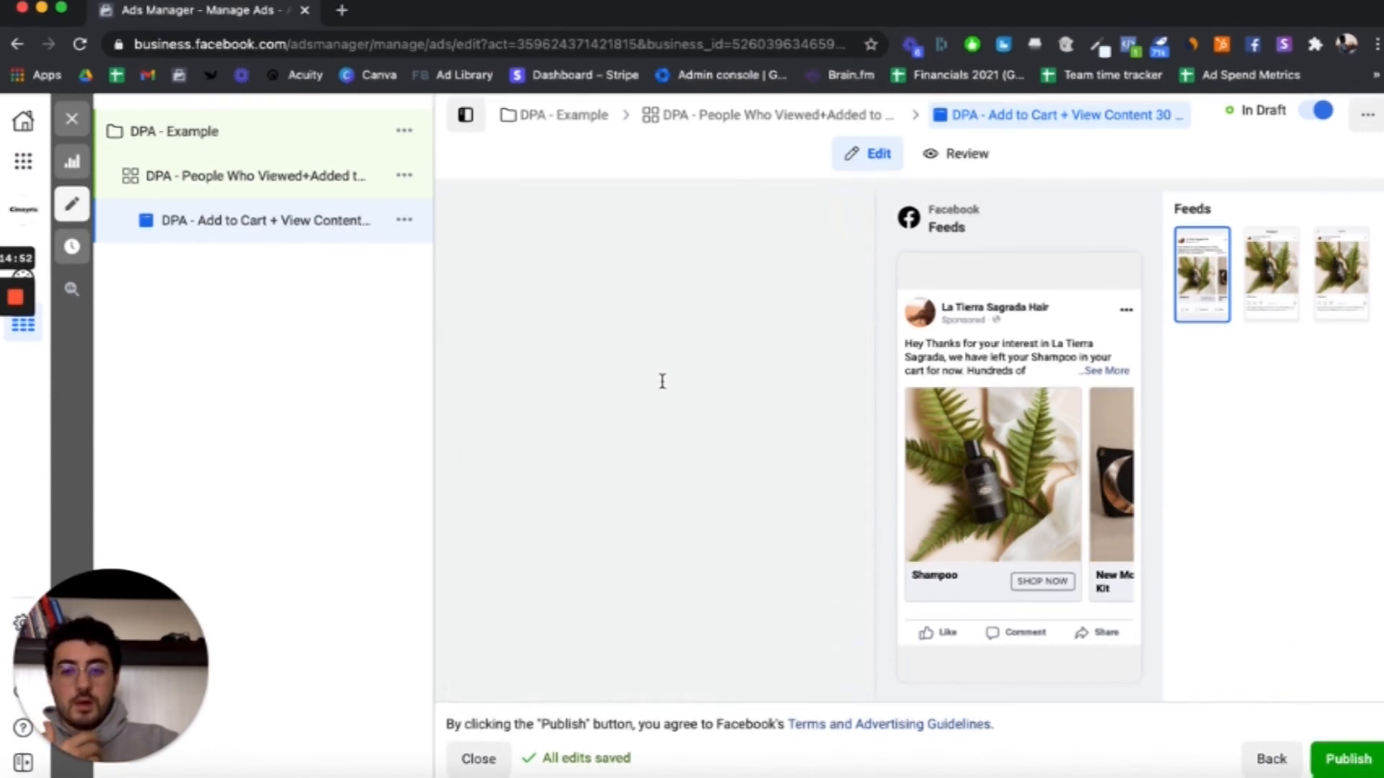